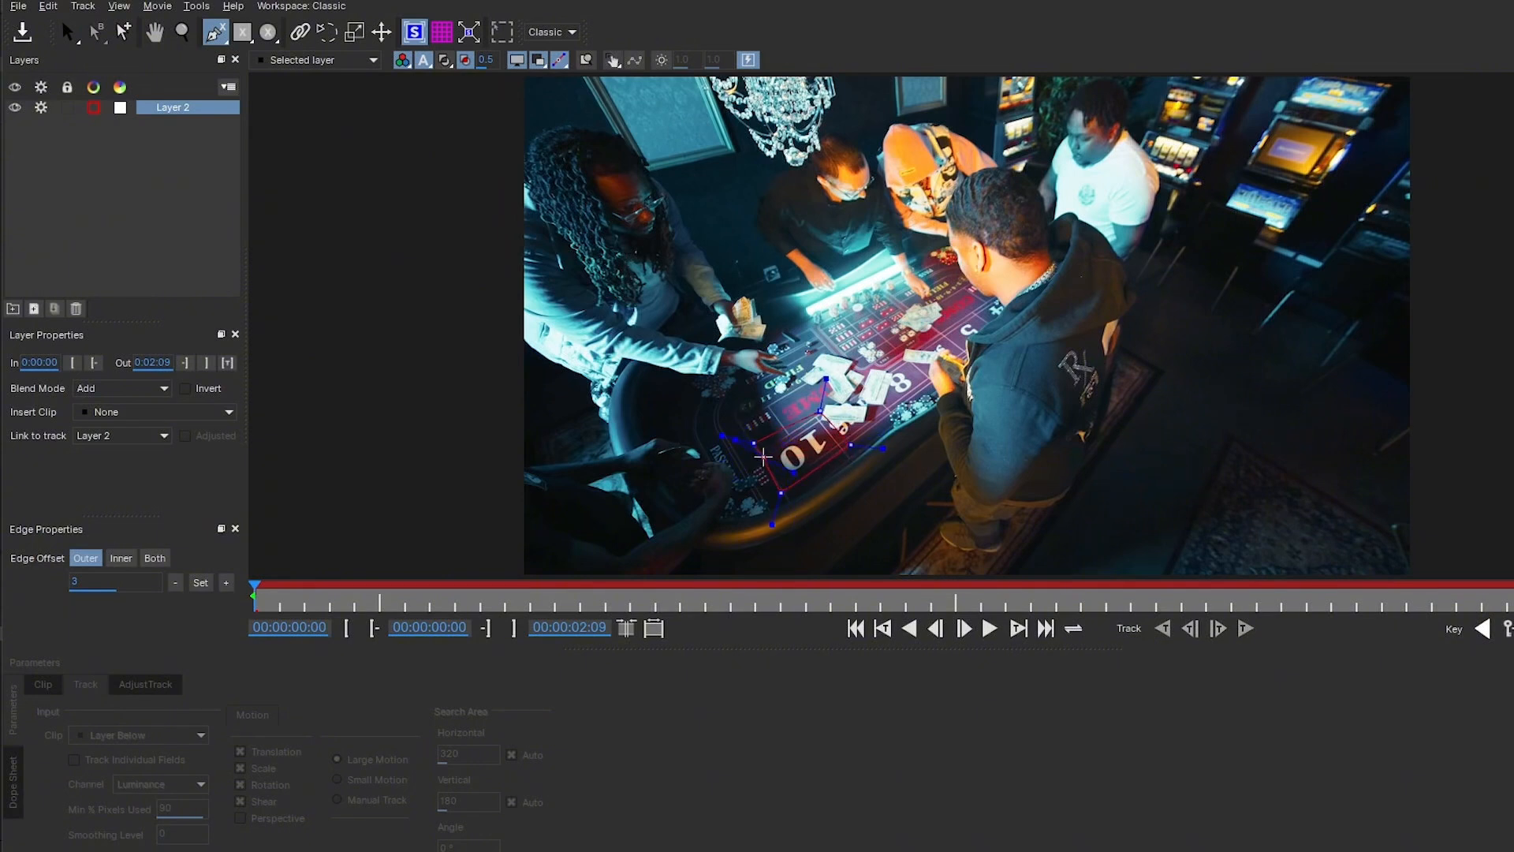
# - Finish the table shape, show its surface grid and track it forward through the clip
pyautogui.rightClick(763, 457)
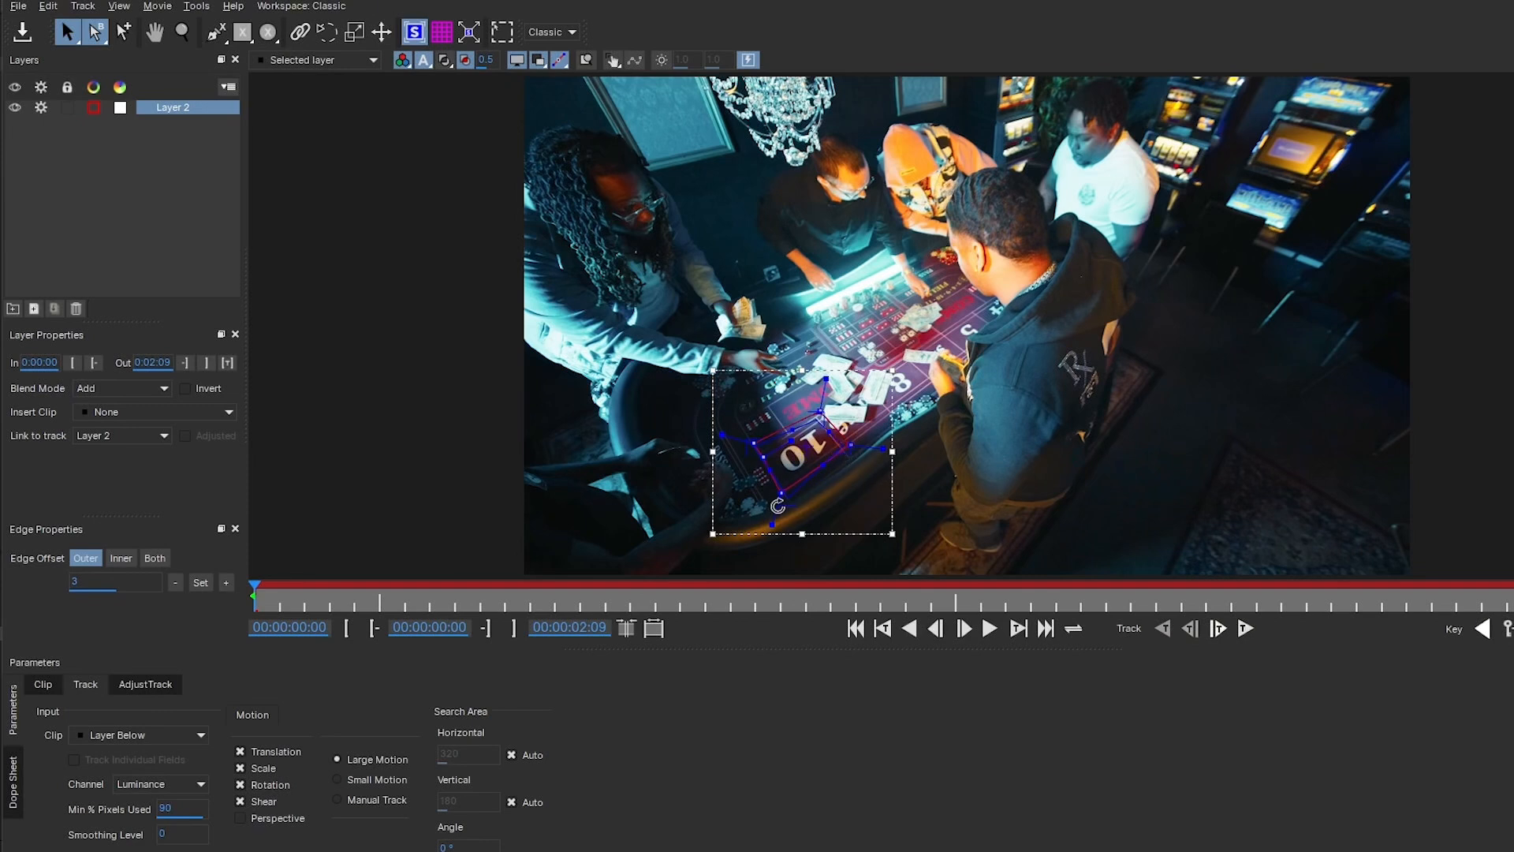
pyautogui.press('g')
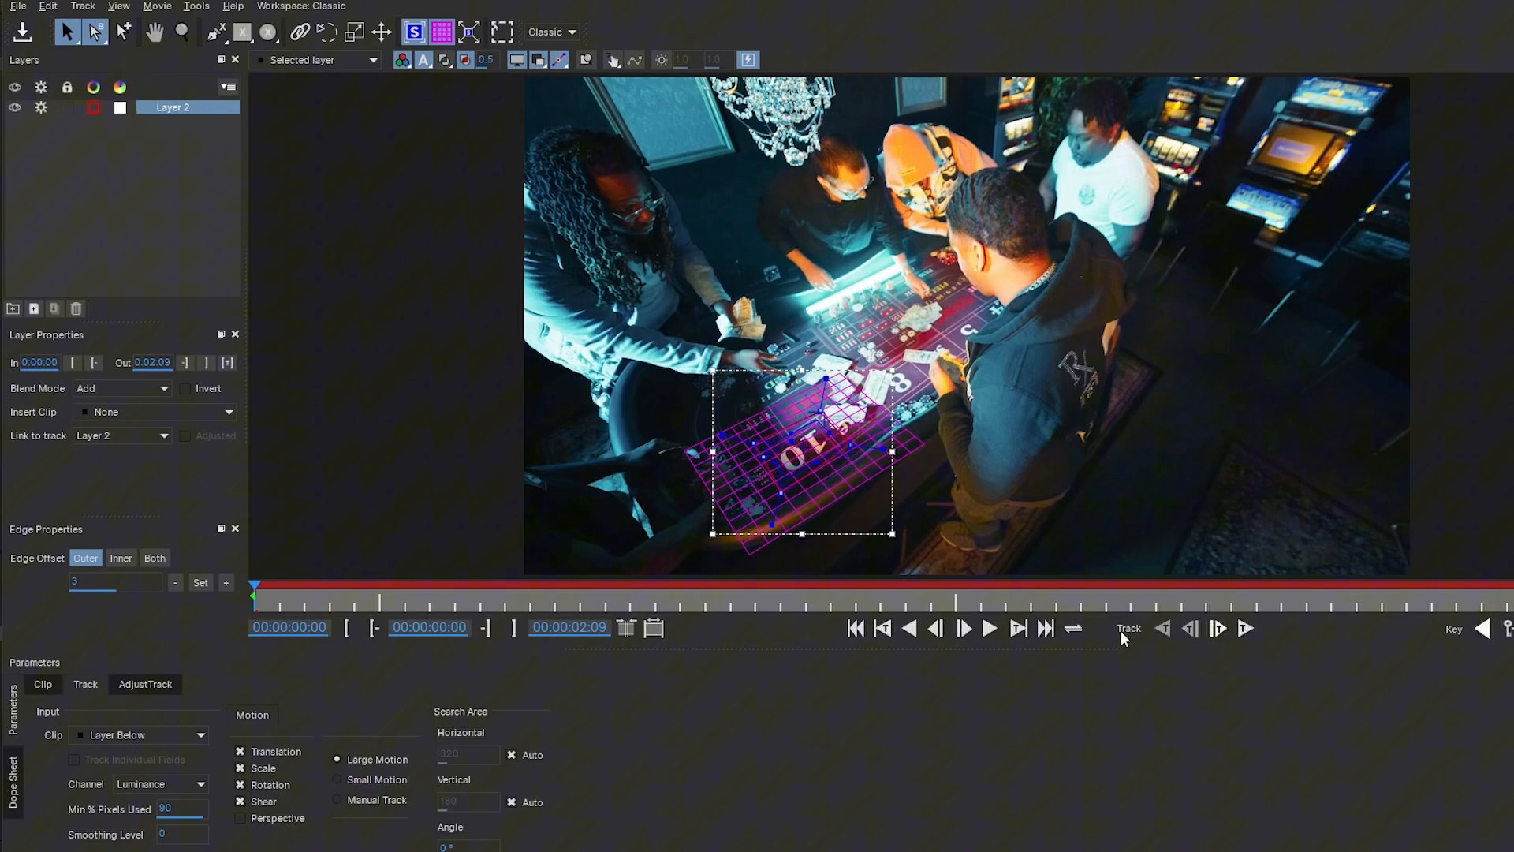
pyautogui.click(1246, 629)
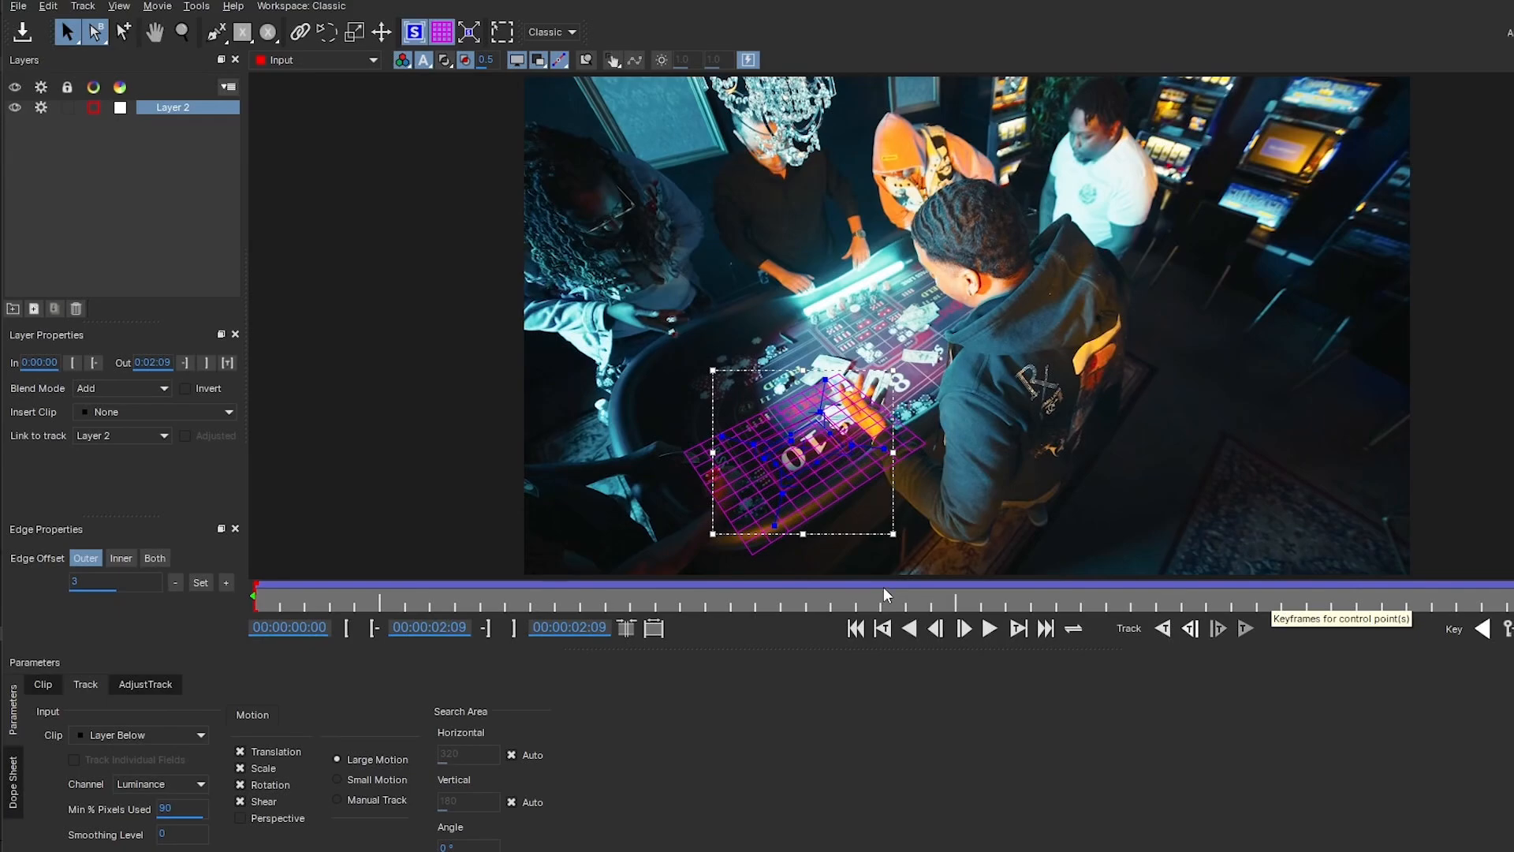
# - Add a new null object to the composition
pyautogui.rightClick(357, 509)
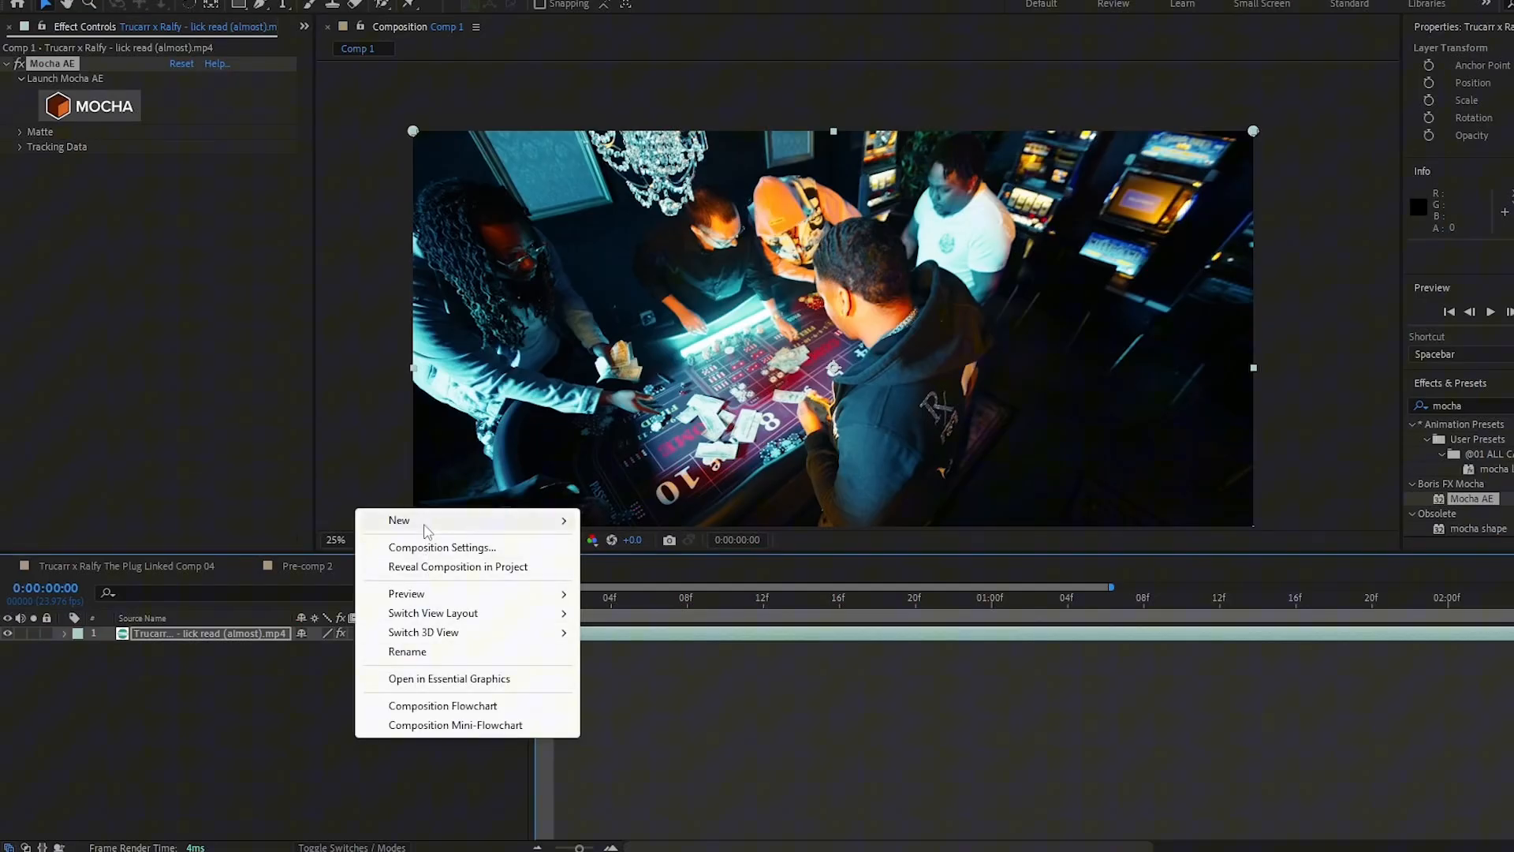
pyautogui.moveTo(426, 524)
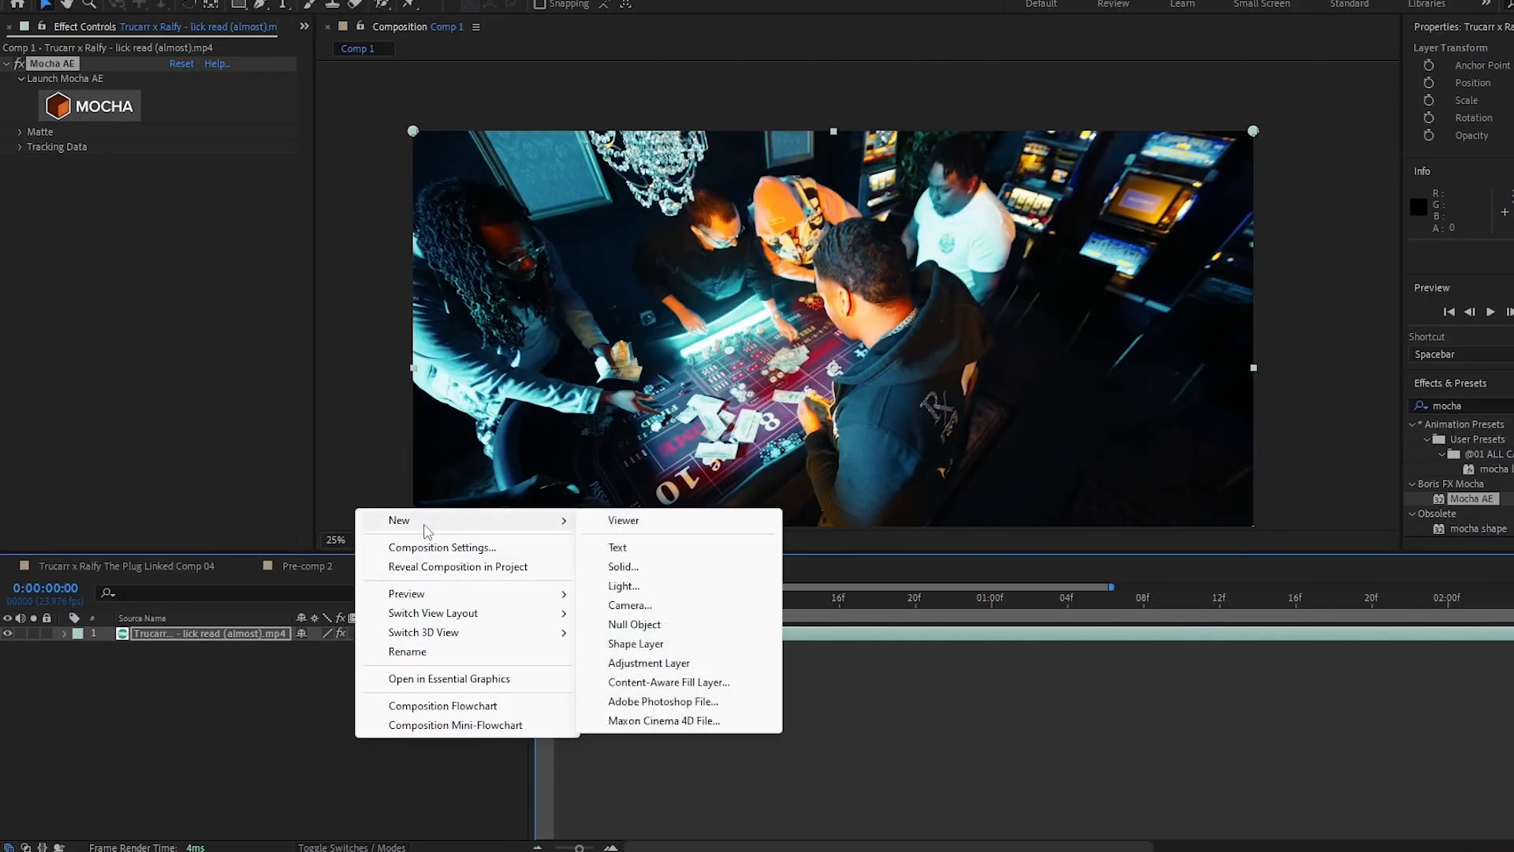
pyautogui.click(634, 623)
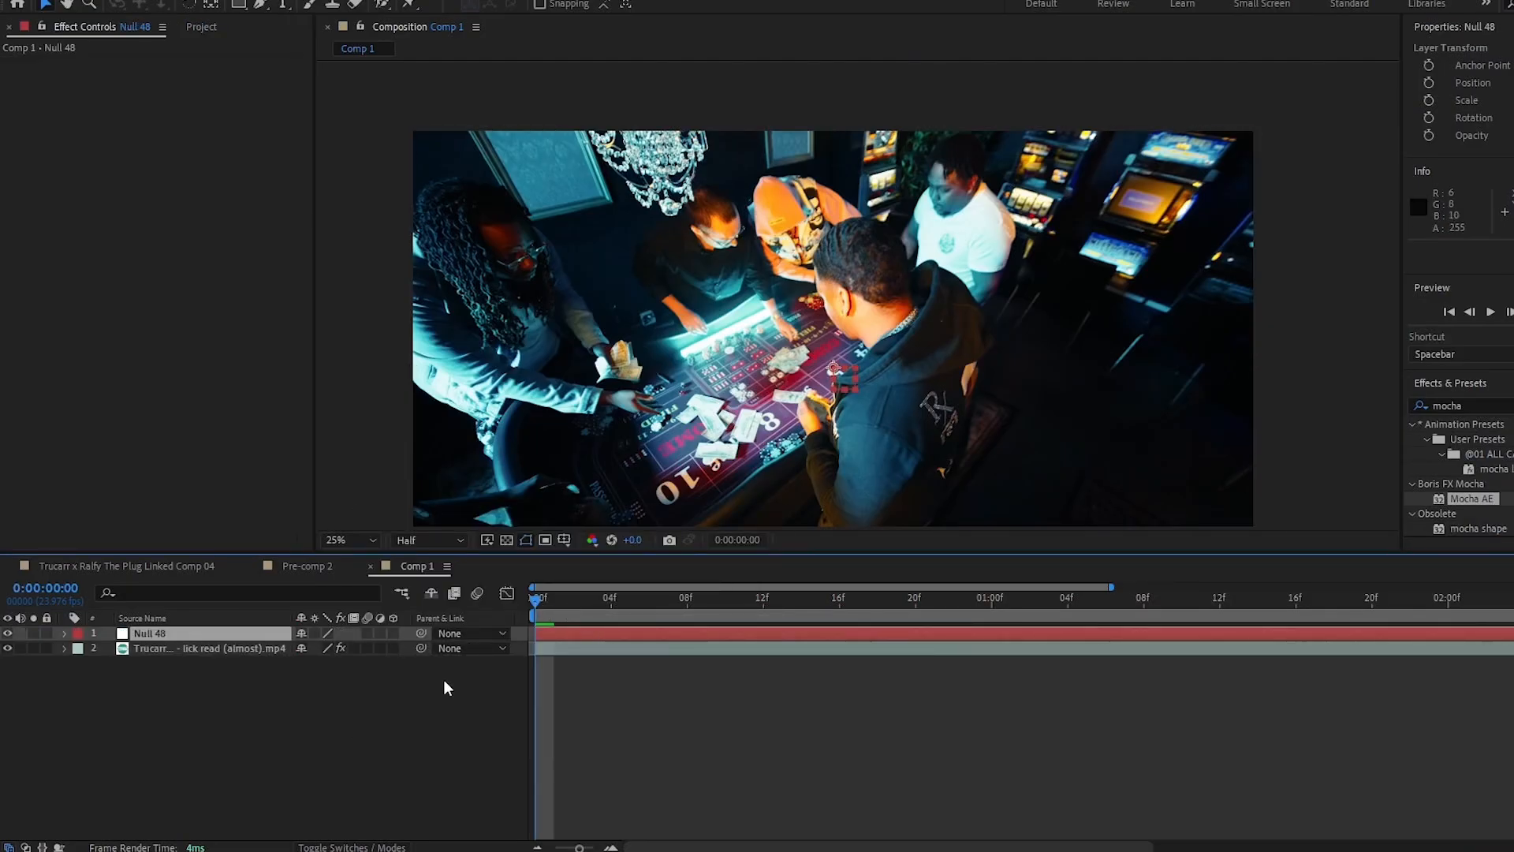
# - Create the Mocha track data on the video layer and set the export option to Corner Pin (Support Motion Blur)
pyautogui.click(200, 649)
pyautogui.click(20, 147)
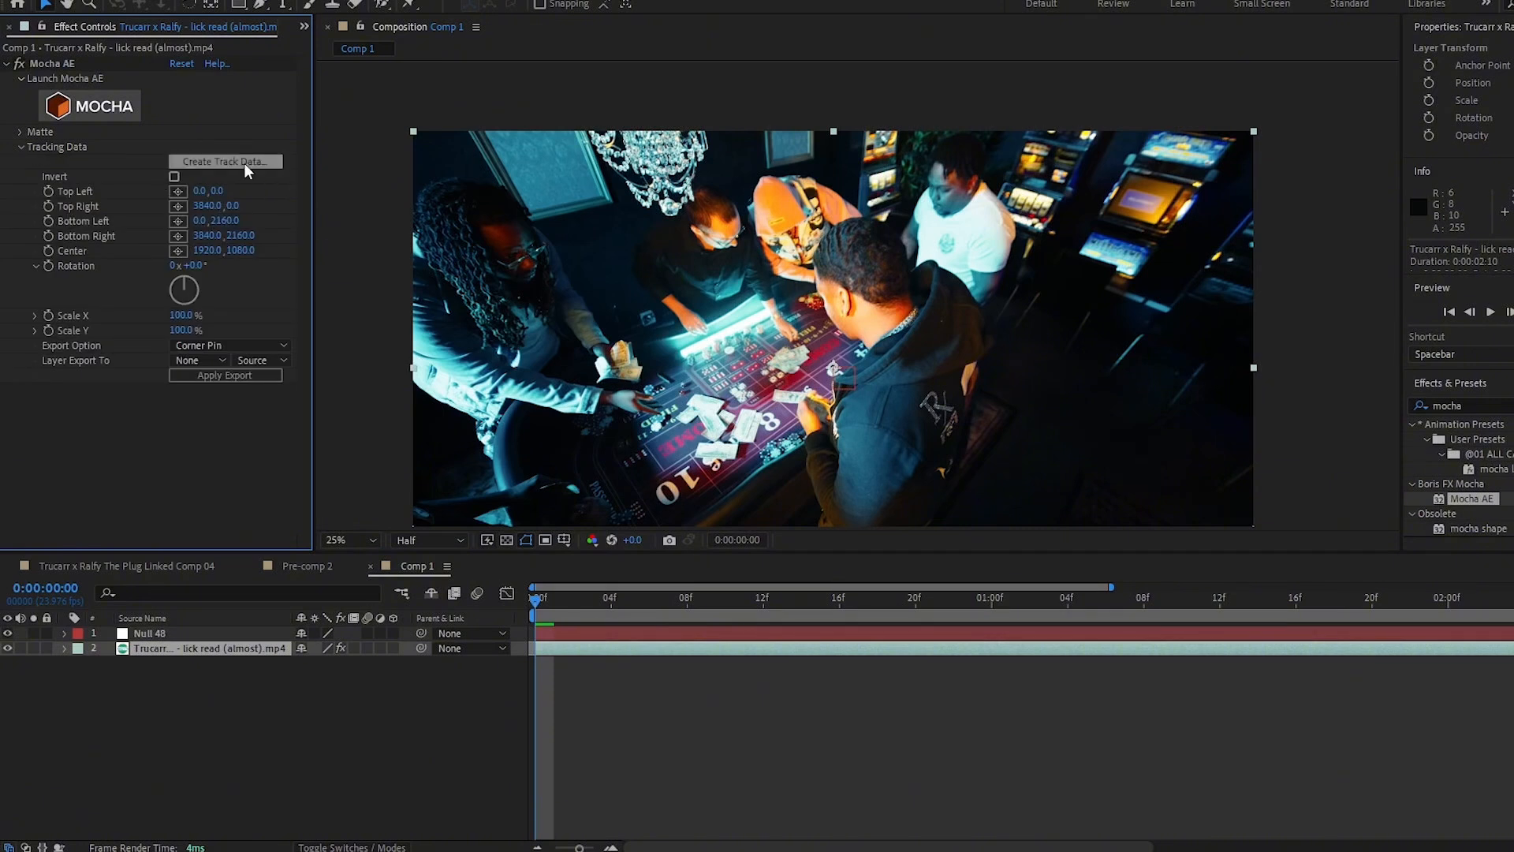
pyautogui.click(235, 349)
pyautogui.click(206, 375)
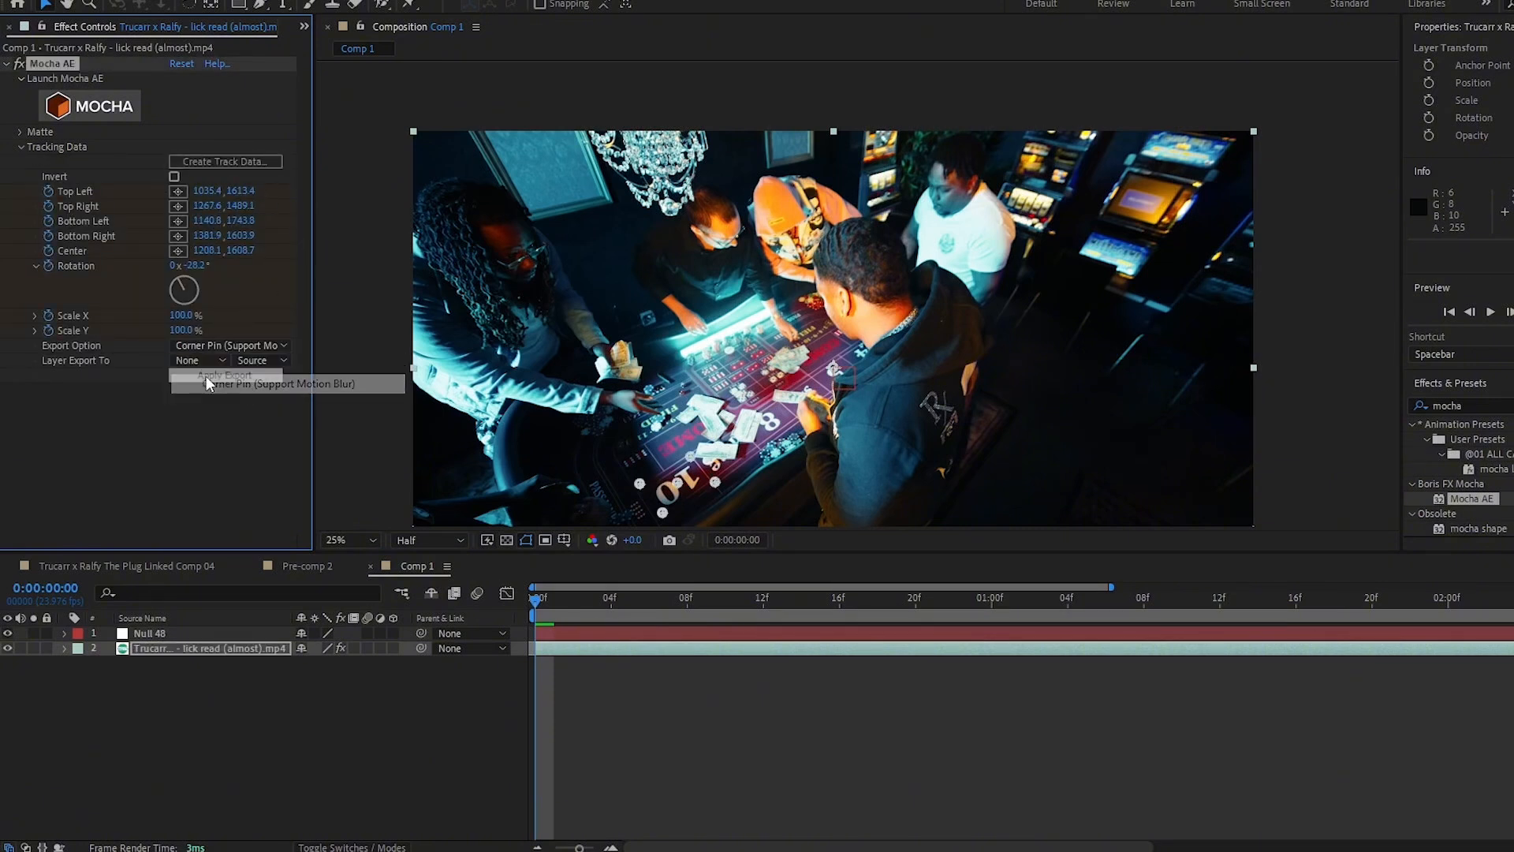
# - Set the track data to export to the Null 48 layer and apply the export
pyautogui.click(199, 360)
pyautogui.click(243, 403)
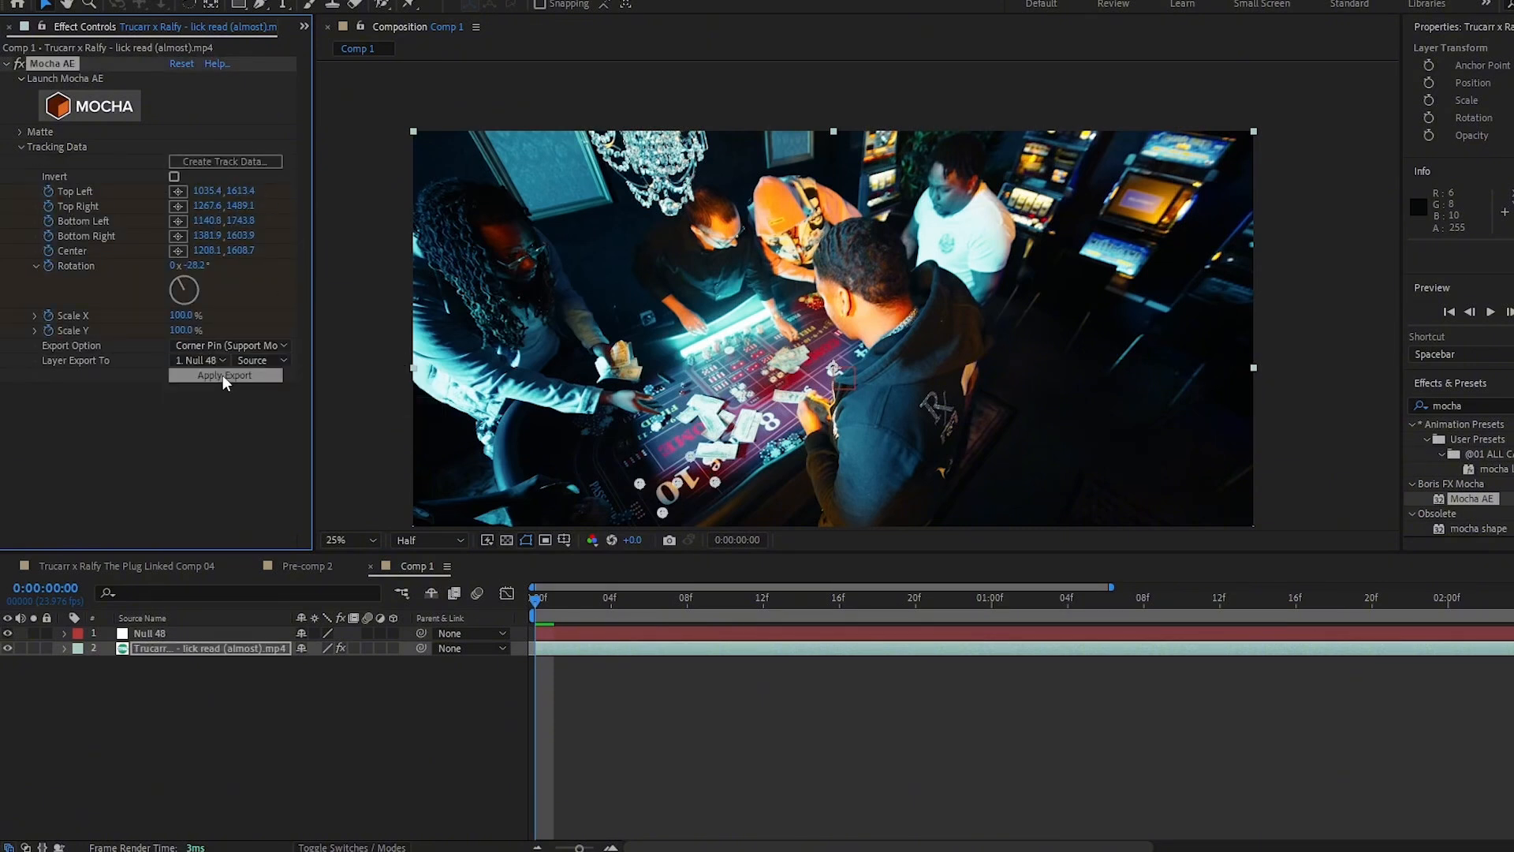
pyautogui.click(222, 375)
# - Create a new solid named element 3d
pyautogui.click(158, 638)
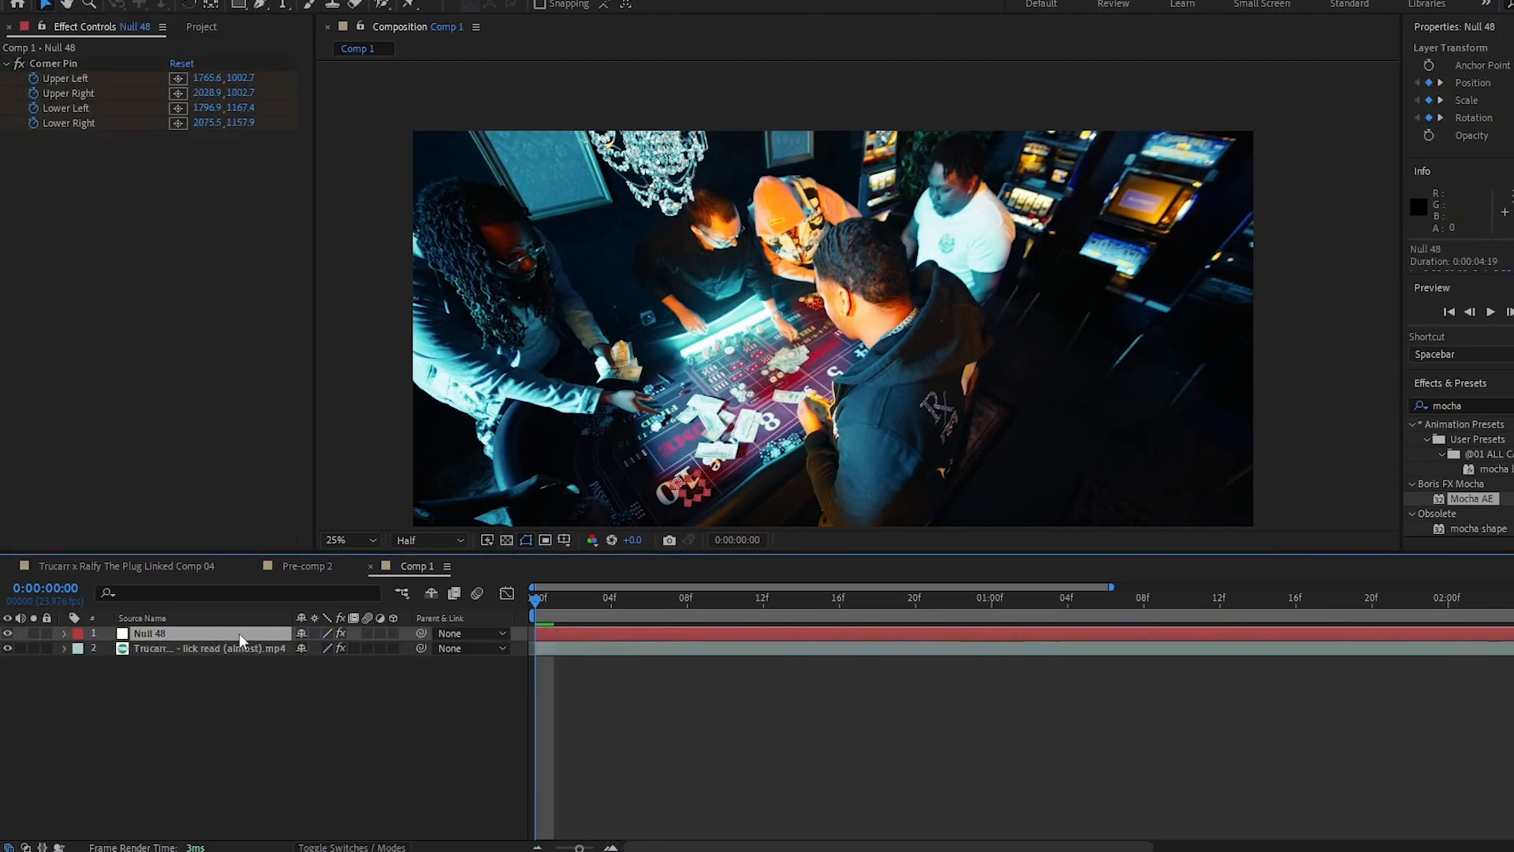
pyautogui.click(219, 650)
pyautogui.rightClick(319, 483)
pyautogui.moveTo(358, 504)
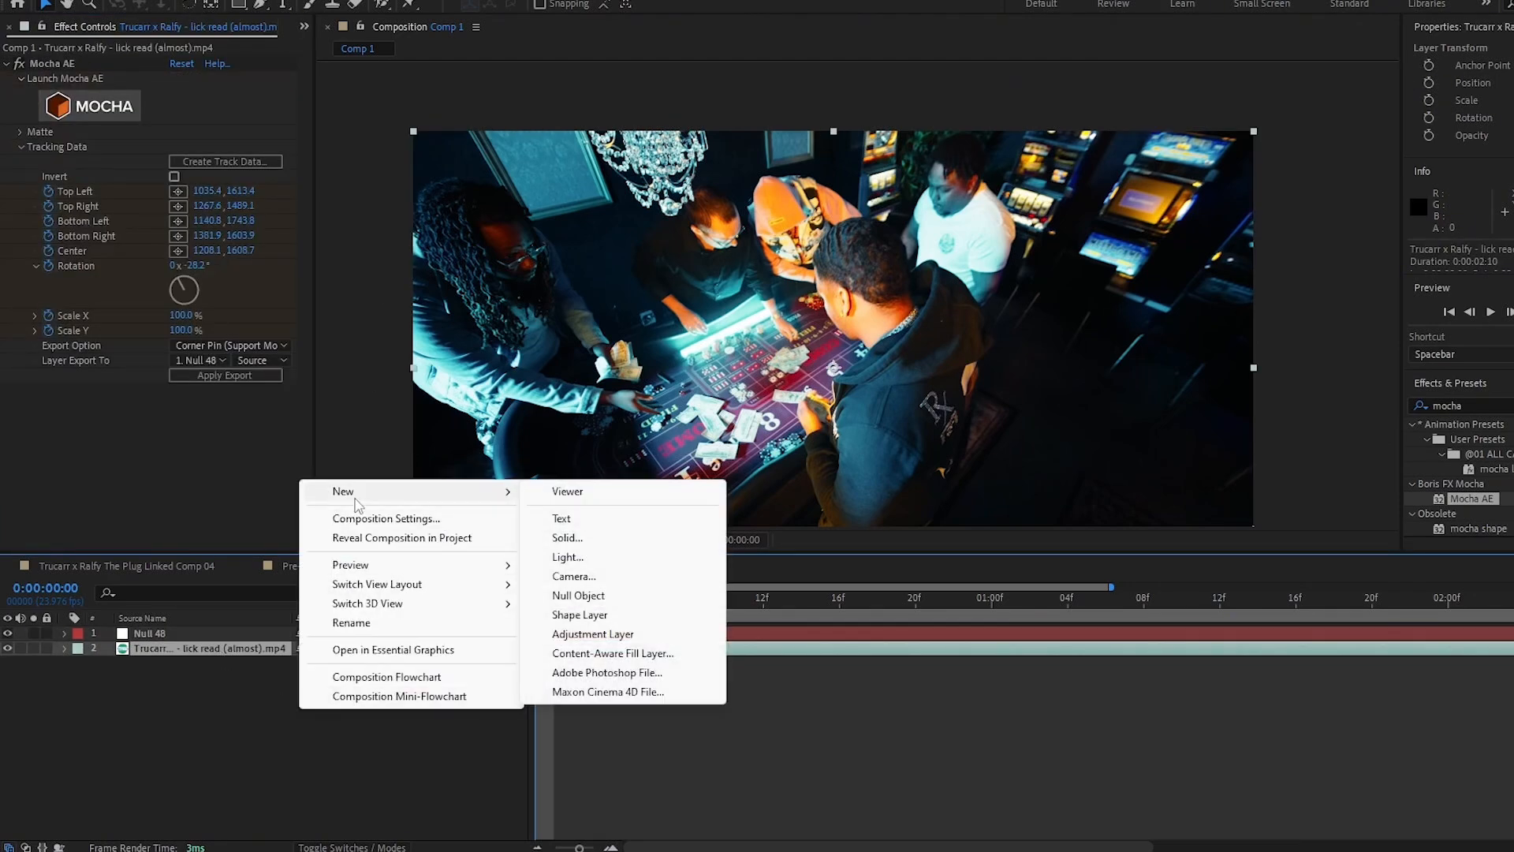
pyautogui.click(568, 537)
pyautogui.write('elk')
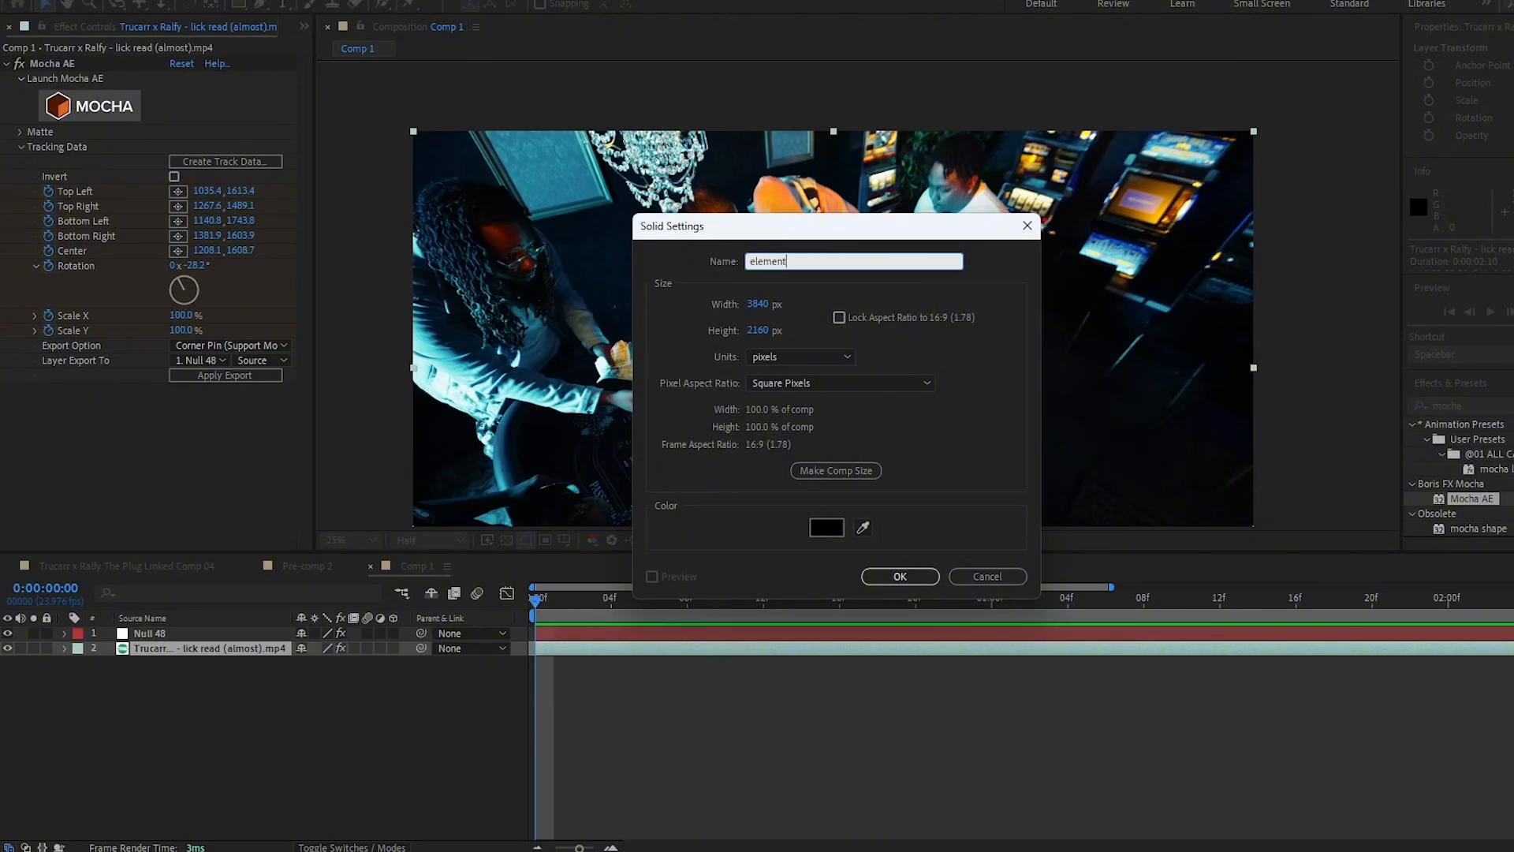
pyautogui.write('ment 3d')
pyautogui.click(883, 576)
# - Apply the Element effect to the element 3d solid and open its scene setup
pyautogui.moveTo(1467, 514); pyautogui.dragTo(223, 654)
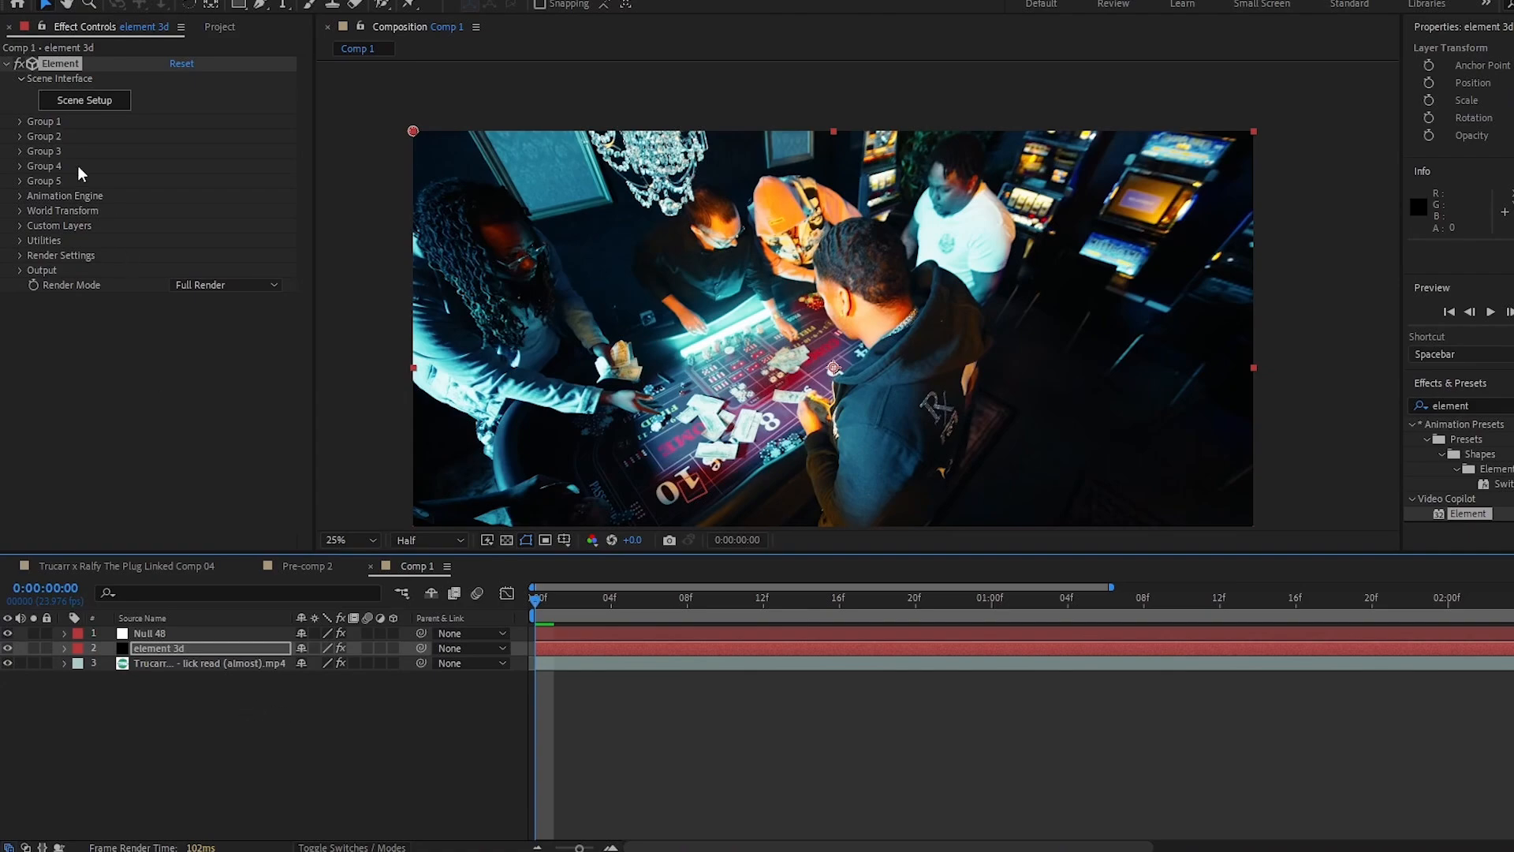
pyautogui.click(63, 103)
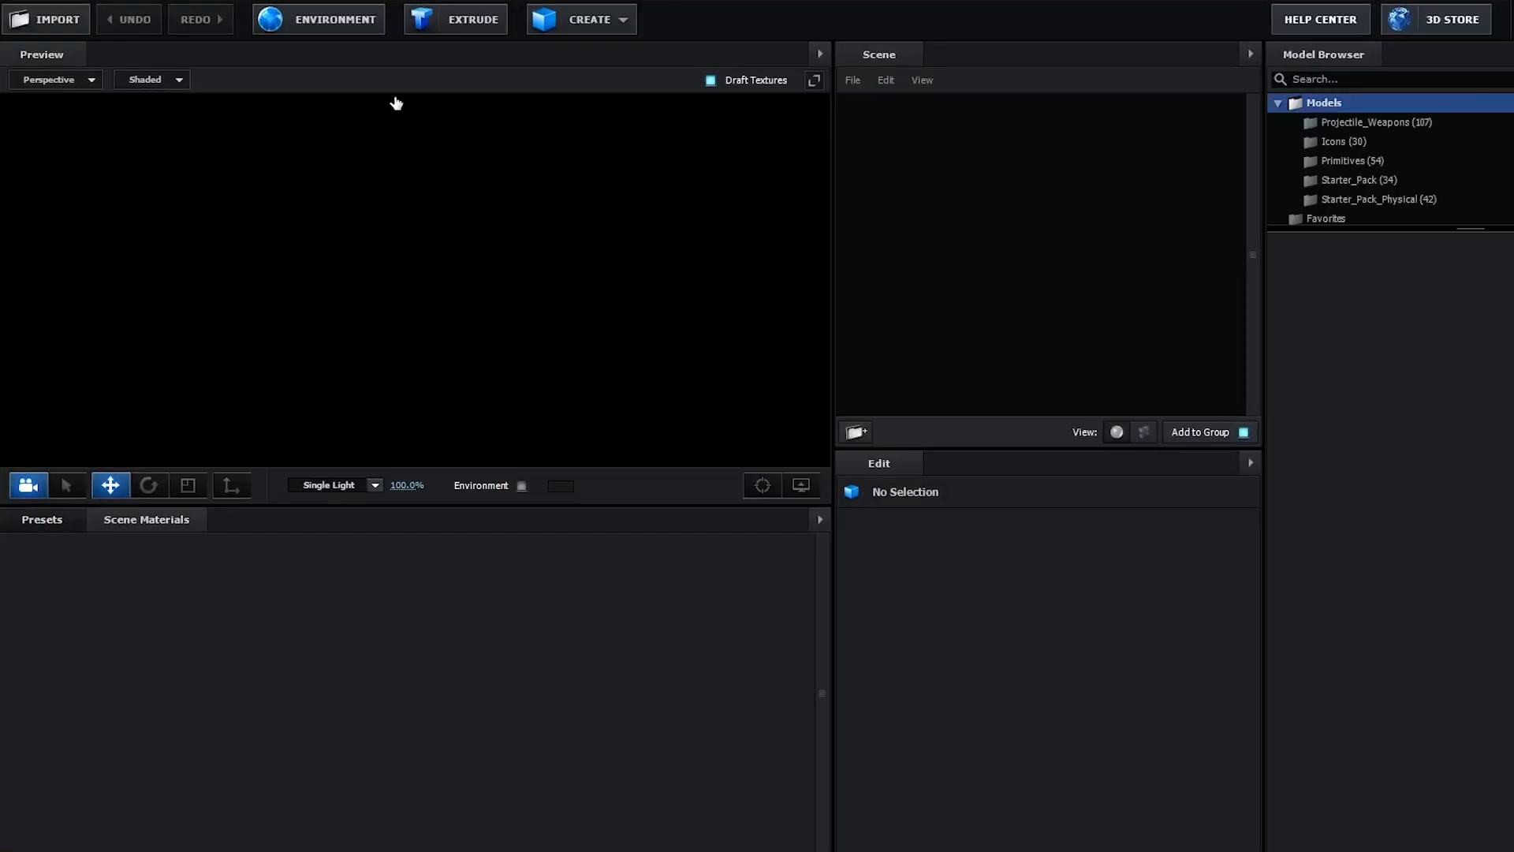
# - Import the Poker_Chips.obj model from the casino Poker_Chip_OBJ folder with default import preferences
pyautogui.click(33, 21)
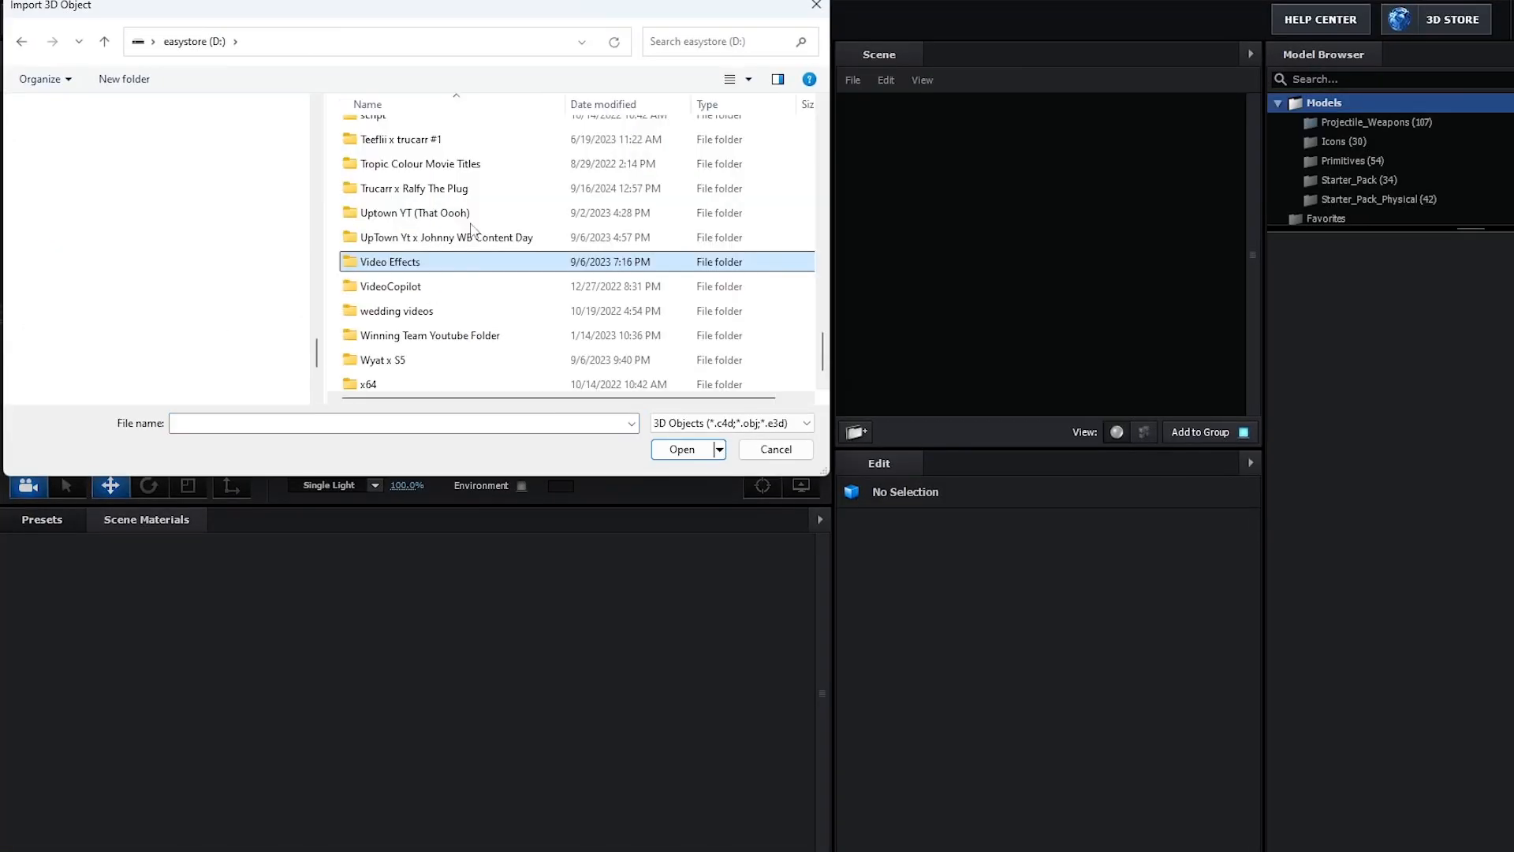
pyautogui.doubleClick(451, 252)
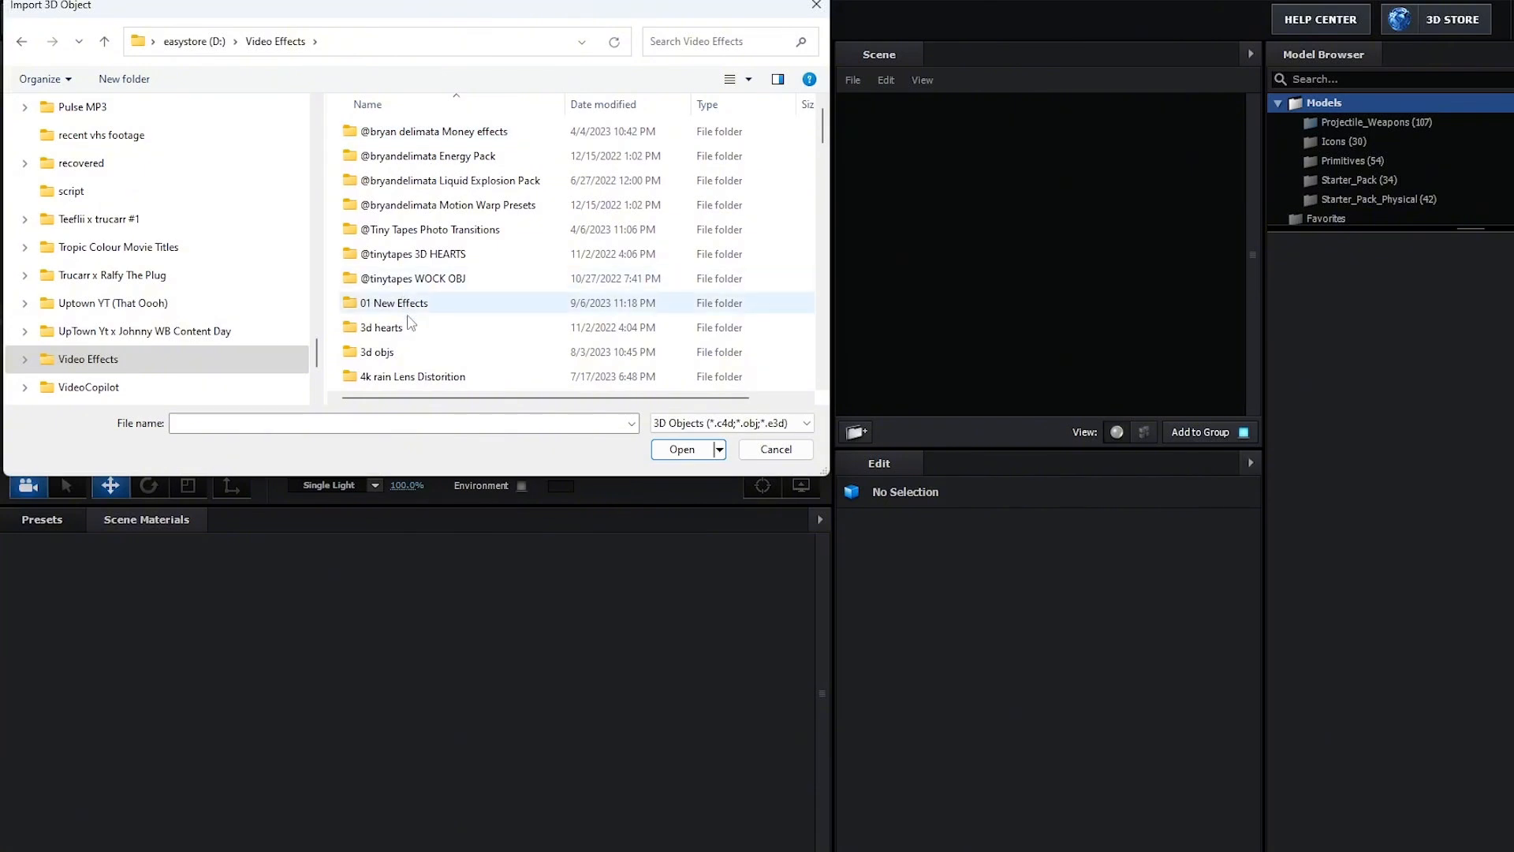
pyautogui.doubleClick(376, 351)
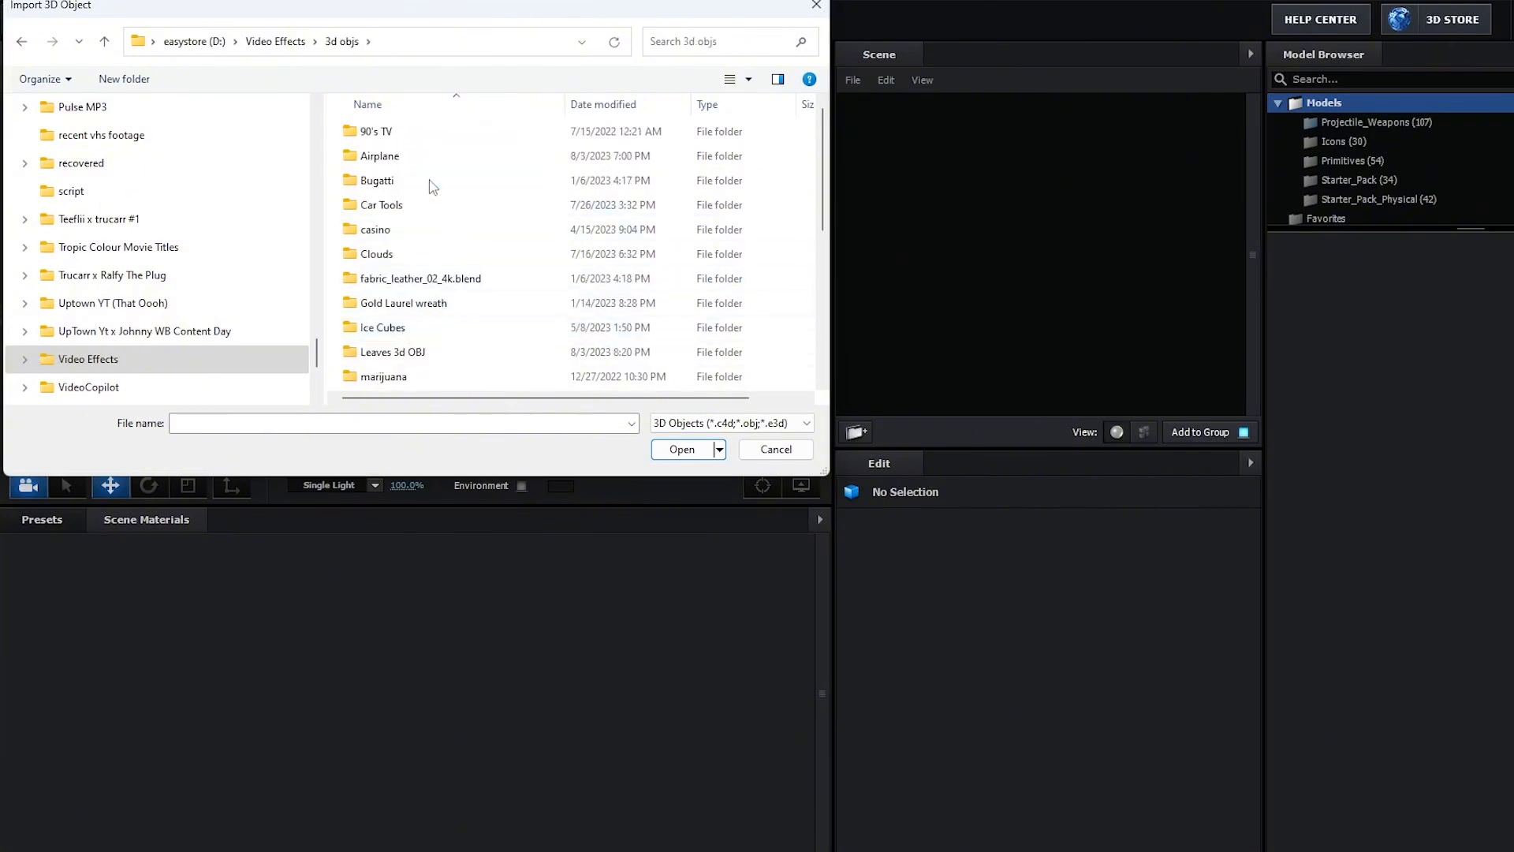
pyautogui.doubleClick(429, 182)
pyautogui.doubleClick(406, 132)
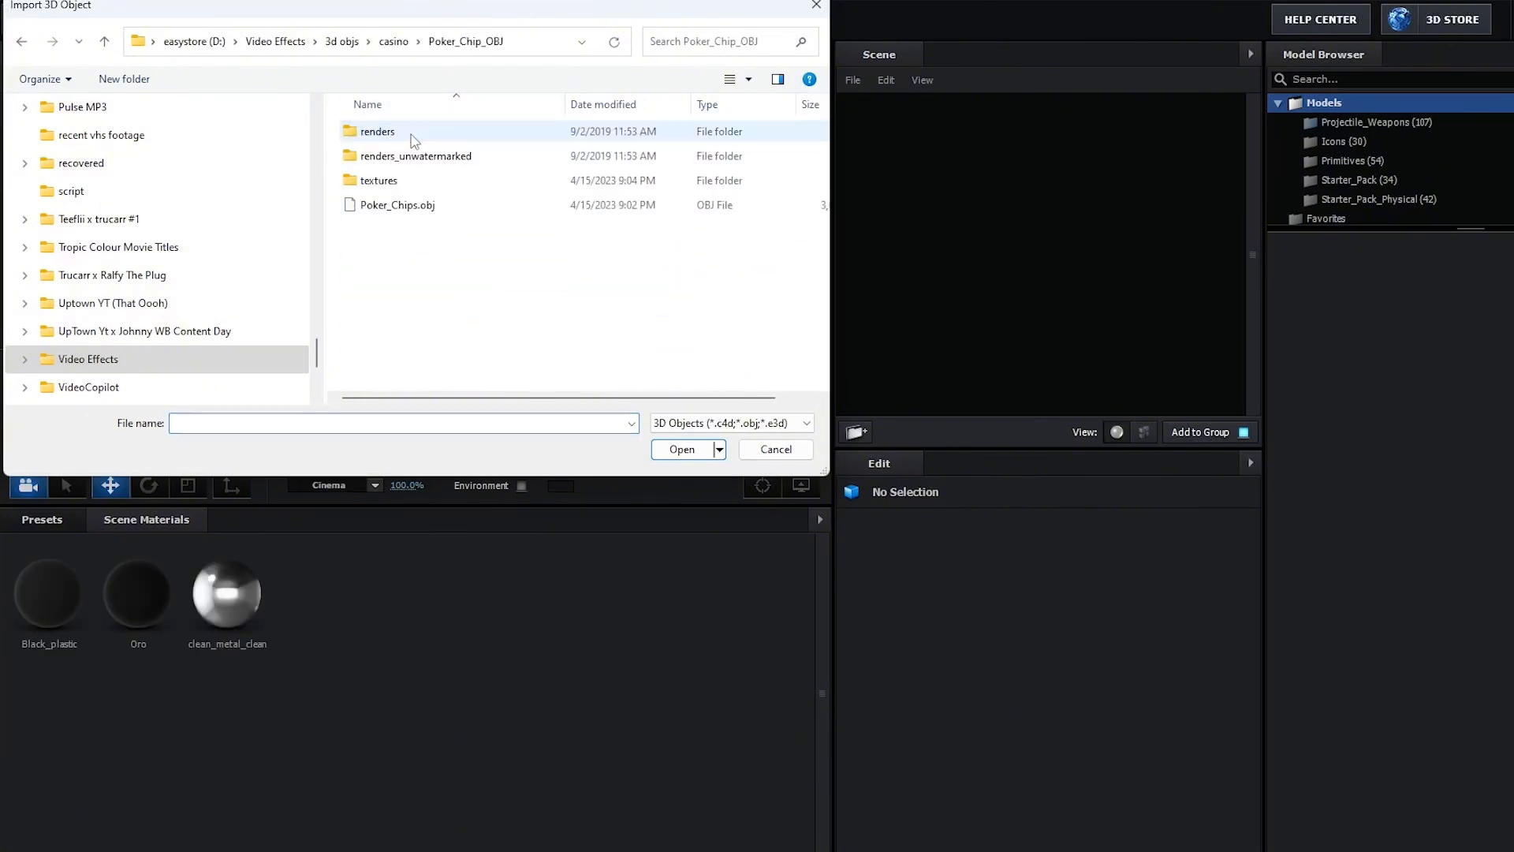
pyautogui.click(410, 210)
pyautogui.click(685, 450)
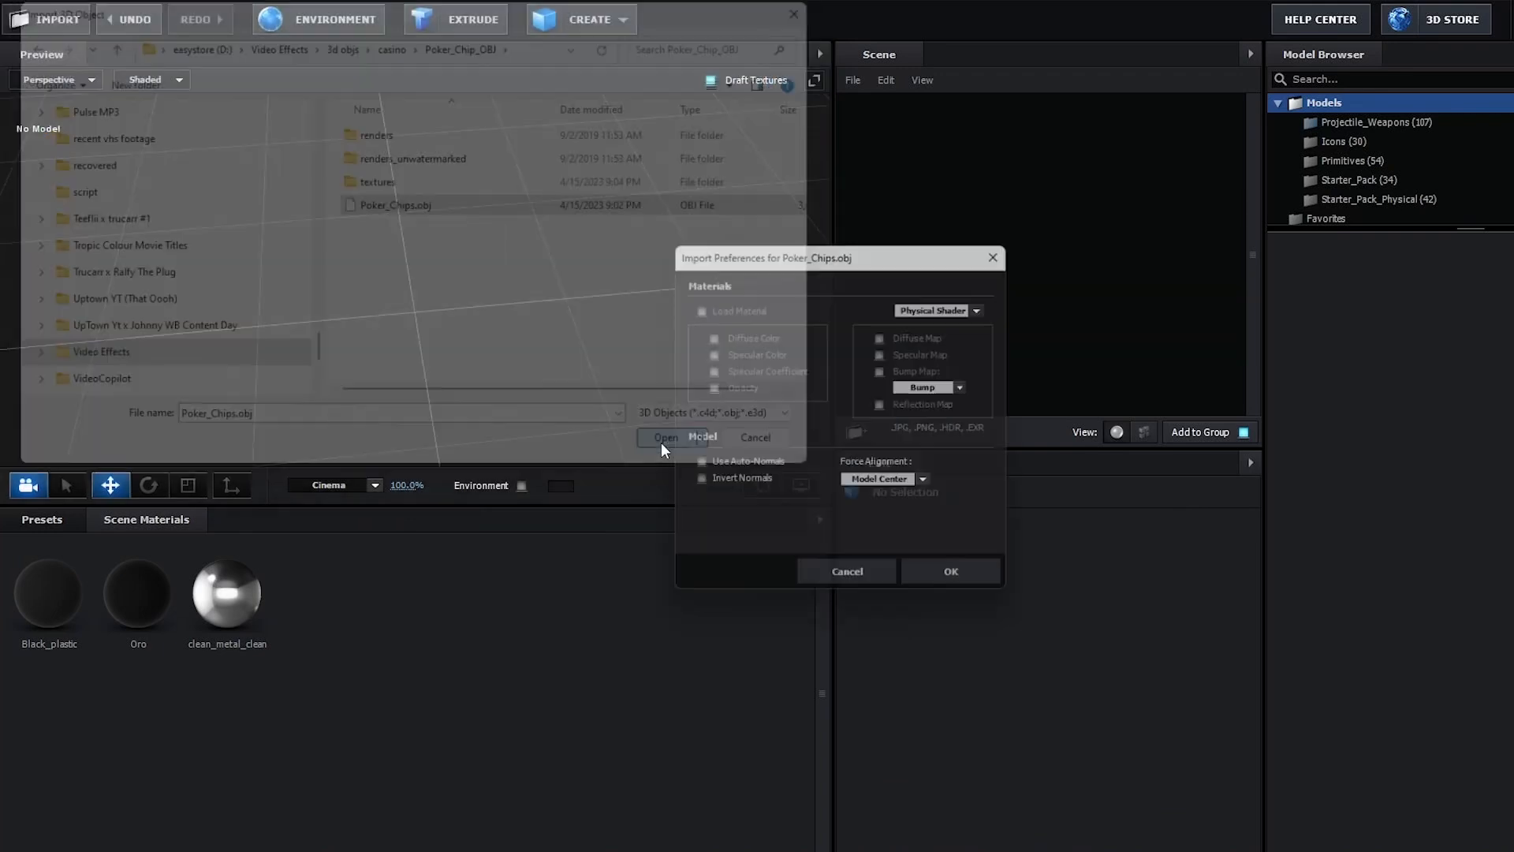
pyautogui.click(995, 584)
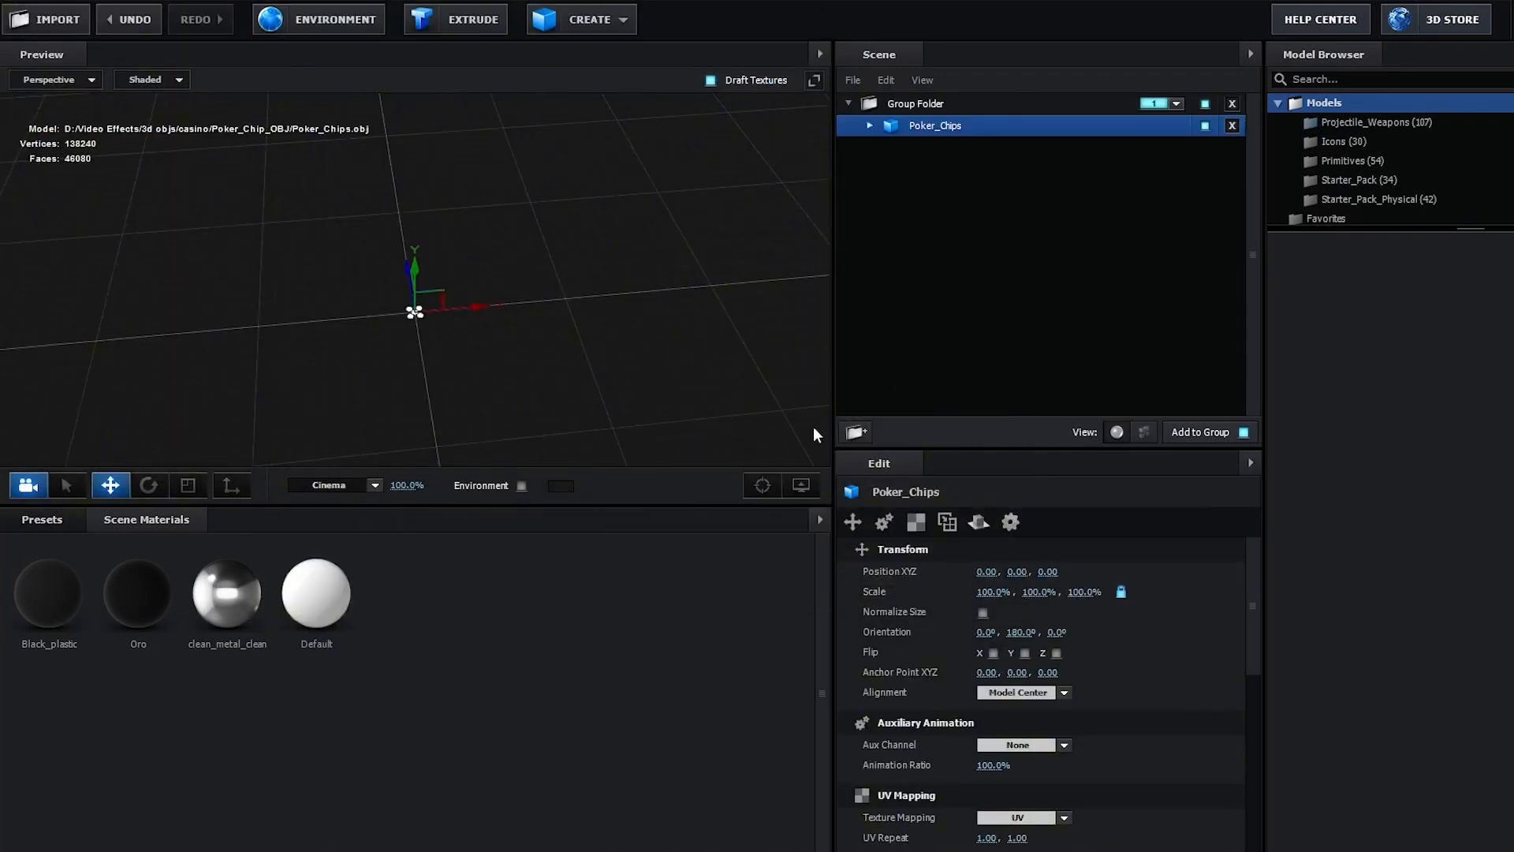
# - Enable Normalize Size on the poker chips model and select its Default material
pyautogui.click(983, 613)
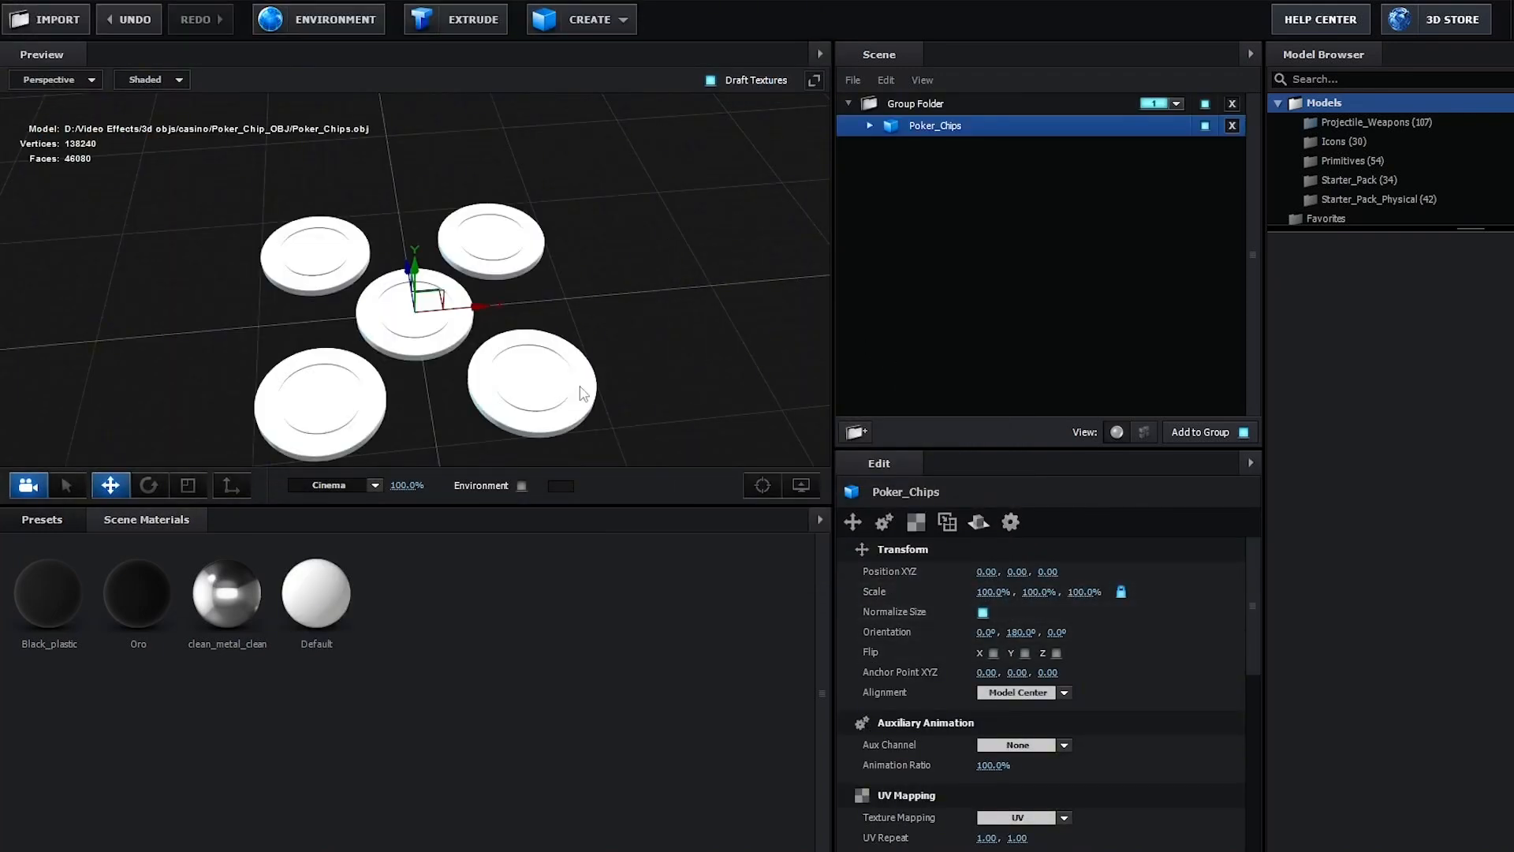
pyautogui.click(872, 126)
pyautogui.click(935, 147)
pyautogui.click(973, 625)
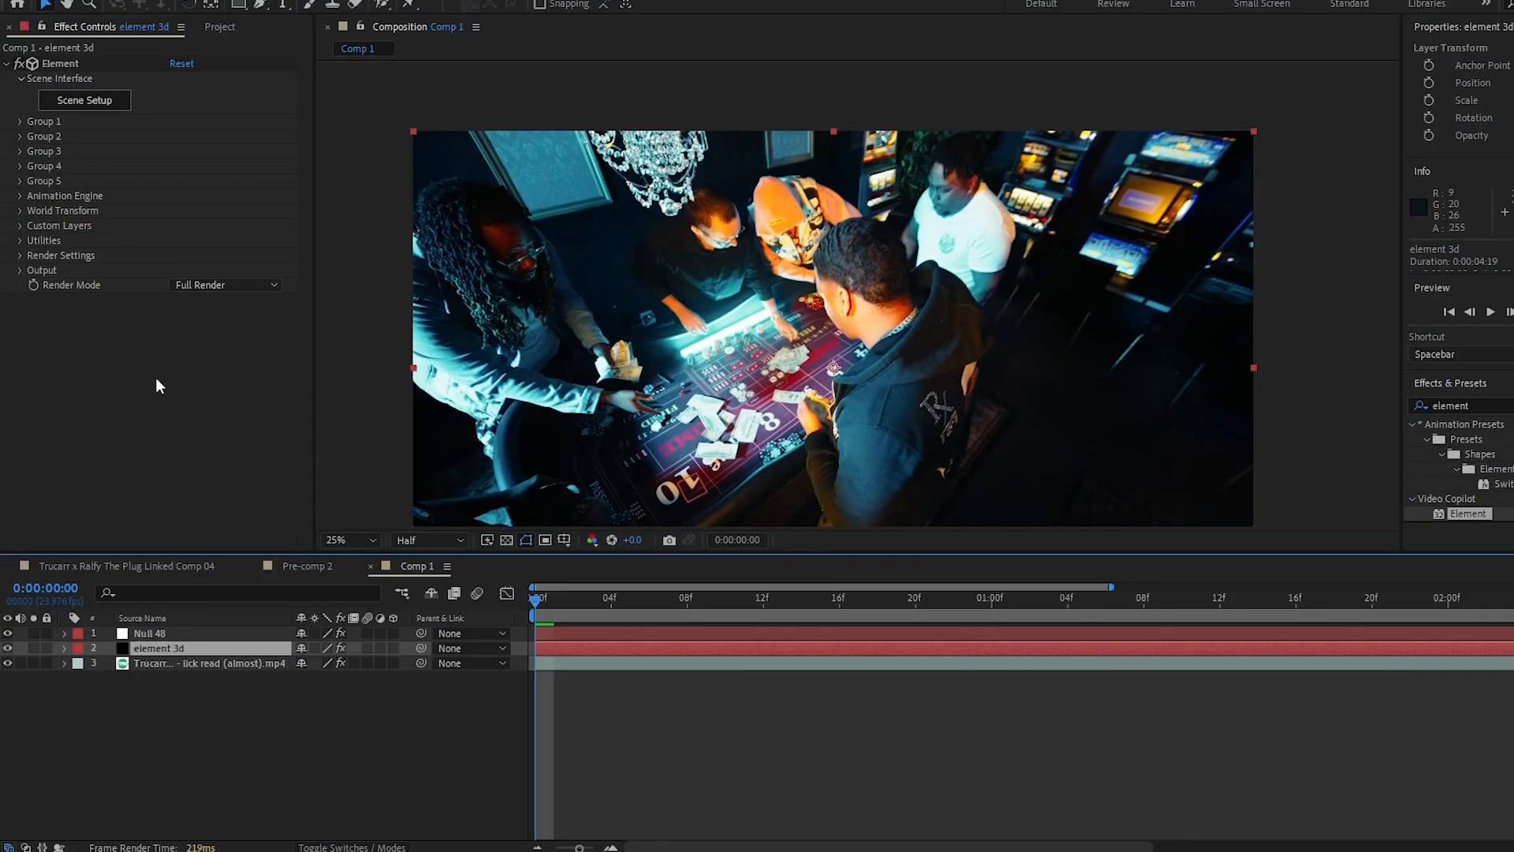
# - Assign the video layer to custom texture map Layer 1 in the Element effect
pyautogui.click(21, 226)
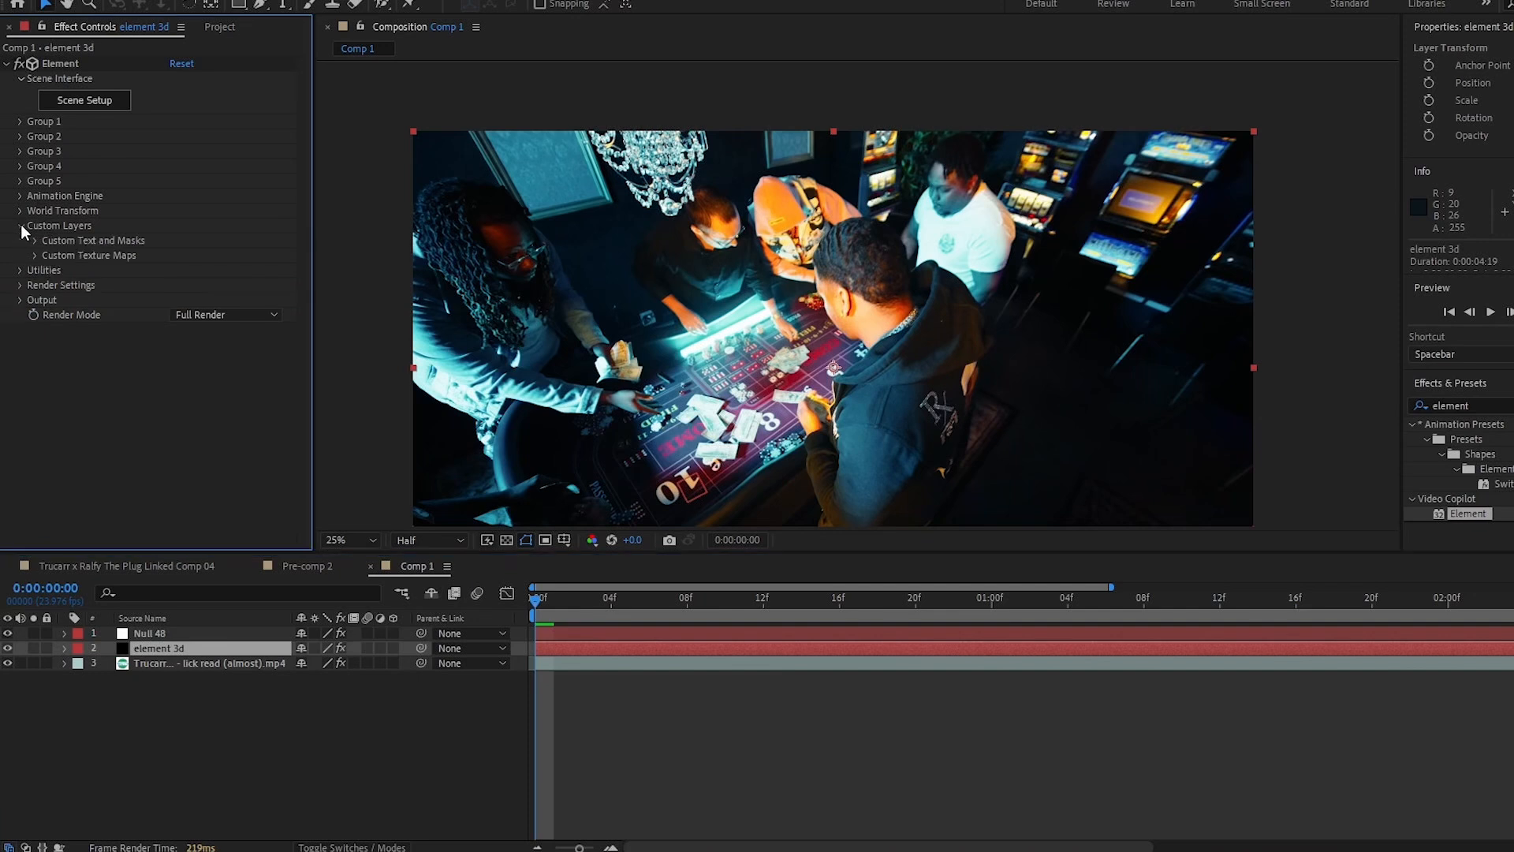
pyautogui.click(35, 255)
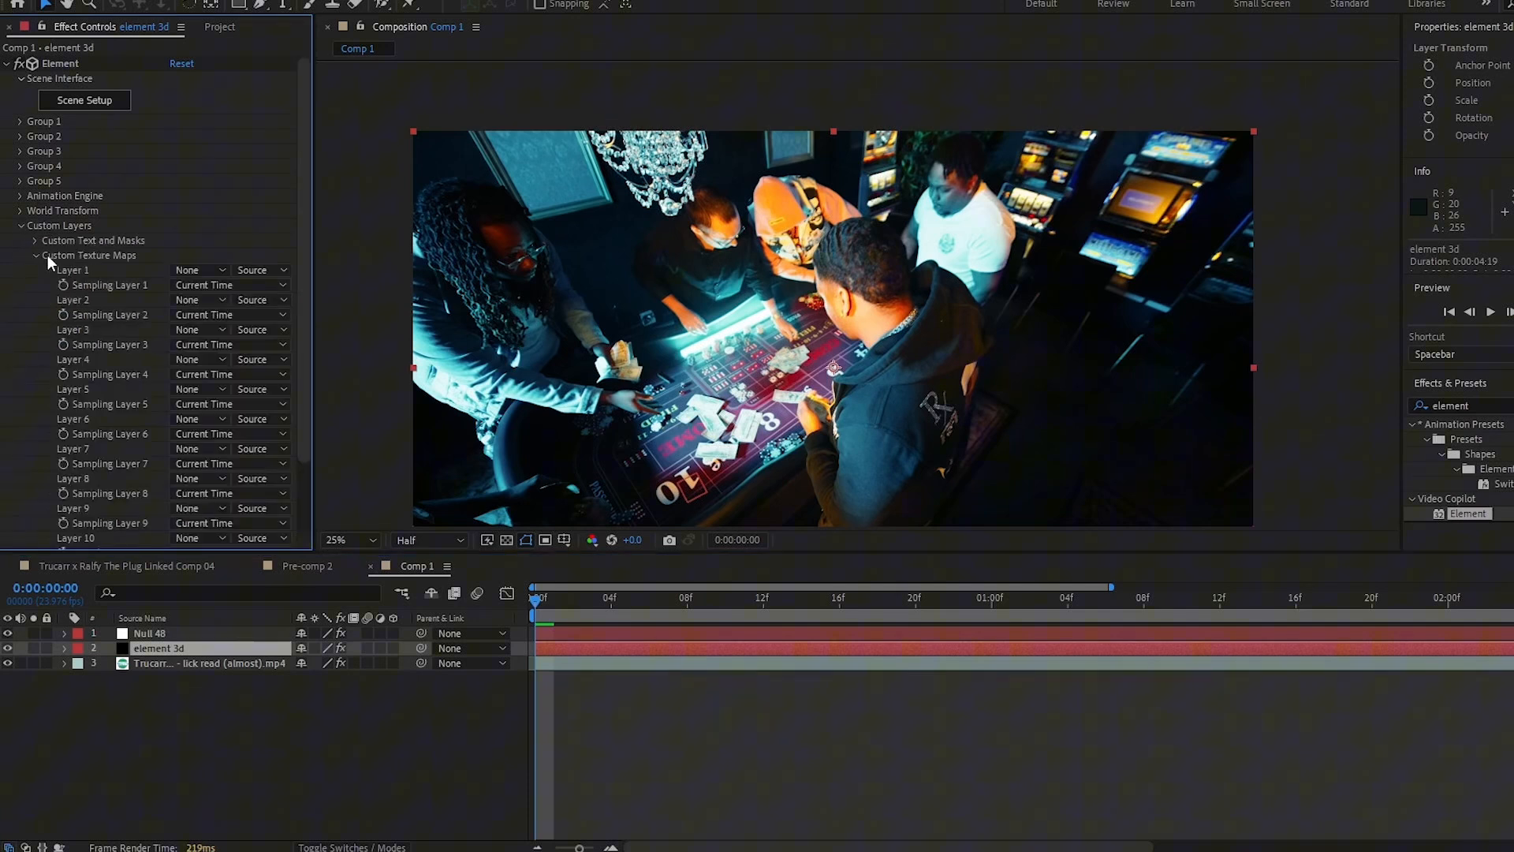
pyautogui.click(202, 270)
pyautogui.click(249, 352)
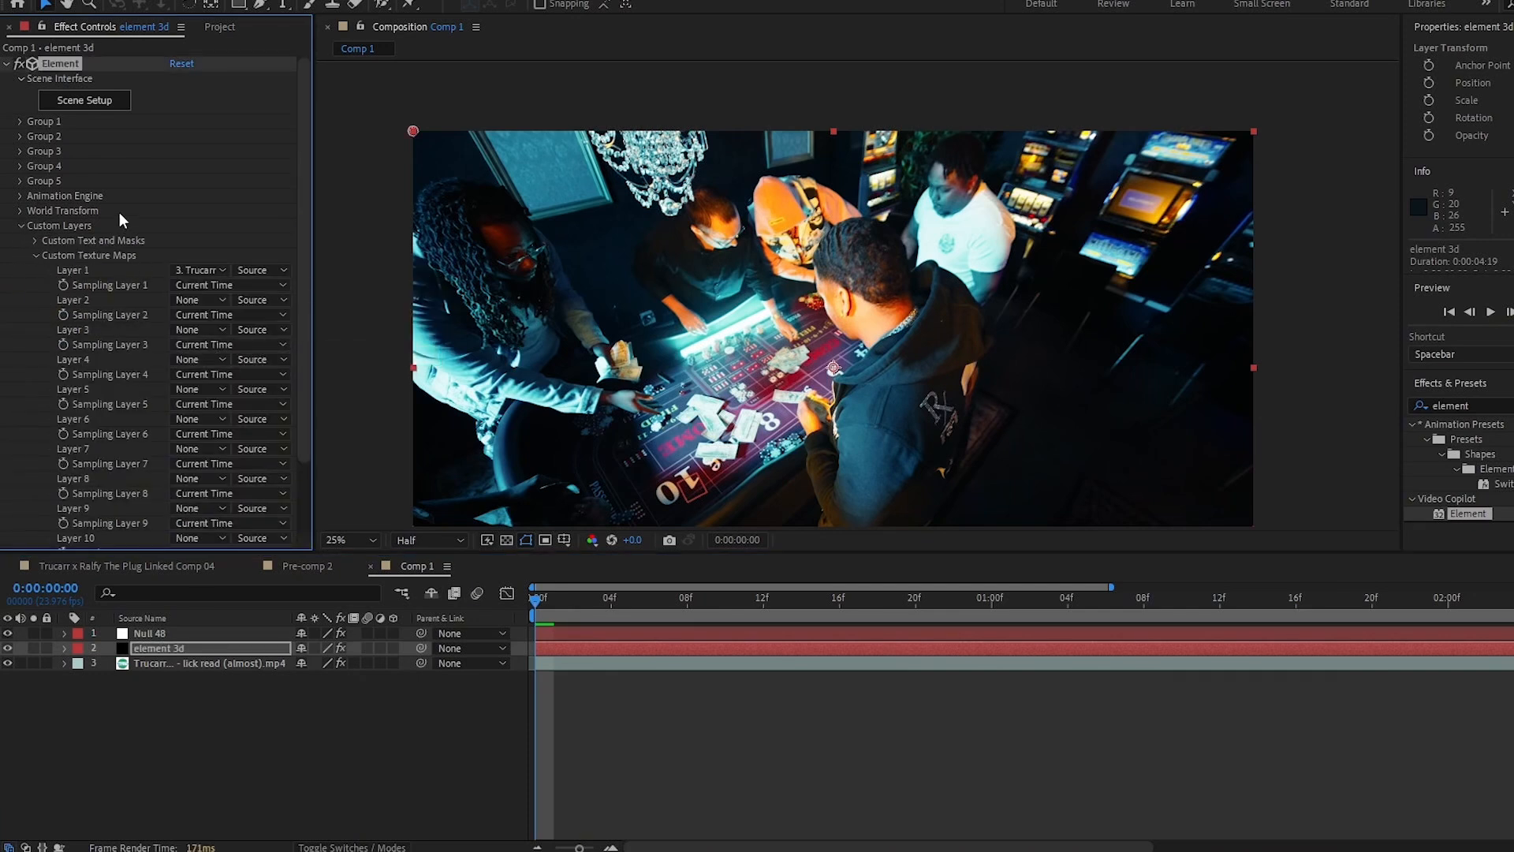
pyautogui.click(328, 729)
# - Load Poker_Chip_Blue_Diffuse.png as the Default material's diffuse texture
pyautogui.click(78, 98)
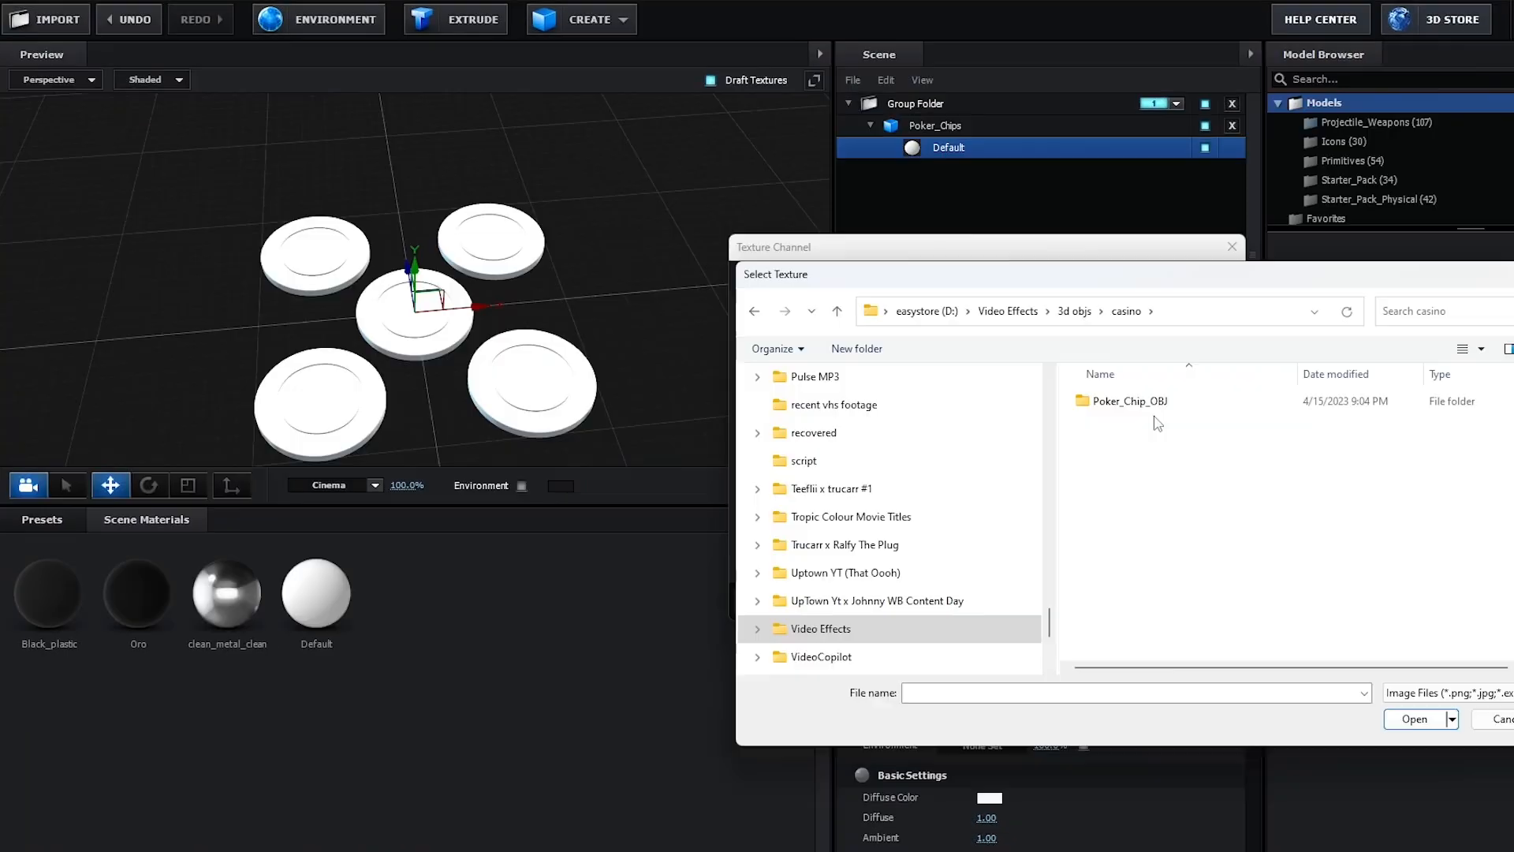
pyautogui.doubleClick(1102, 399)
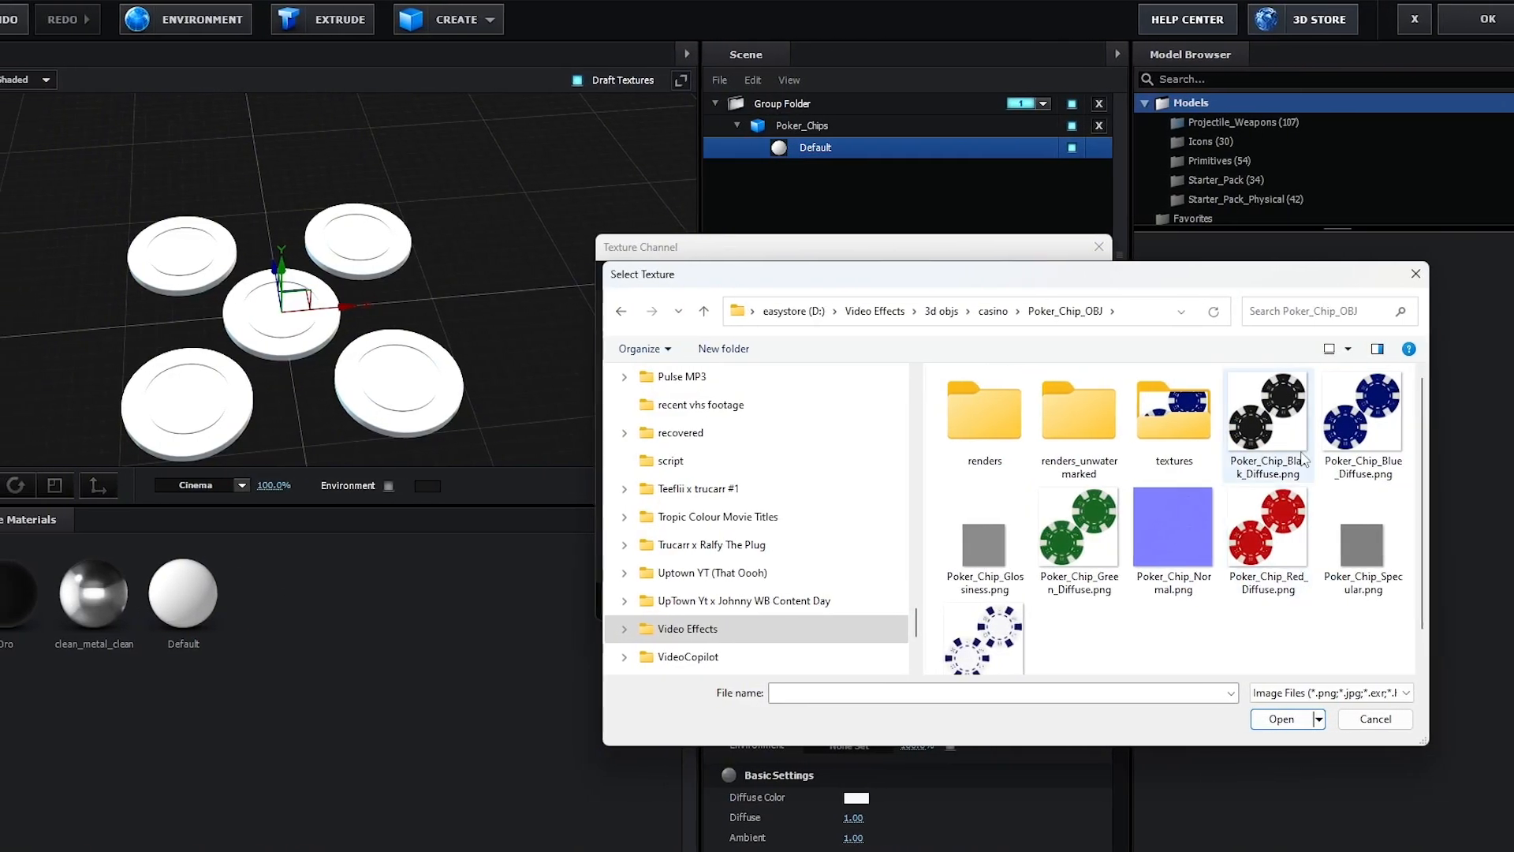
pyautogui.click(1362, 417)
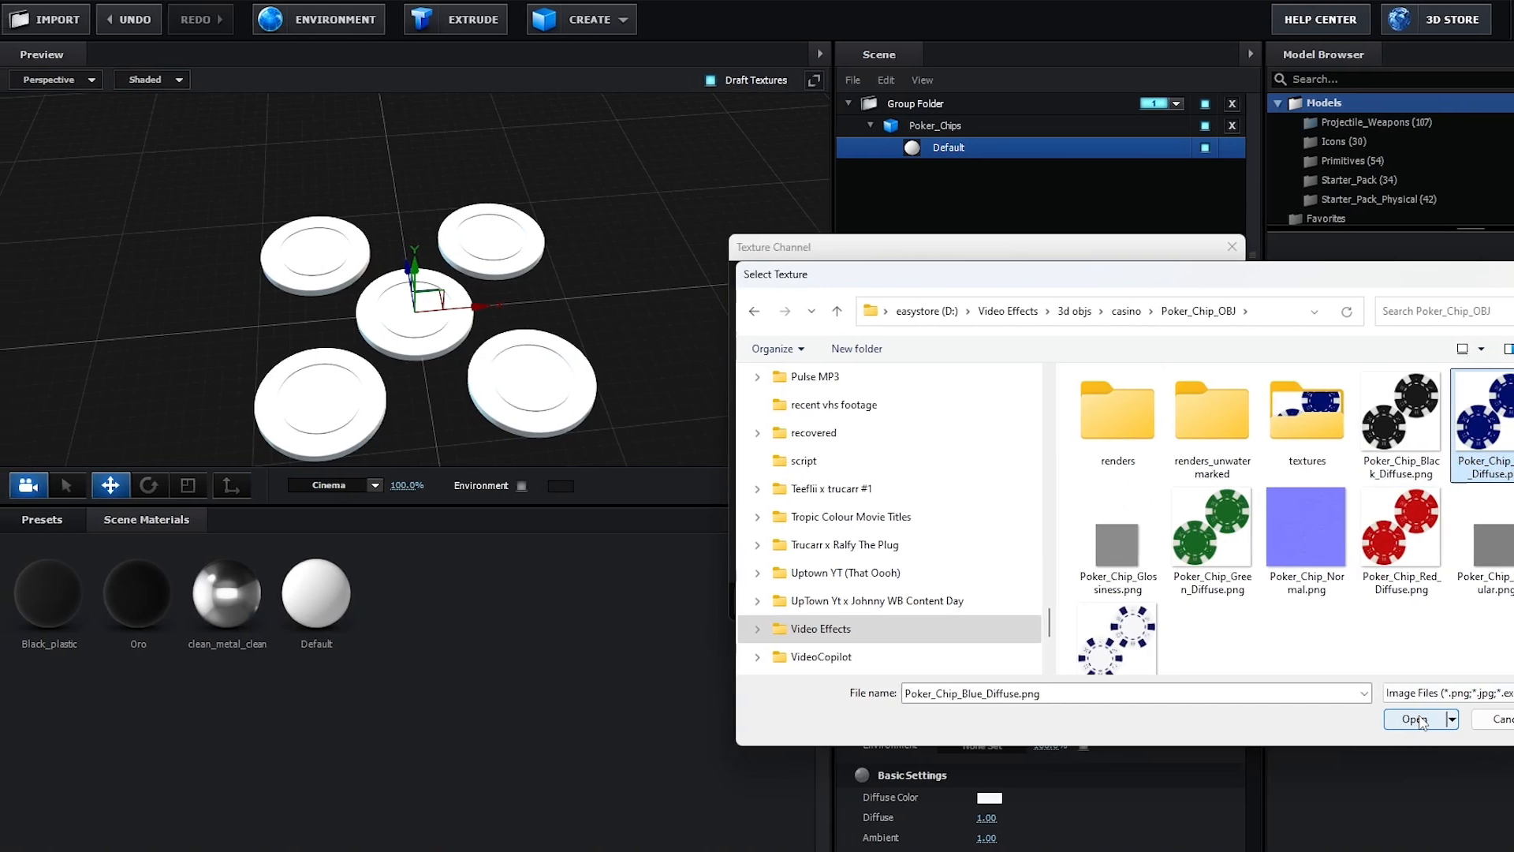
pyautogui.click(1416, 720)
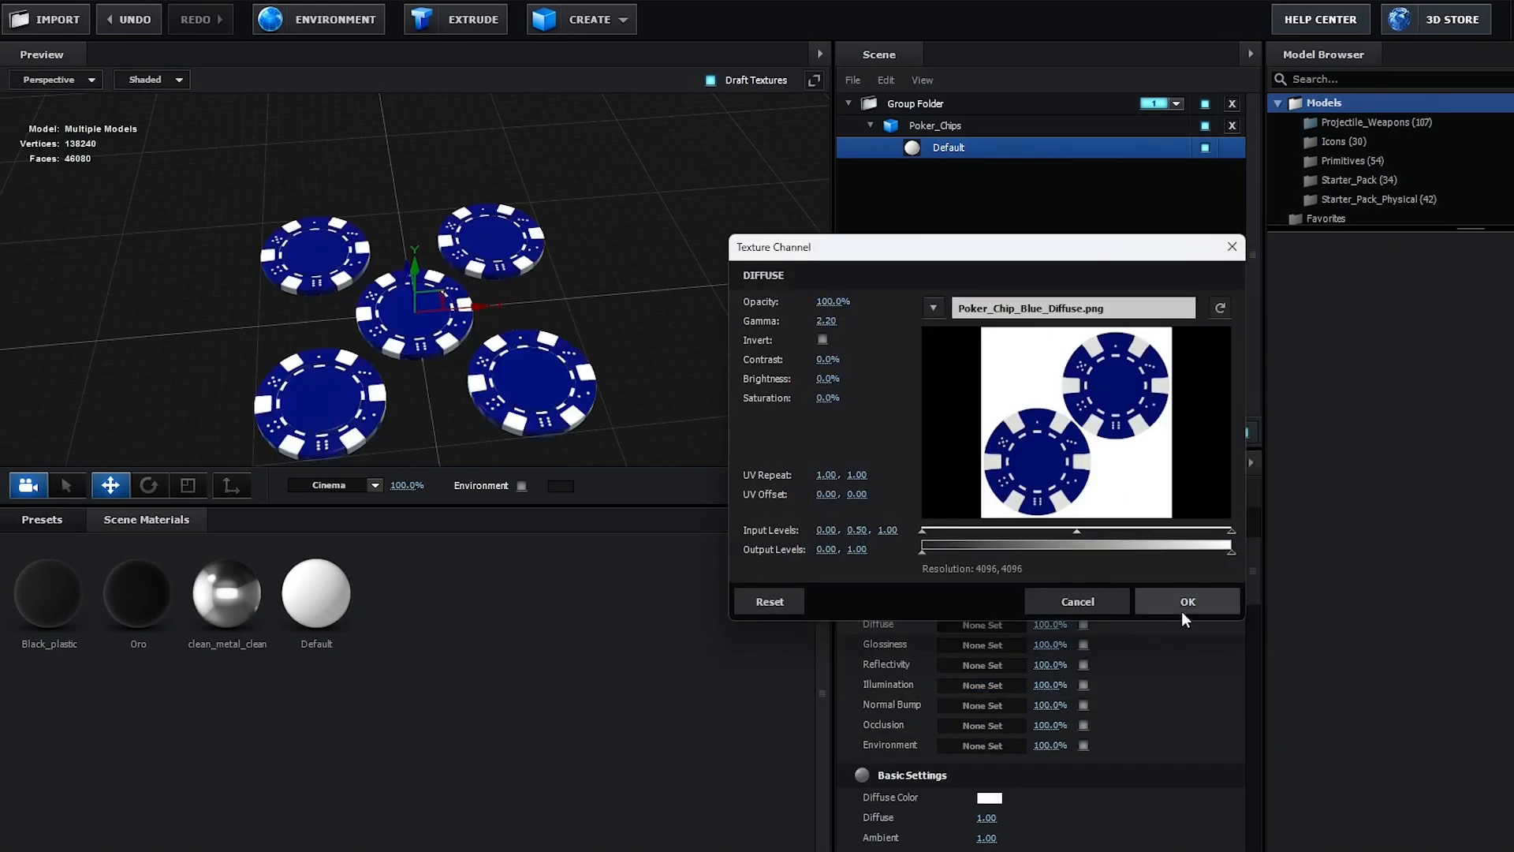
pyautogui.click(1185, 598)
# - Load Poker_Chip_Normal.png as the material's normal bump texture
pyautogui.click(963, 707)
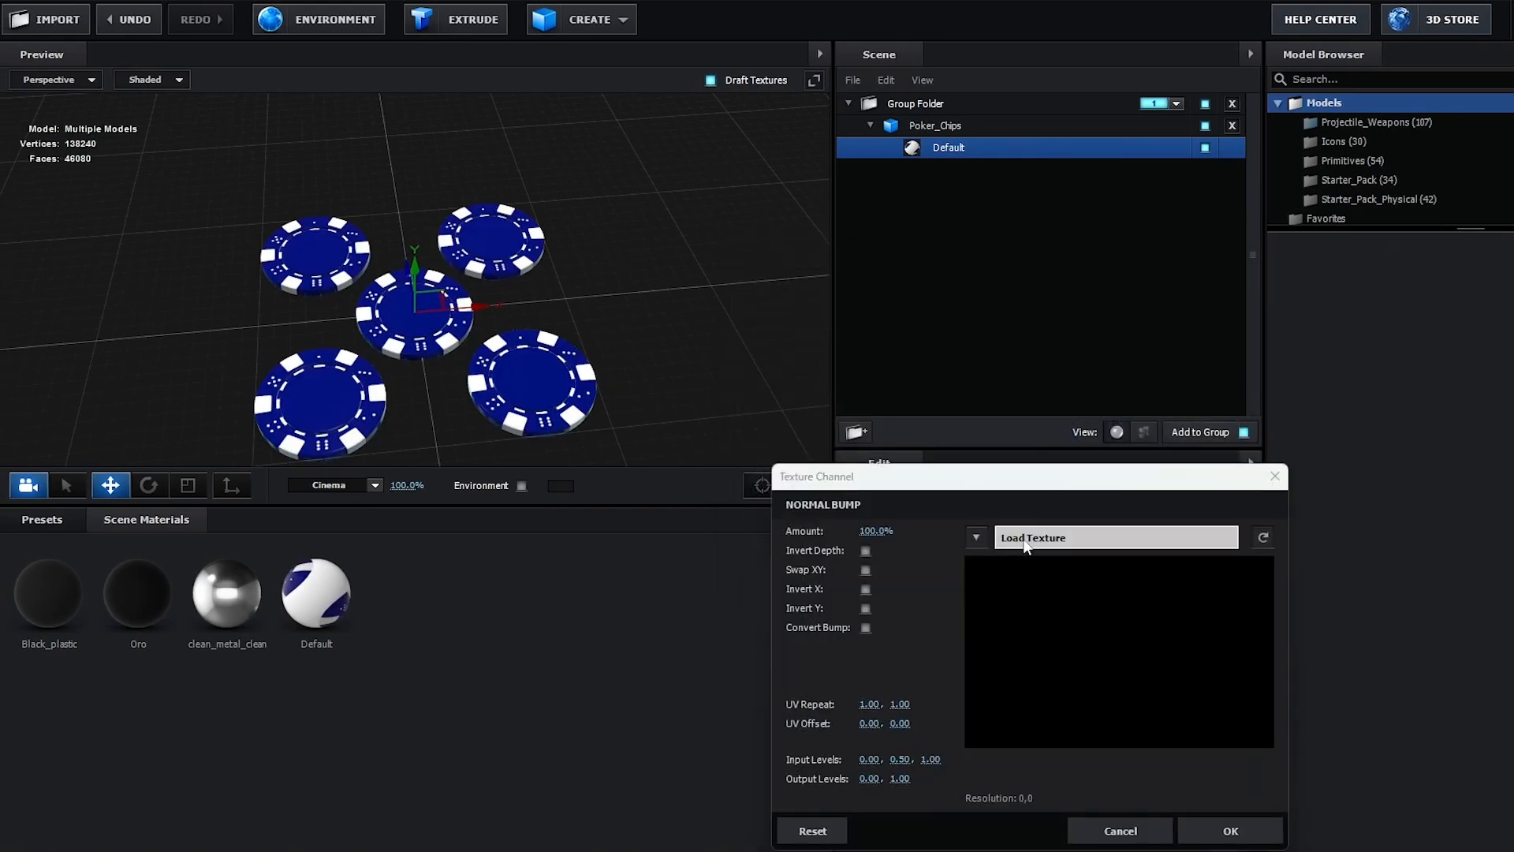
pyautogui.click(1026, 537)
pyautogui.click(1350, 631)
pyautogui.doubleClick(1350, 631)
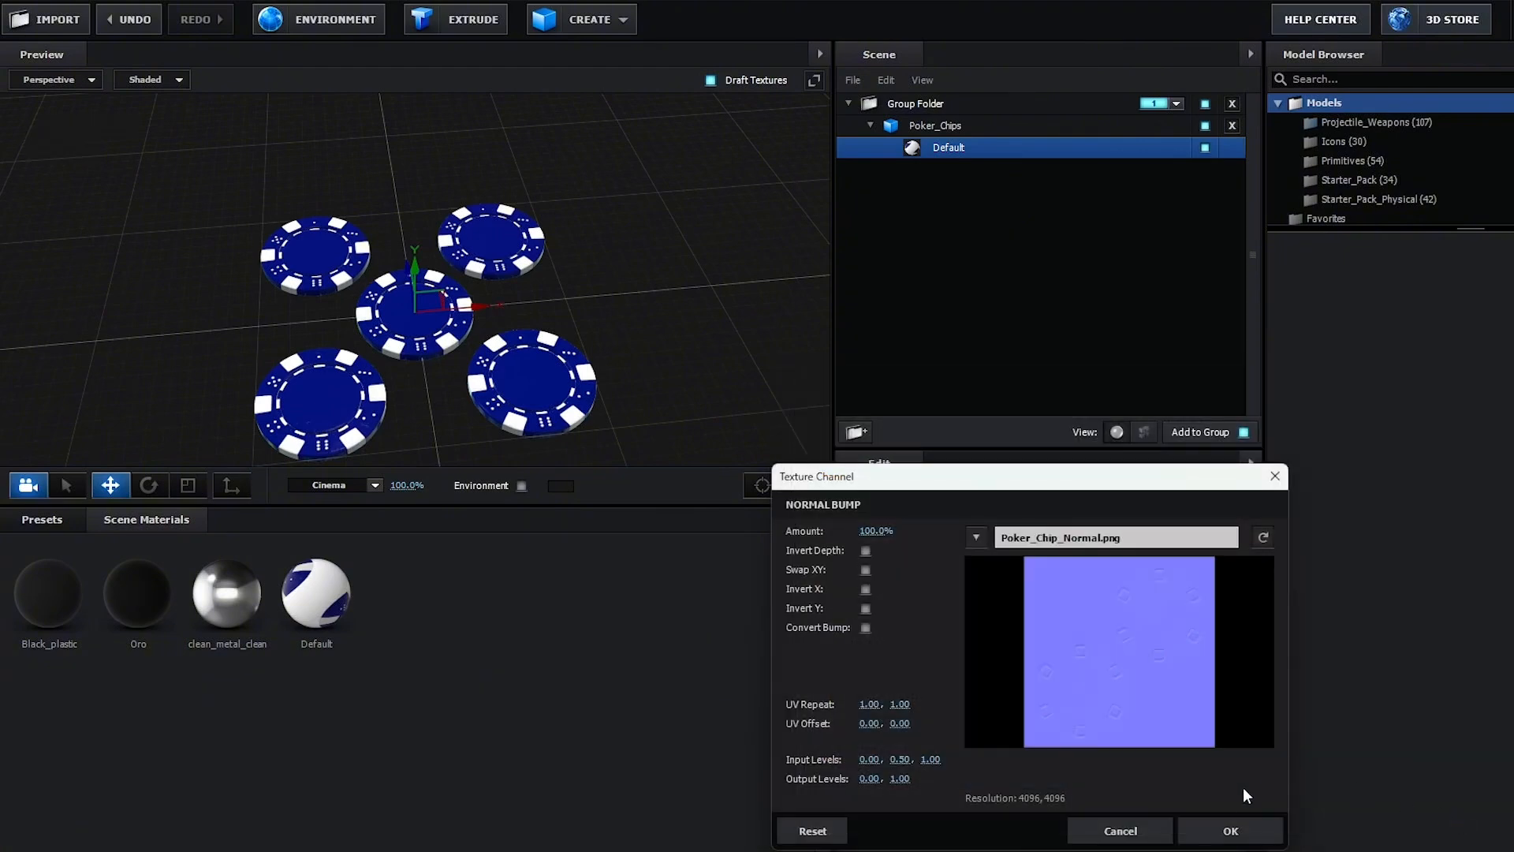
pyautogui.click(1230, 831)
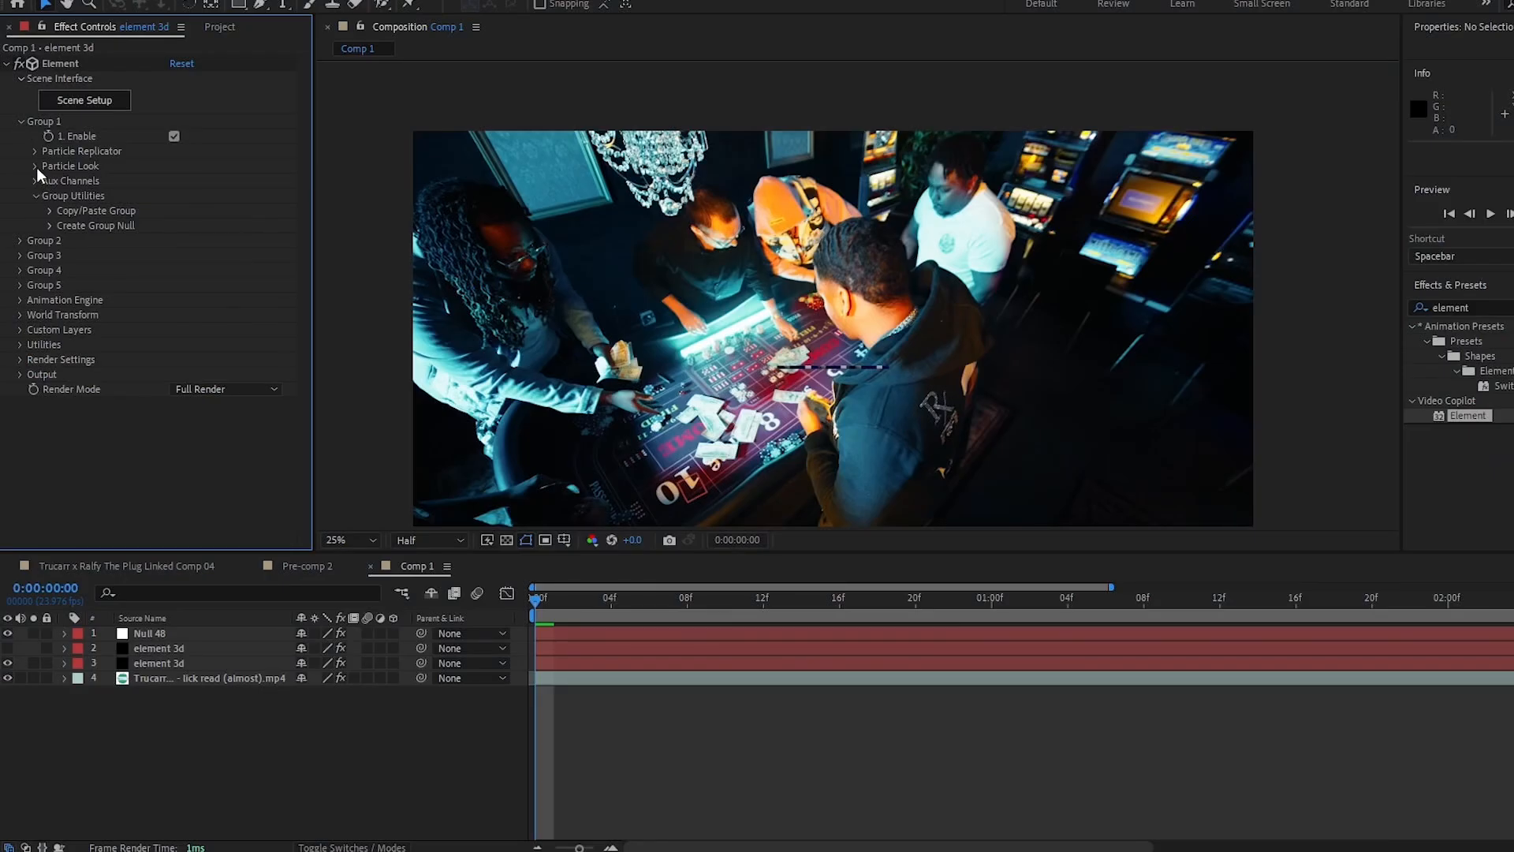
# - Enable Multi-Object under Group 1's Particle Look and set the rotation random to about 311°
pyautogui.click(34, 167)
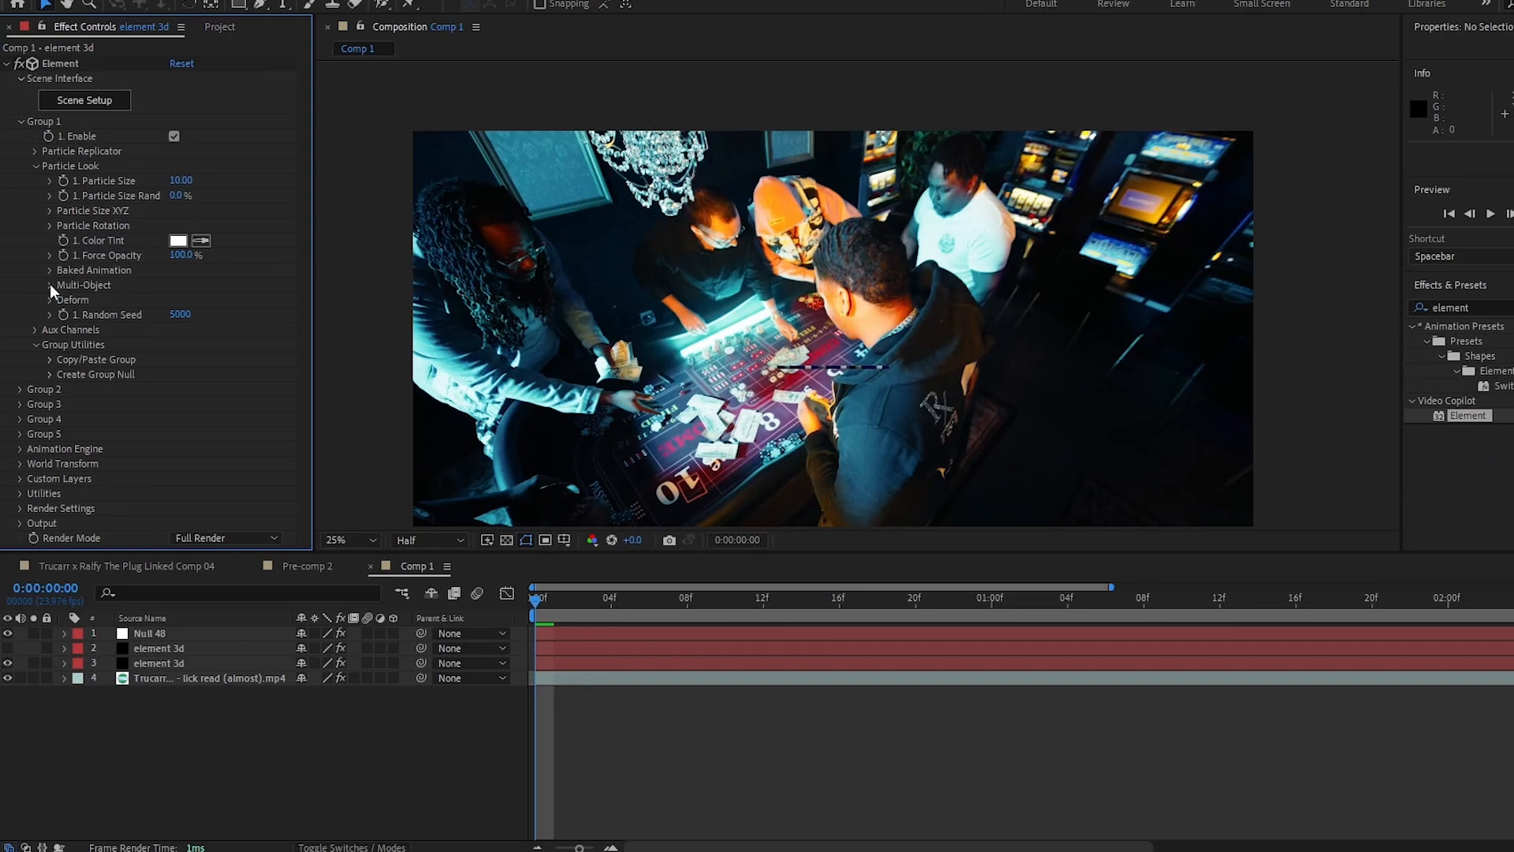
pyautogui.click(173, 299)
pyautogui.scroll(-3, 167, 306)
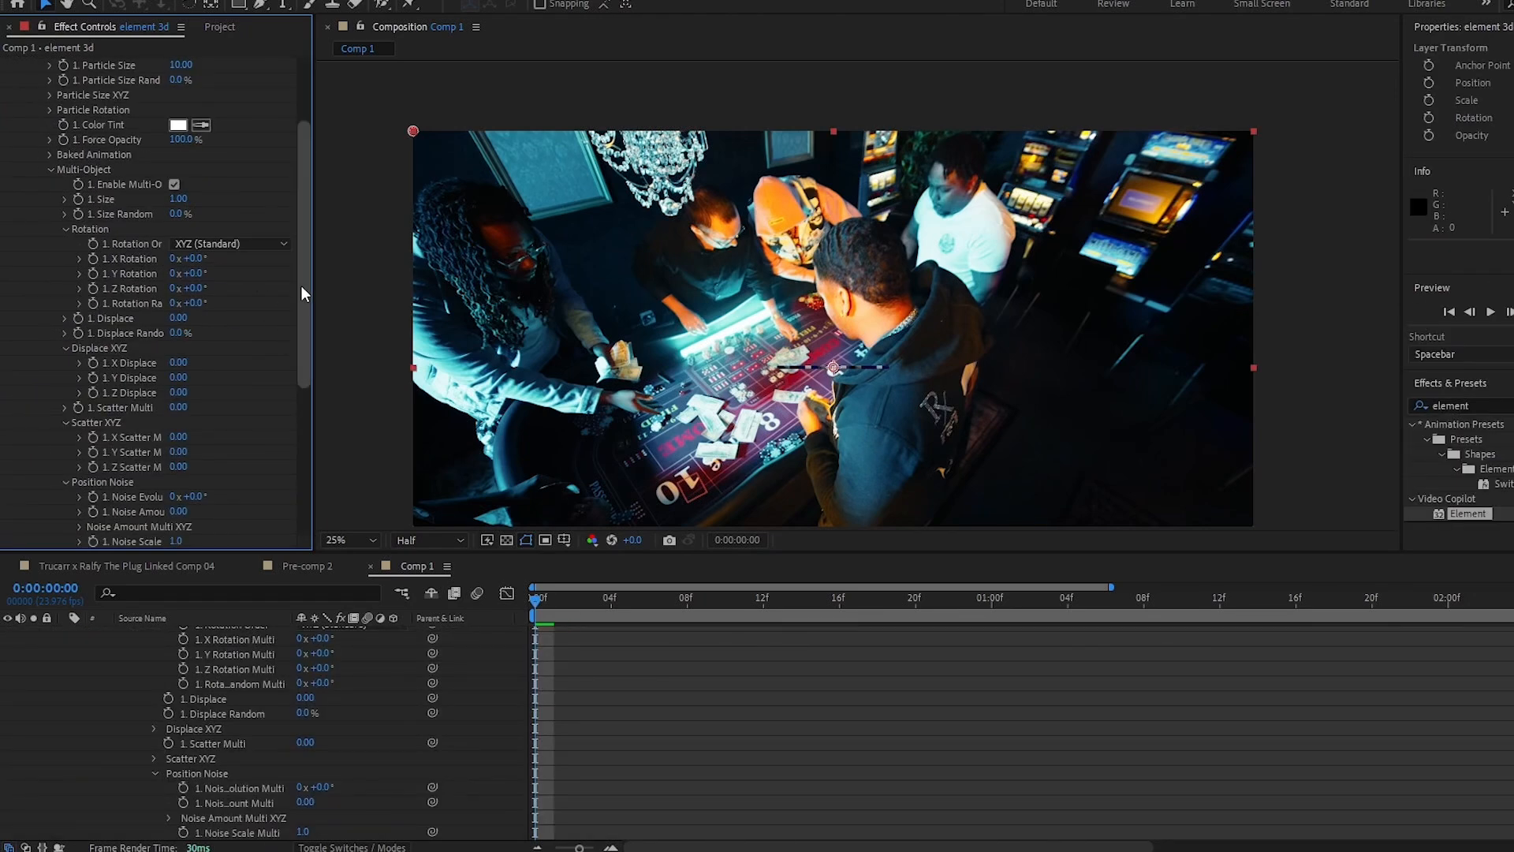
pyautogui.moveTo(202, 304); pyautogui.dragTo(522, 350)
# - Set Group 1's particle replicator shape to Sphere
pyautogui.scroll(3, 26, 162)
pyautogui.click(35, 152)
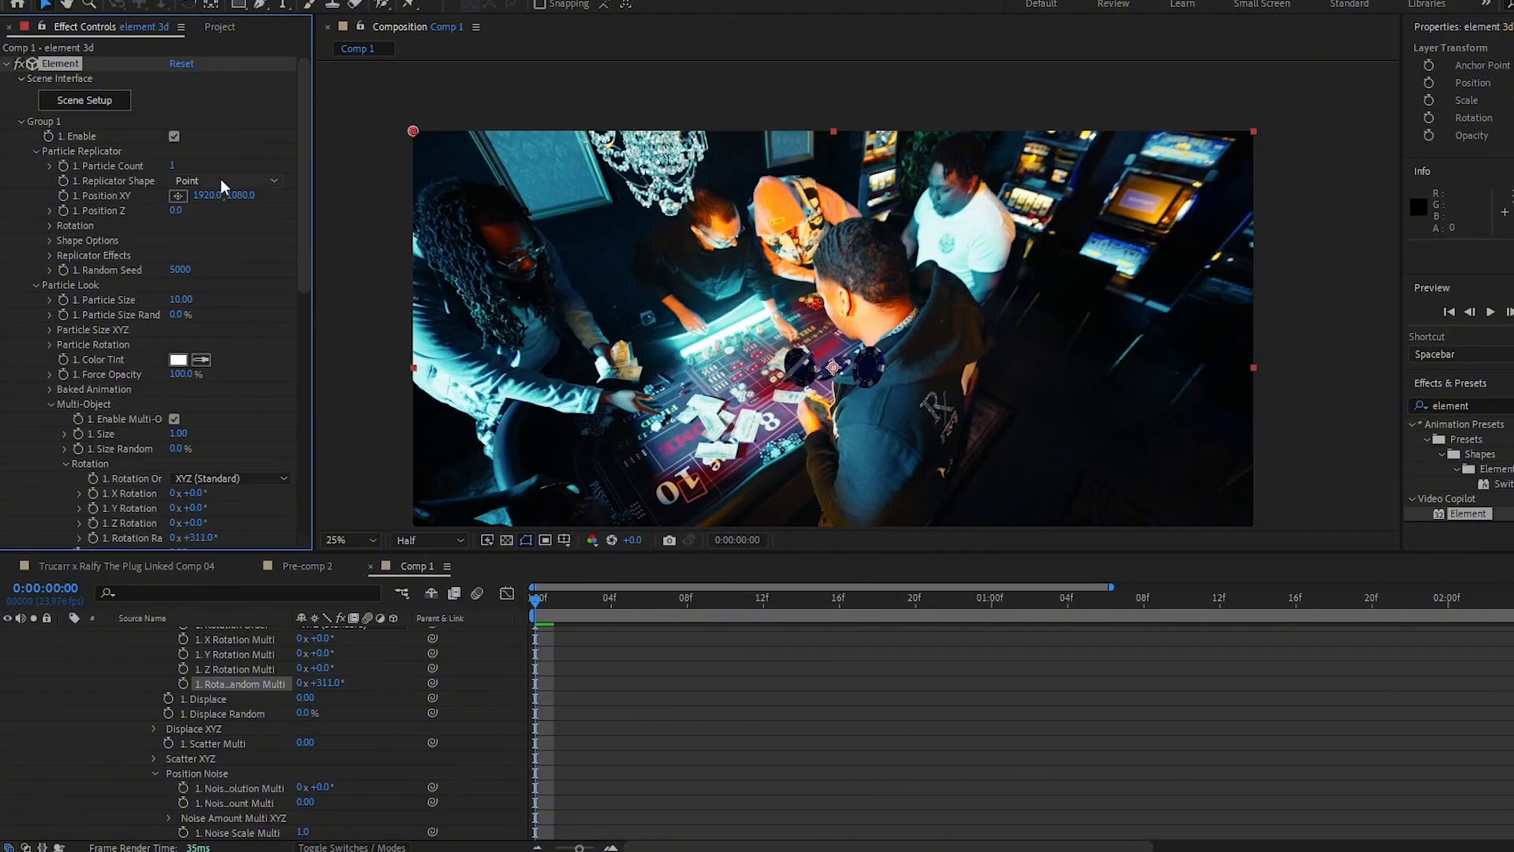
pyautogui.click(225, 181)
pyautogui.click(217, 257)
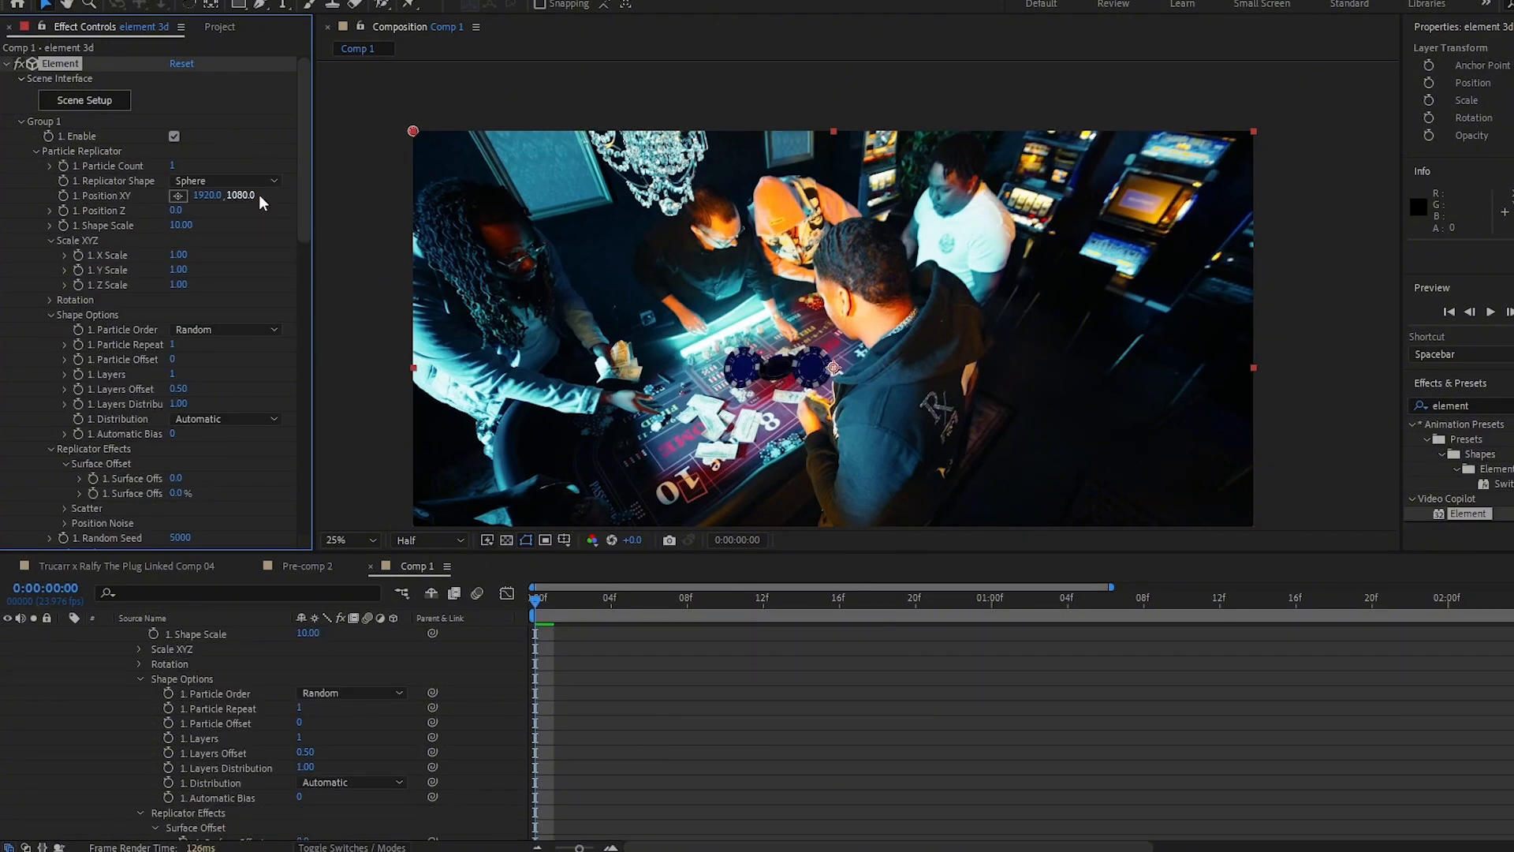
# - Raise Group 1's particle count to about 23 and the shape scale to 24.60, keeping the Sphere replicator shape
pyautogui.moveTo(172, 165); pyautogui.dragTo(186, 165)
pyautogui.moveTo(182, 226); pyautogui.dragTo(353, 273)
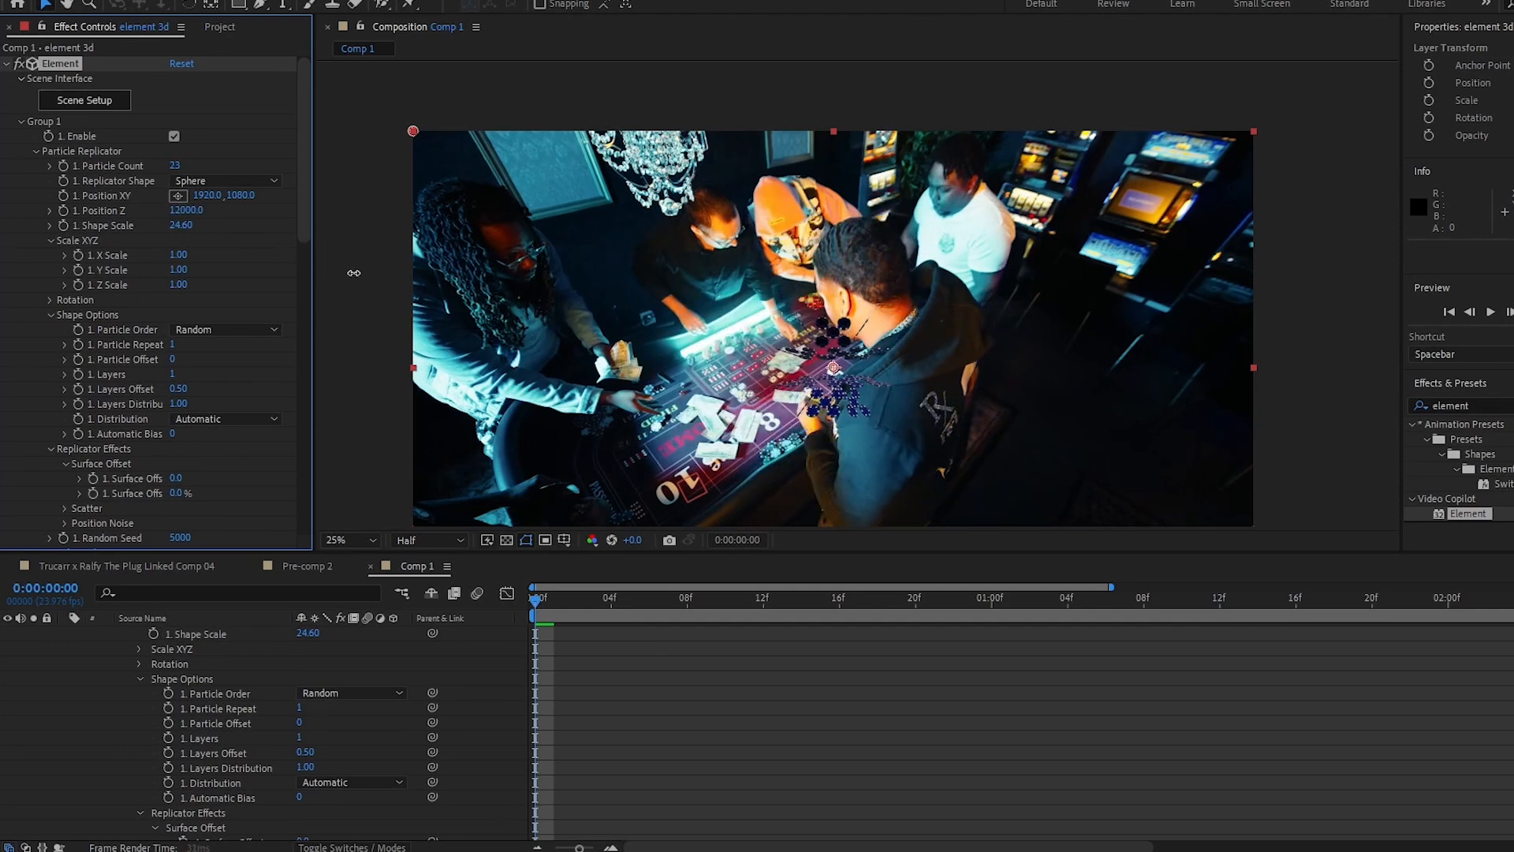
pyautogui.click(227, 182)
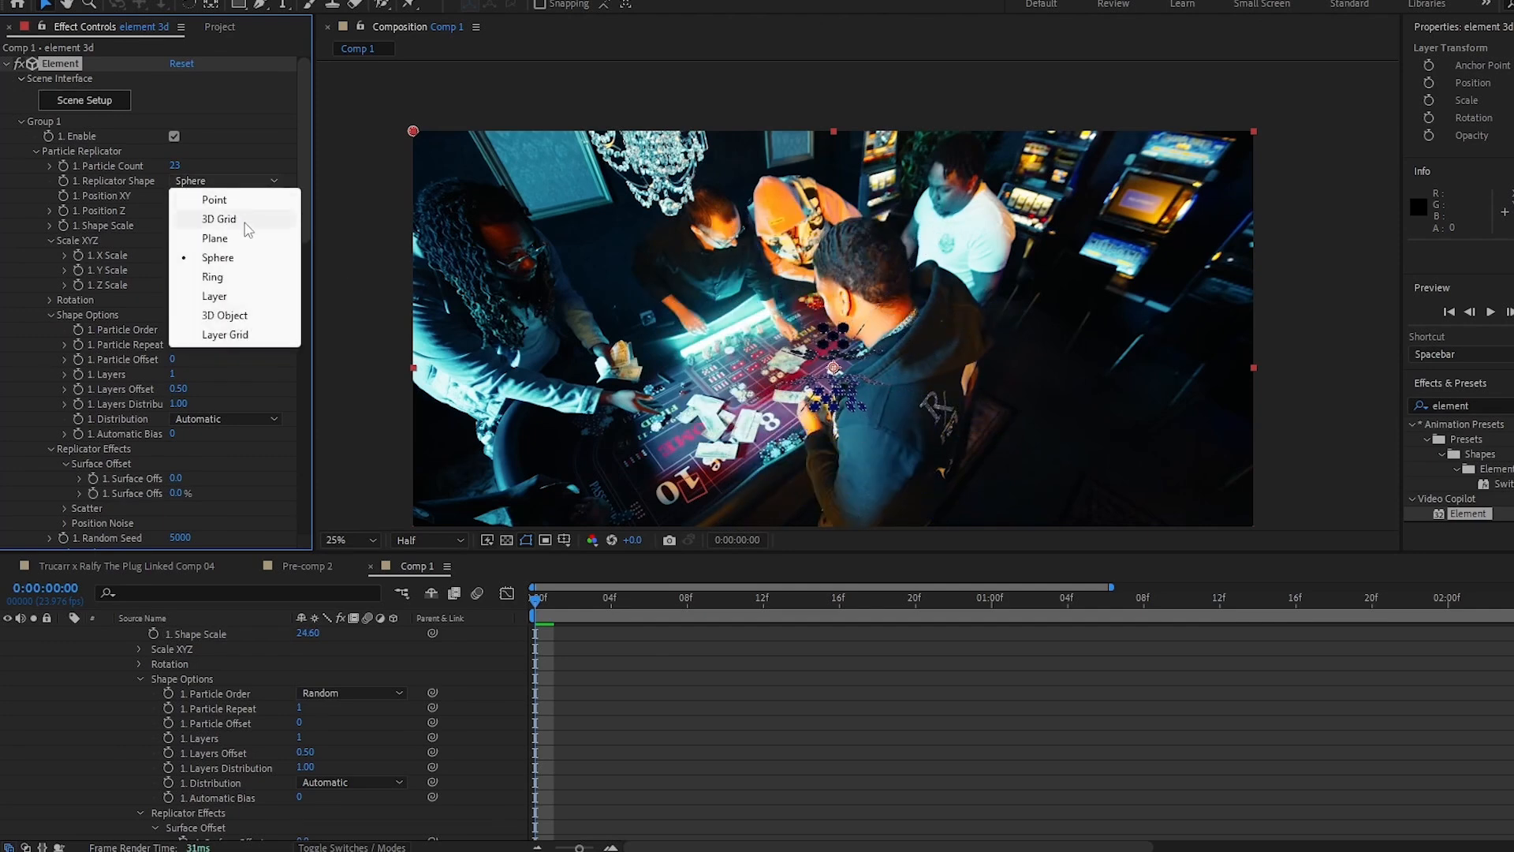
pyautogui.click(315, 183)
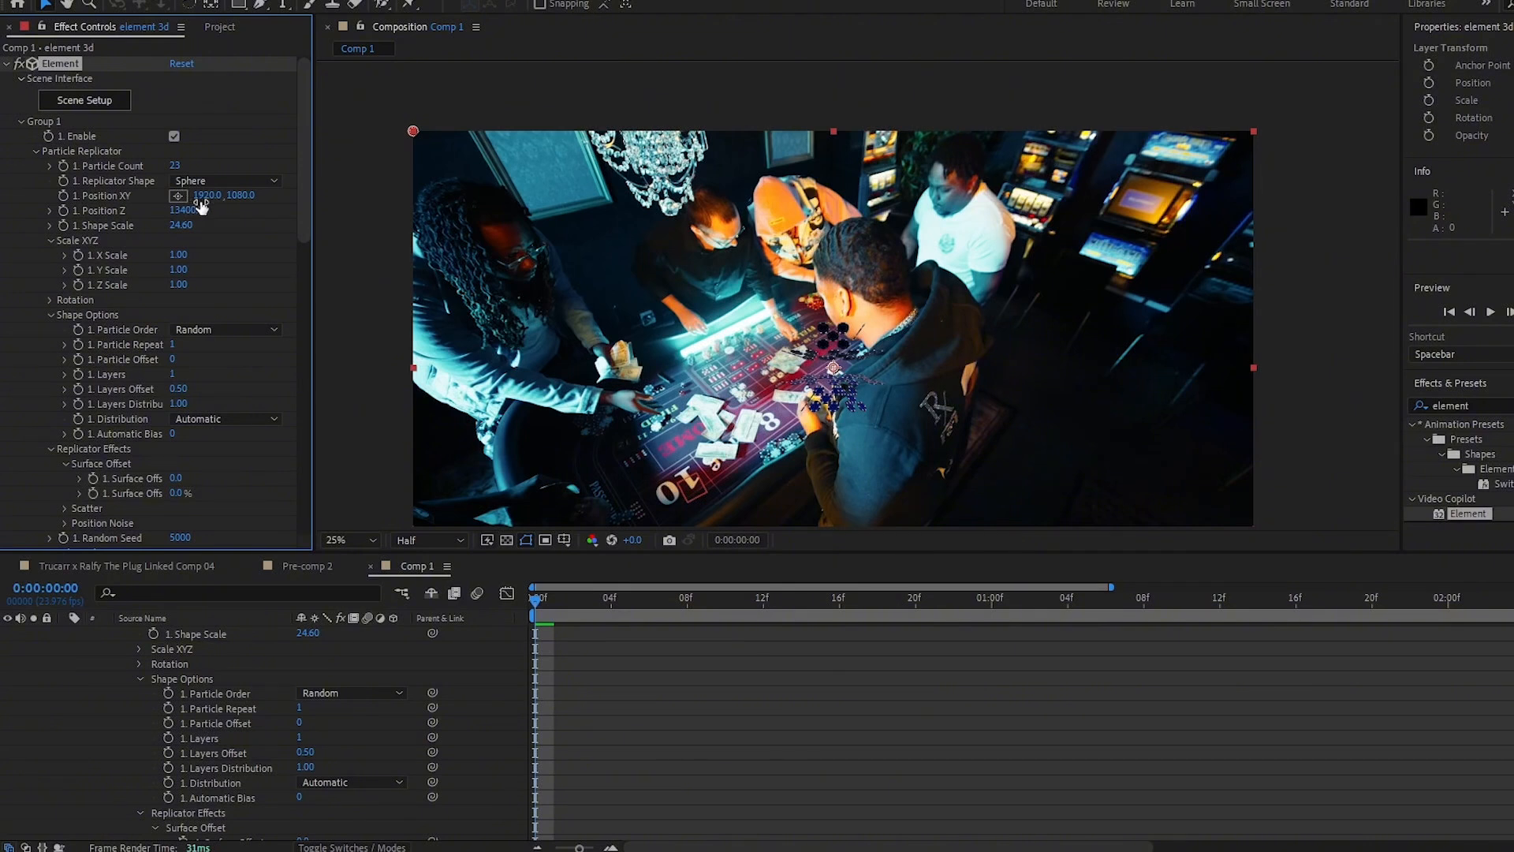
# - Place the chip sphere over the table with Position XY about 20, 1511 and Position Z 19190, and set the particle count to 10
pyautogui.moveTo(206, 196); pyautogui.dragTo(96, 209)
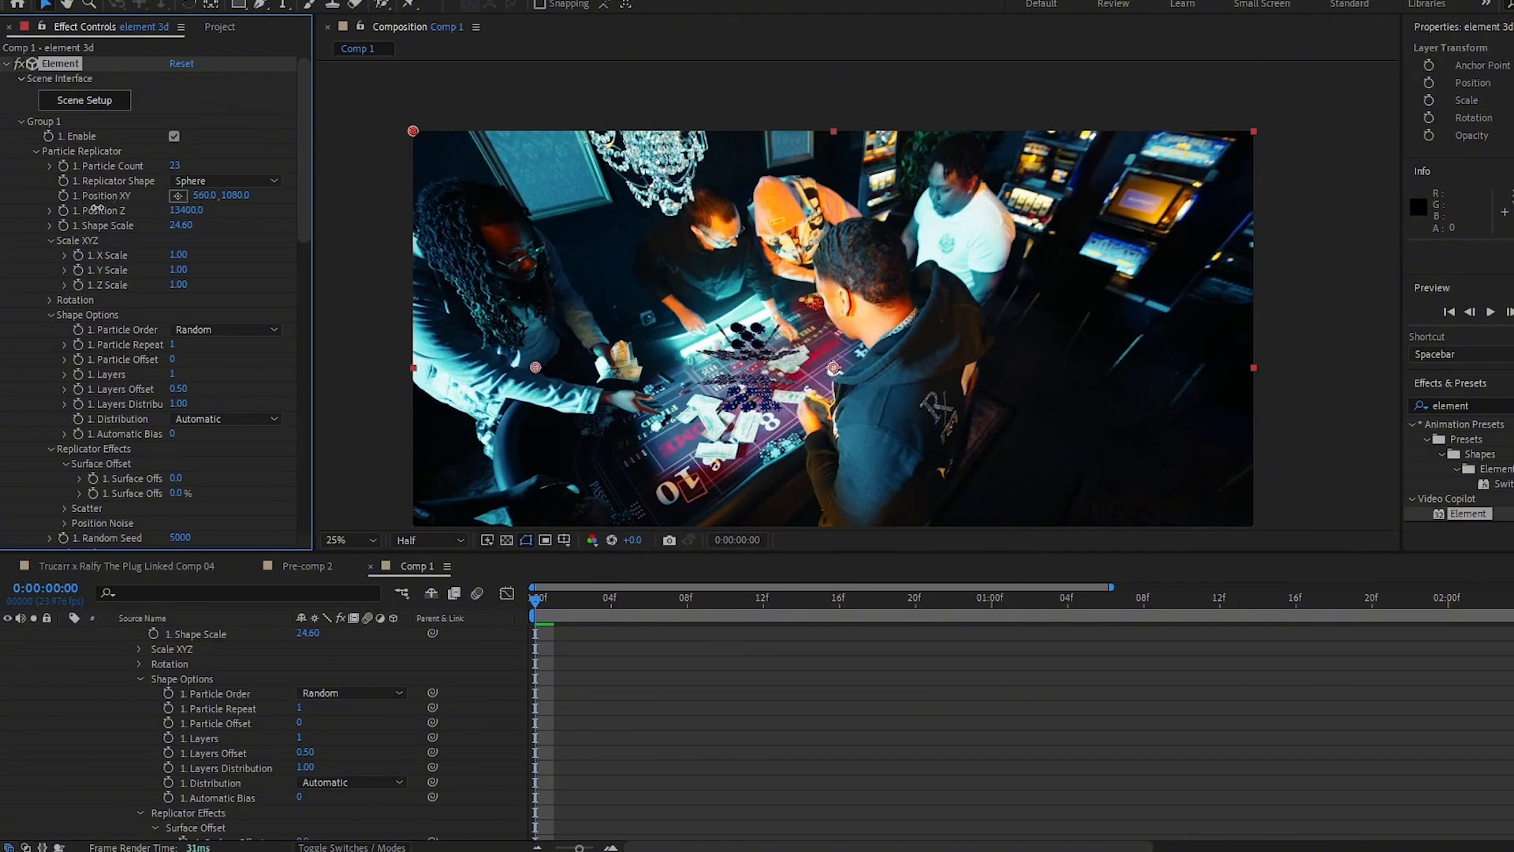
pyautogui.scroll(-5, 211, 447)
pyautogui.moveTo(207, 450); pyautogui.dragTo(915, 474)
pyautogui.scroll(-3, 260, 352)
pyautogui.moveTo(184, 357); pyautogui.dragTo(719, 371)
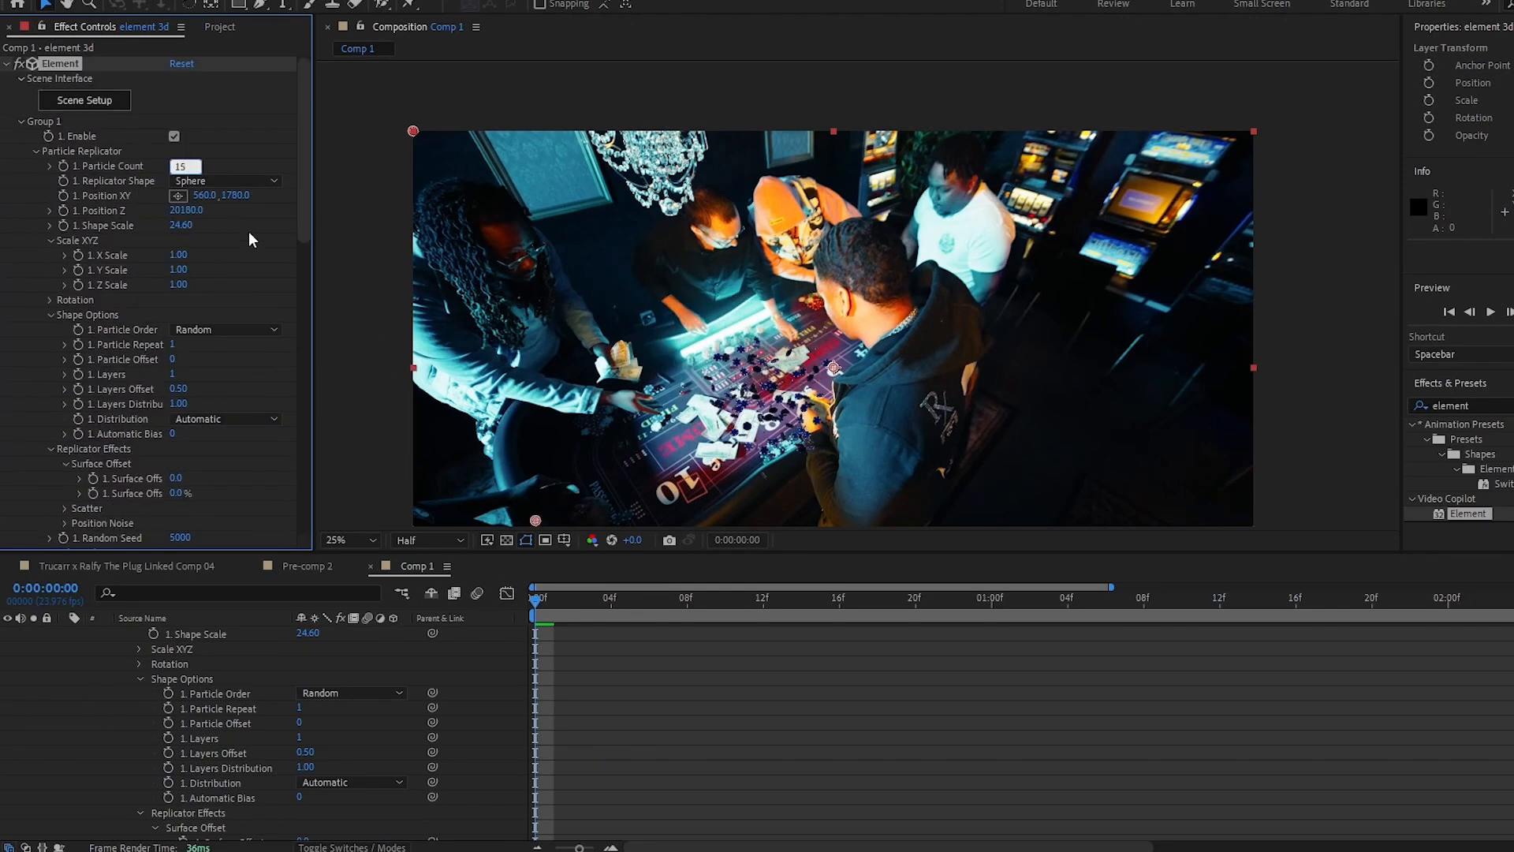
pyautogui.click(250, 234)
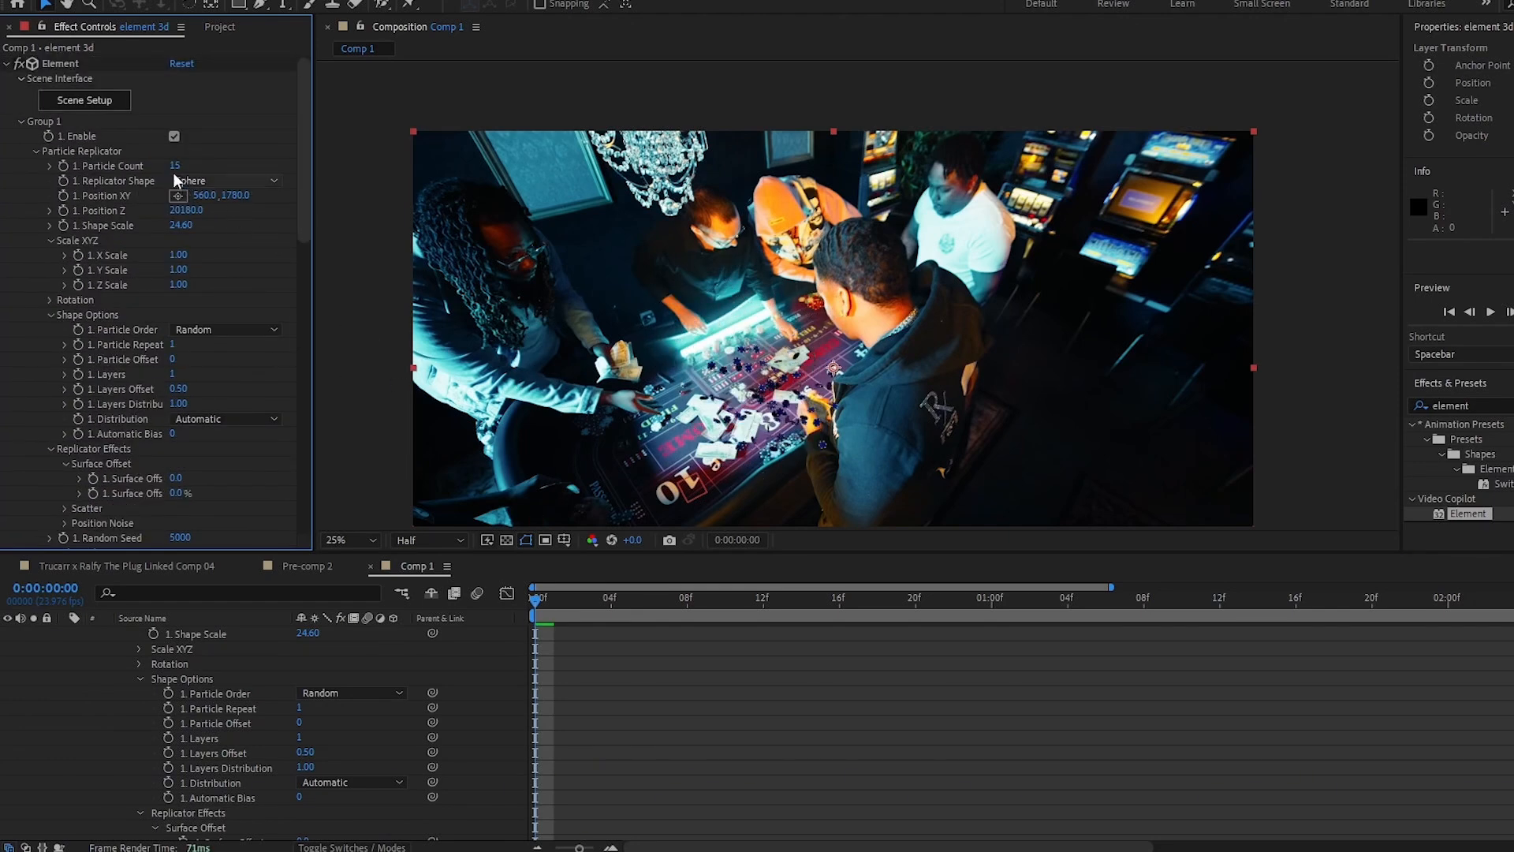
pyautogui.press('Return')
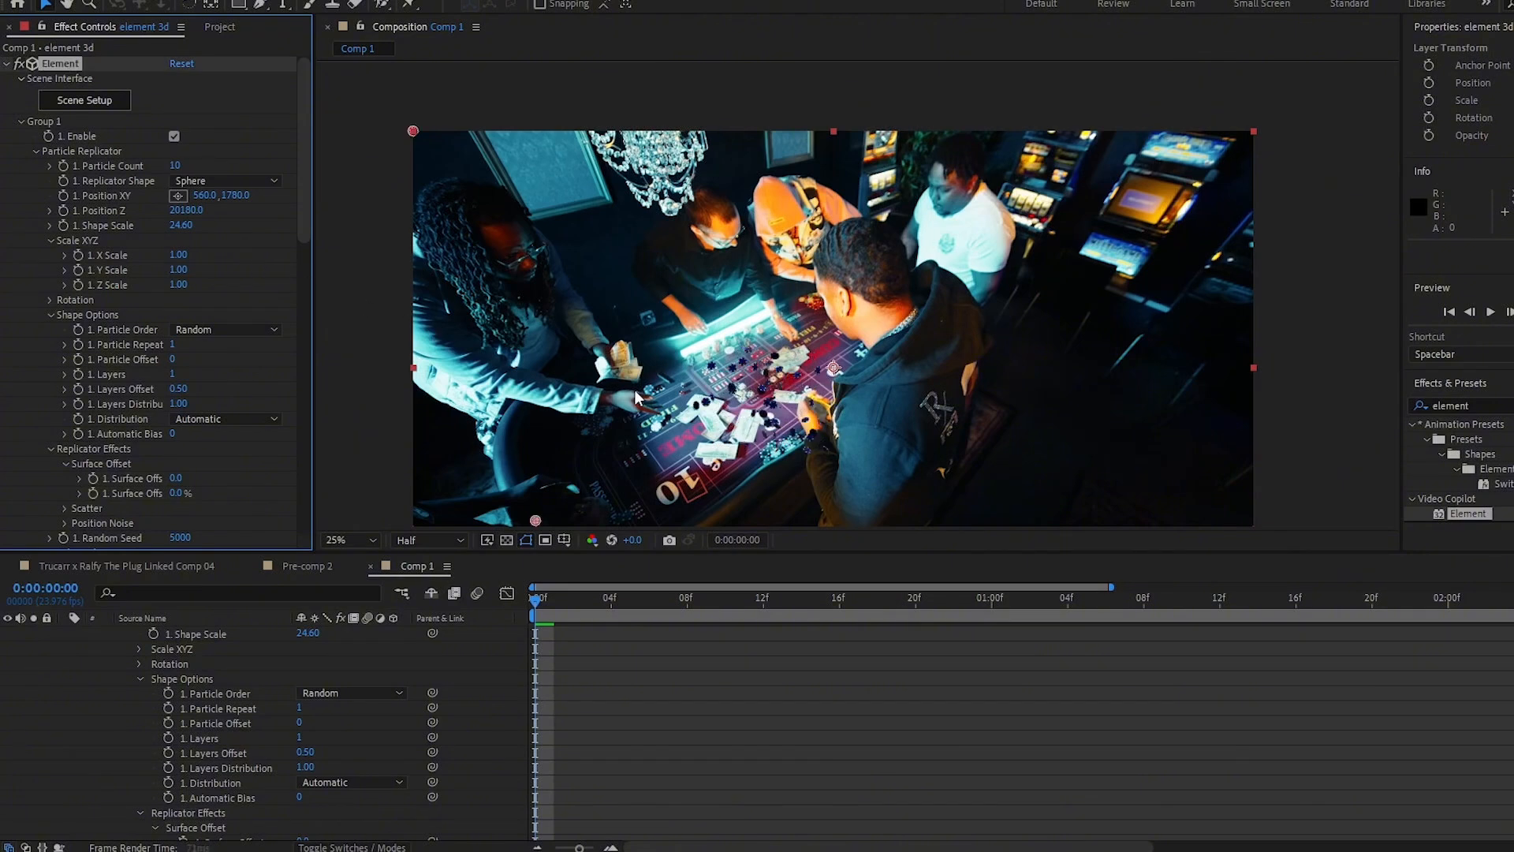
pyautogui.moveTo(204, 197); pyautogui.dragTo(189, 197)
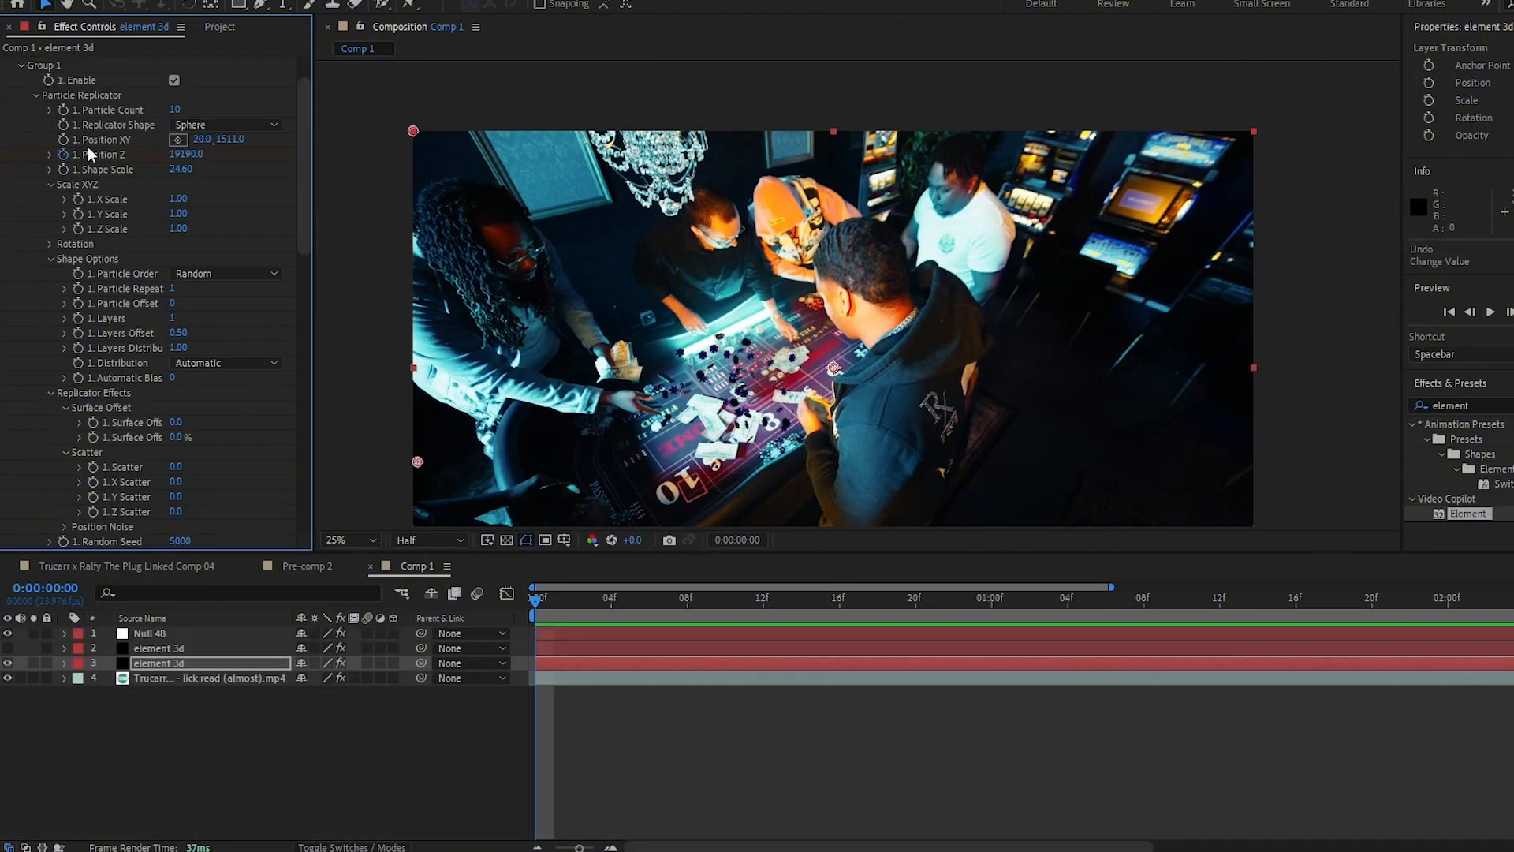
# - Parent the selected element 3d layer to Null 48 and preview the tracked chips
pyautogui.click(547, 664)
pyautogui.press('u')
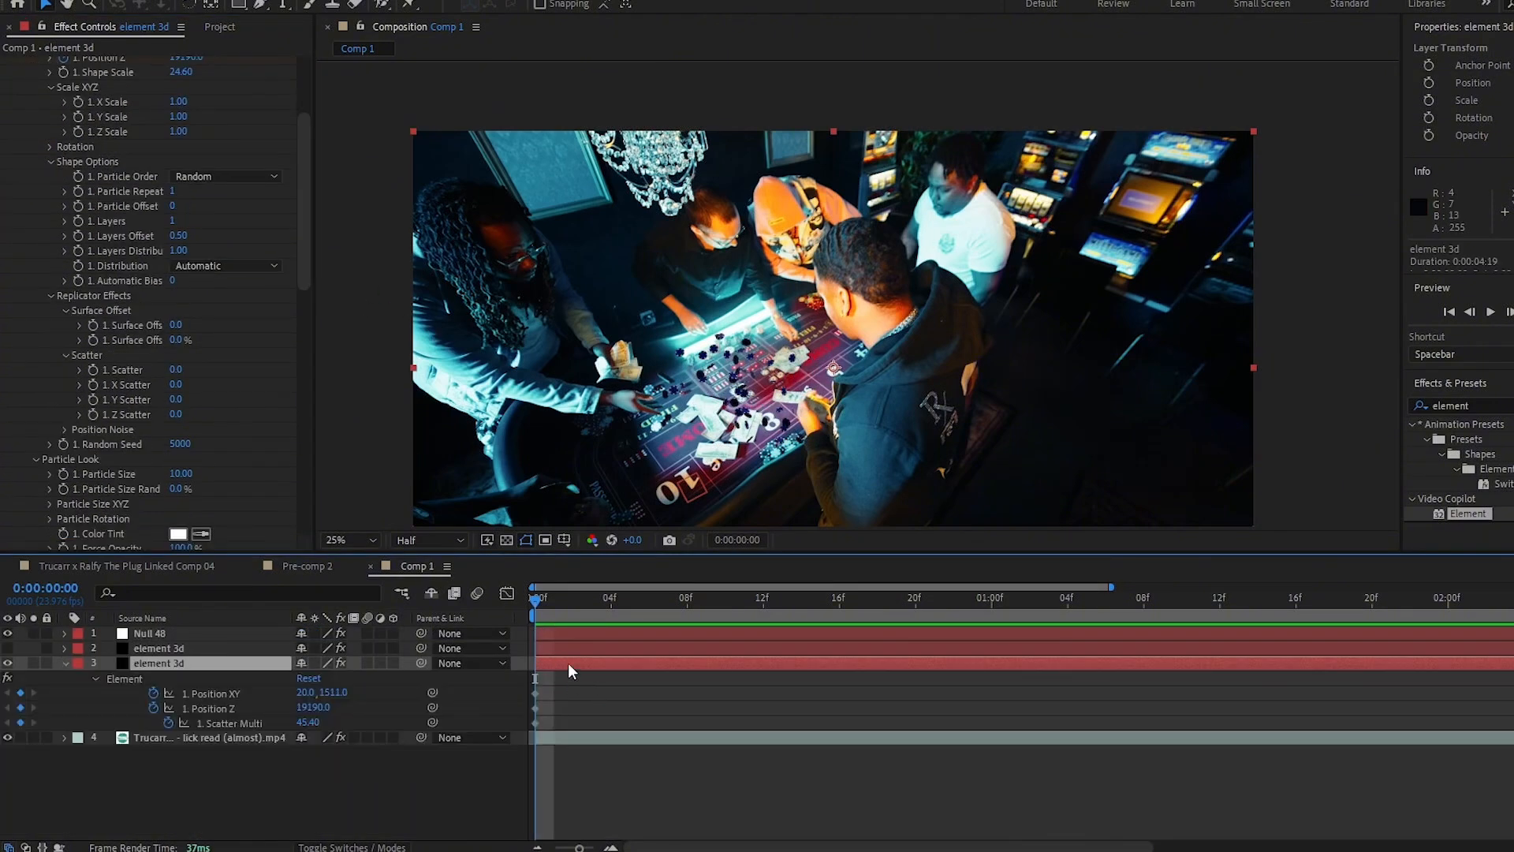
pyautogui.moveTo(566, 726); pyautogui.dragTo(521, 689)
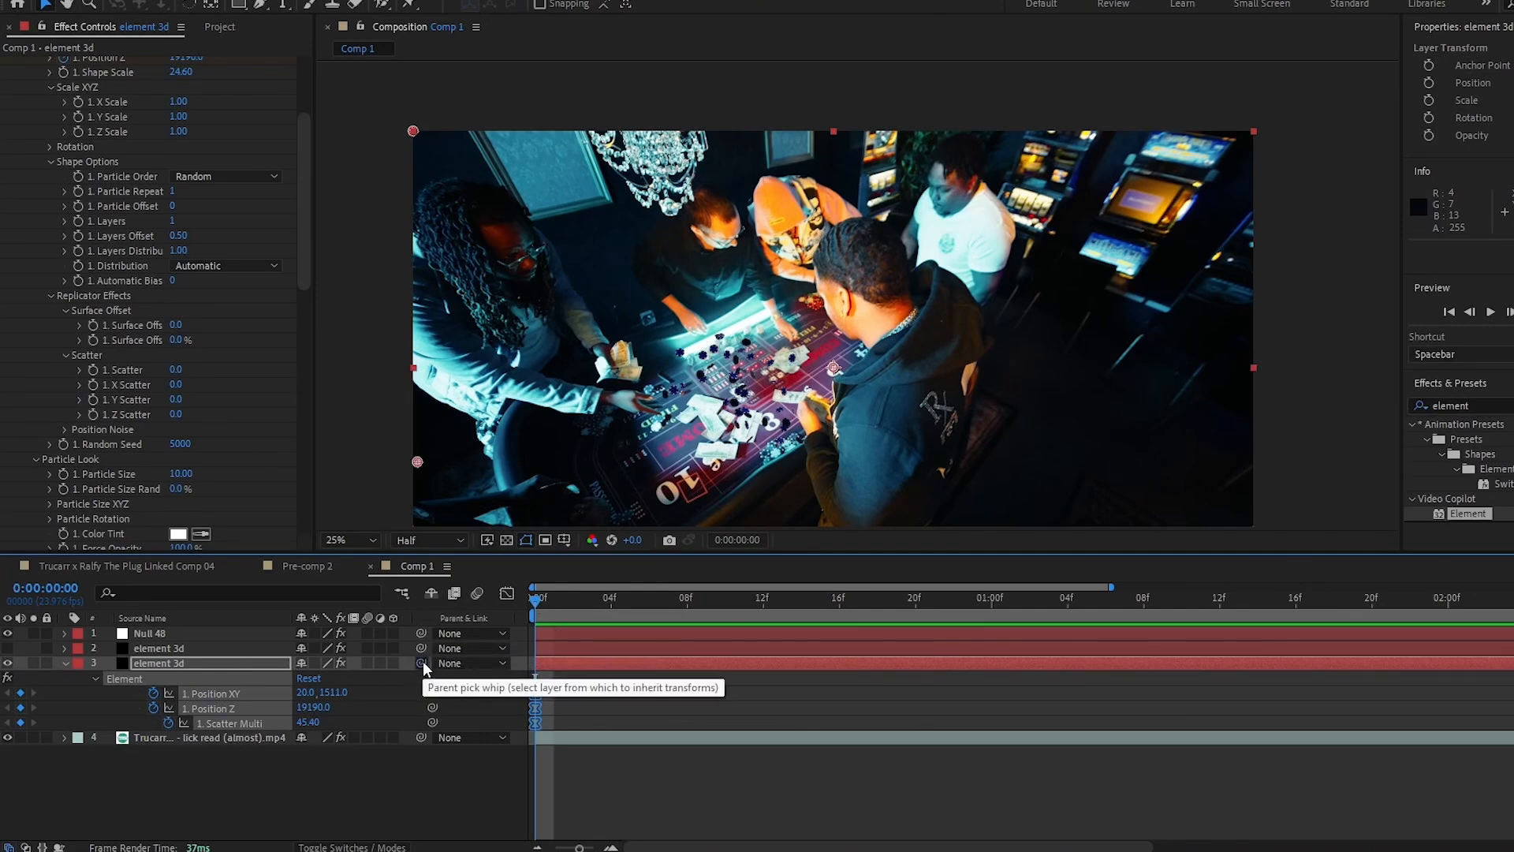
pyautogui.moveTo(422, 662); pyautogui.dragTo(207, 633)
pyautogui.press('space')
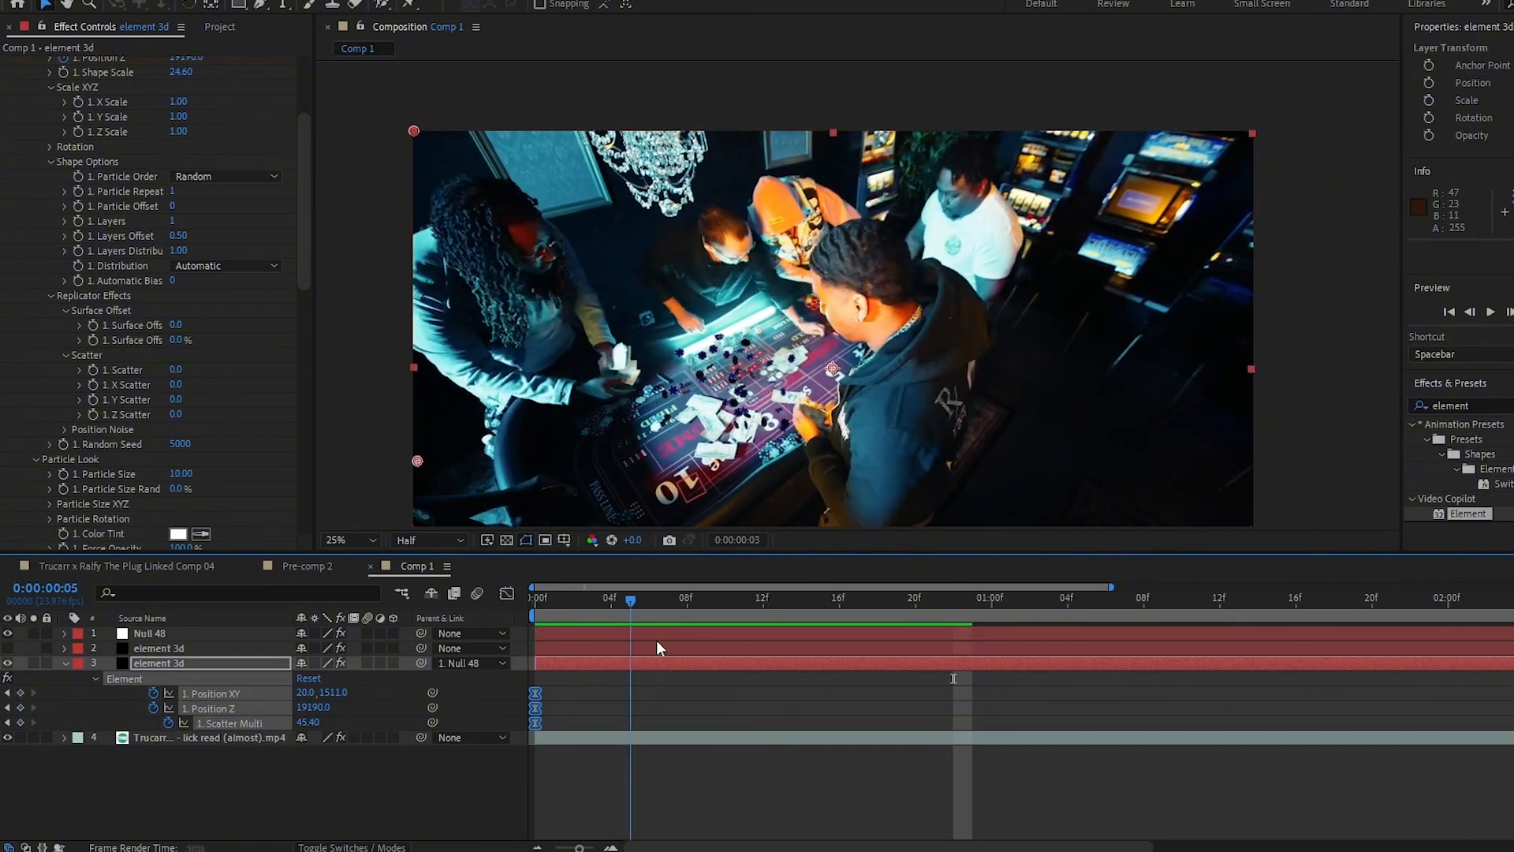
# - Try a Z Rotation of 41°, undo it, and set a starting Z Rotation keyframe at 0°
pyautogui.scroll(5, 52, 306)
pyautogui.click(51, 300)
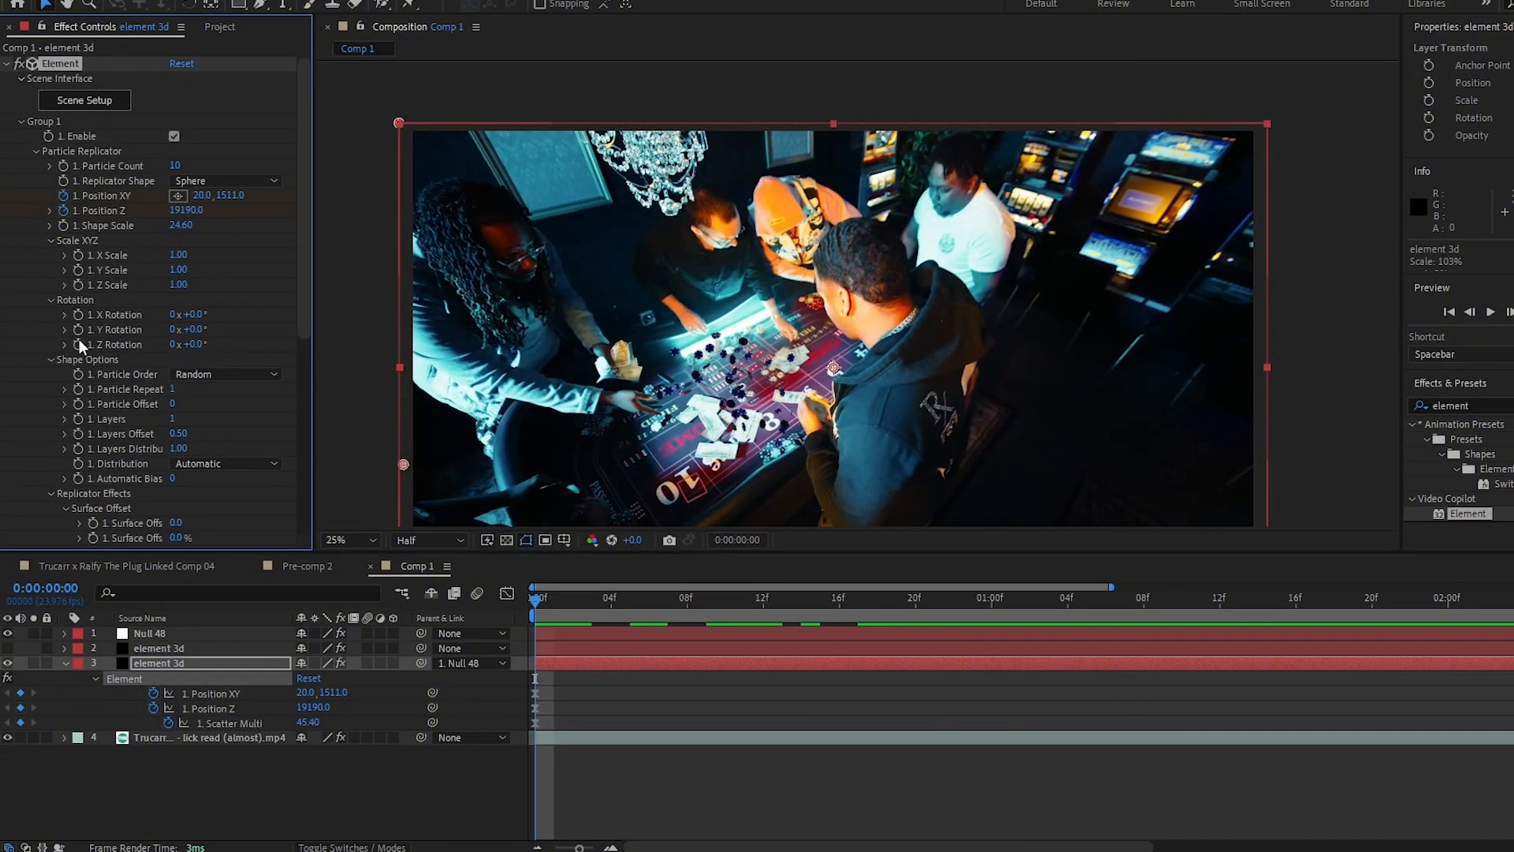
pyautogui.moveTo(200, 350); pyautogui.dragTo(220, 359)
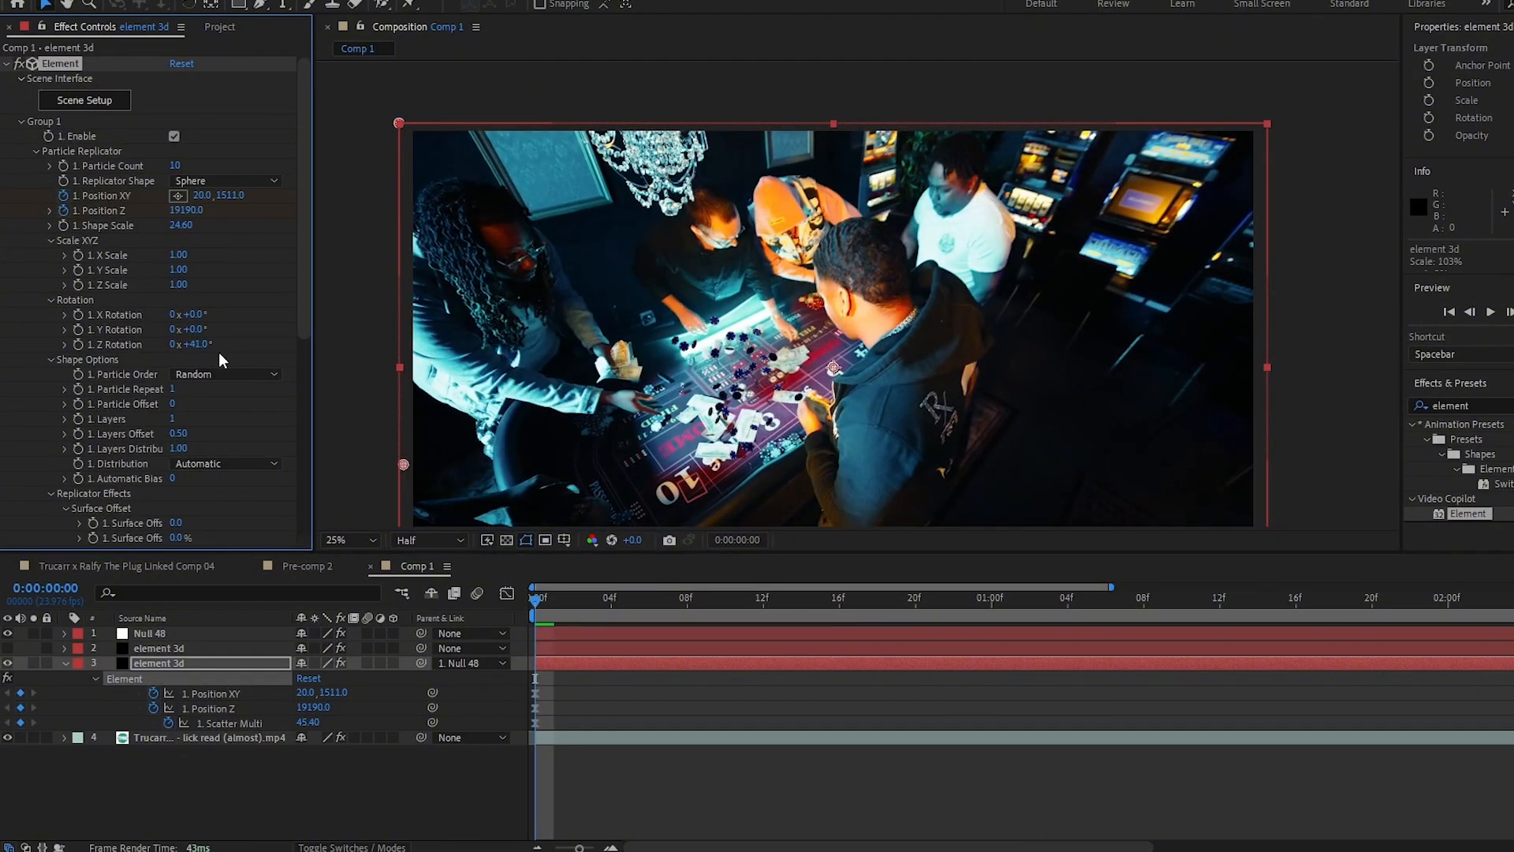
pyautogui.hotkey('ctrl', 'z')
pyautogui.click(77, 345)
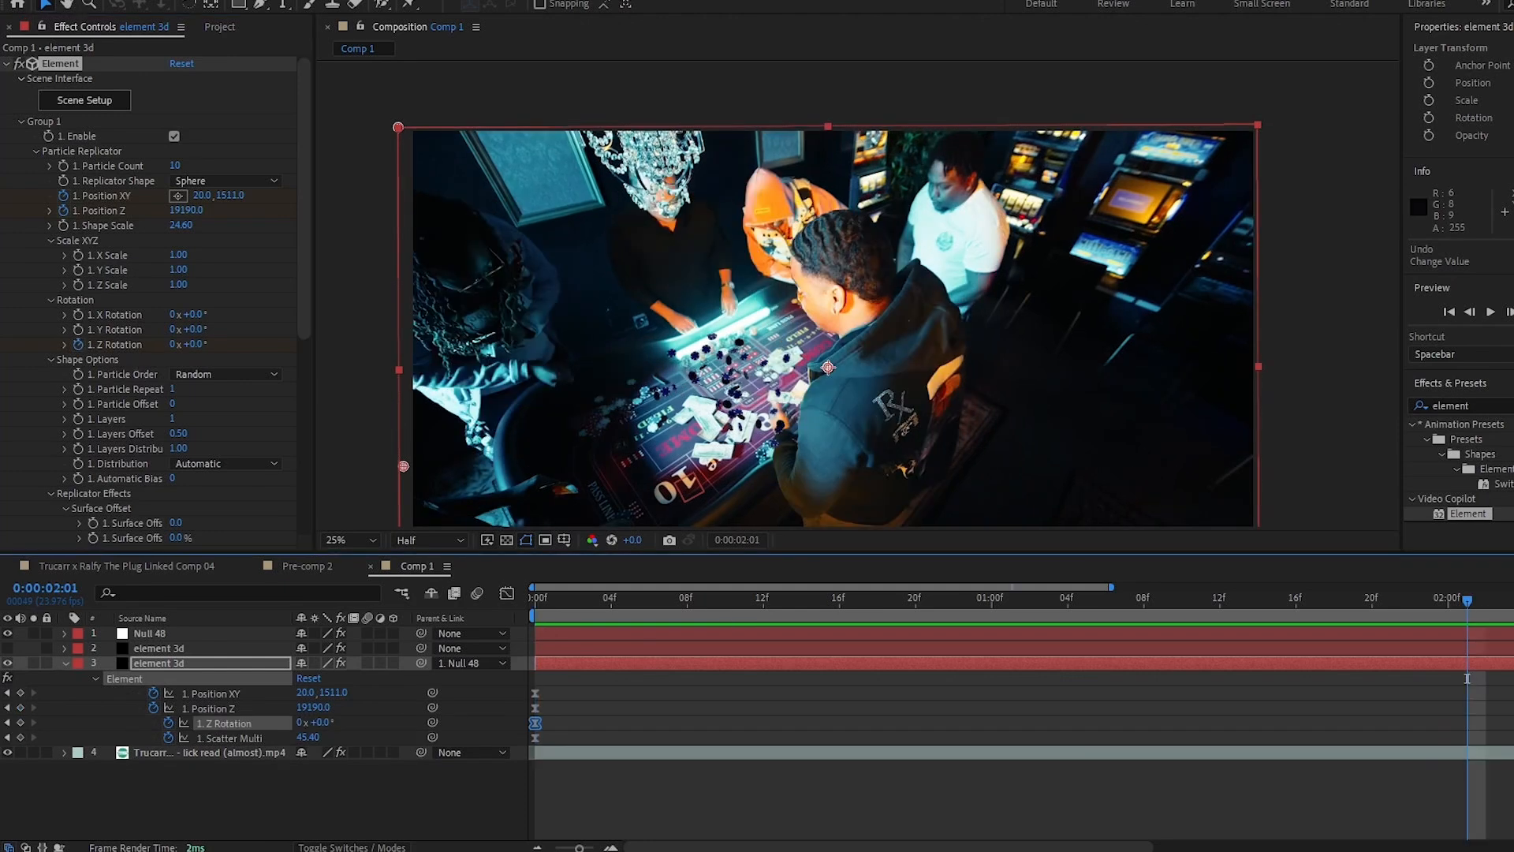
# - At 1:20, keyframe Position XY 2180, 1311, Position Z -710, Z Rotation 187° and Scatter Multi 88.40 so the chips fly out
pyautogui.moveTo(1468, 603); pyautogui.dragTo(1370, 605)
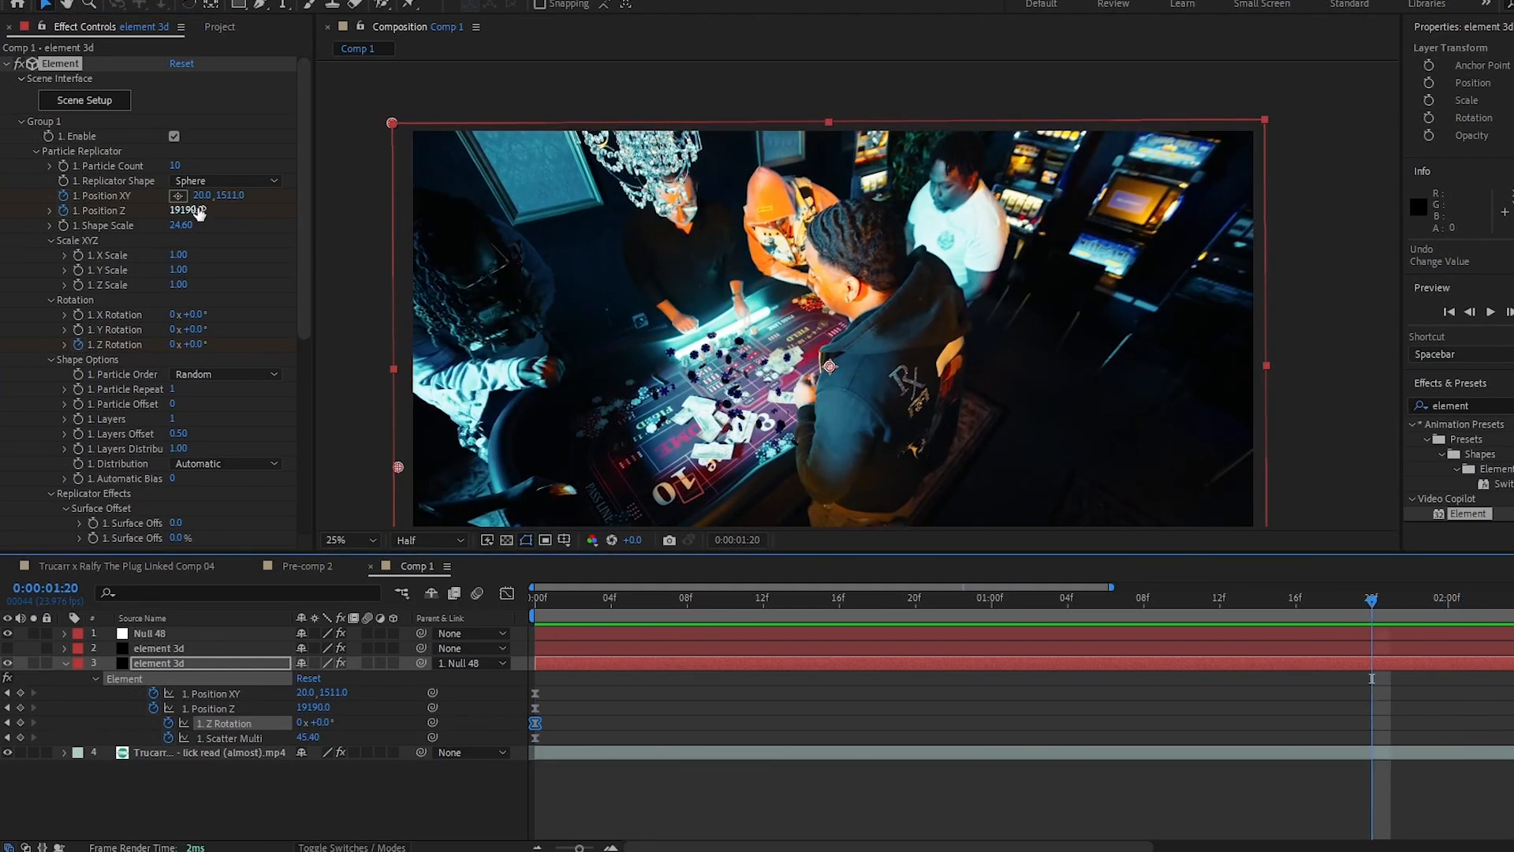
pyautogui.moveTo(199, 211); pyautogui.dragTo(102, 234)
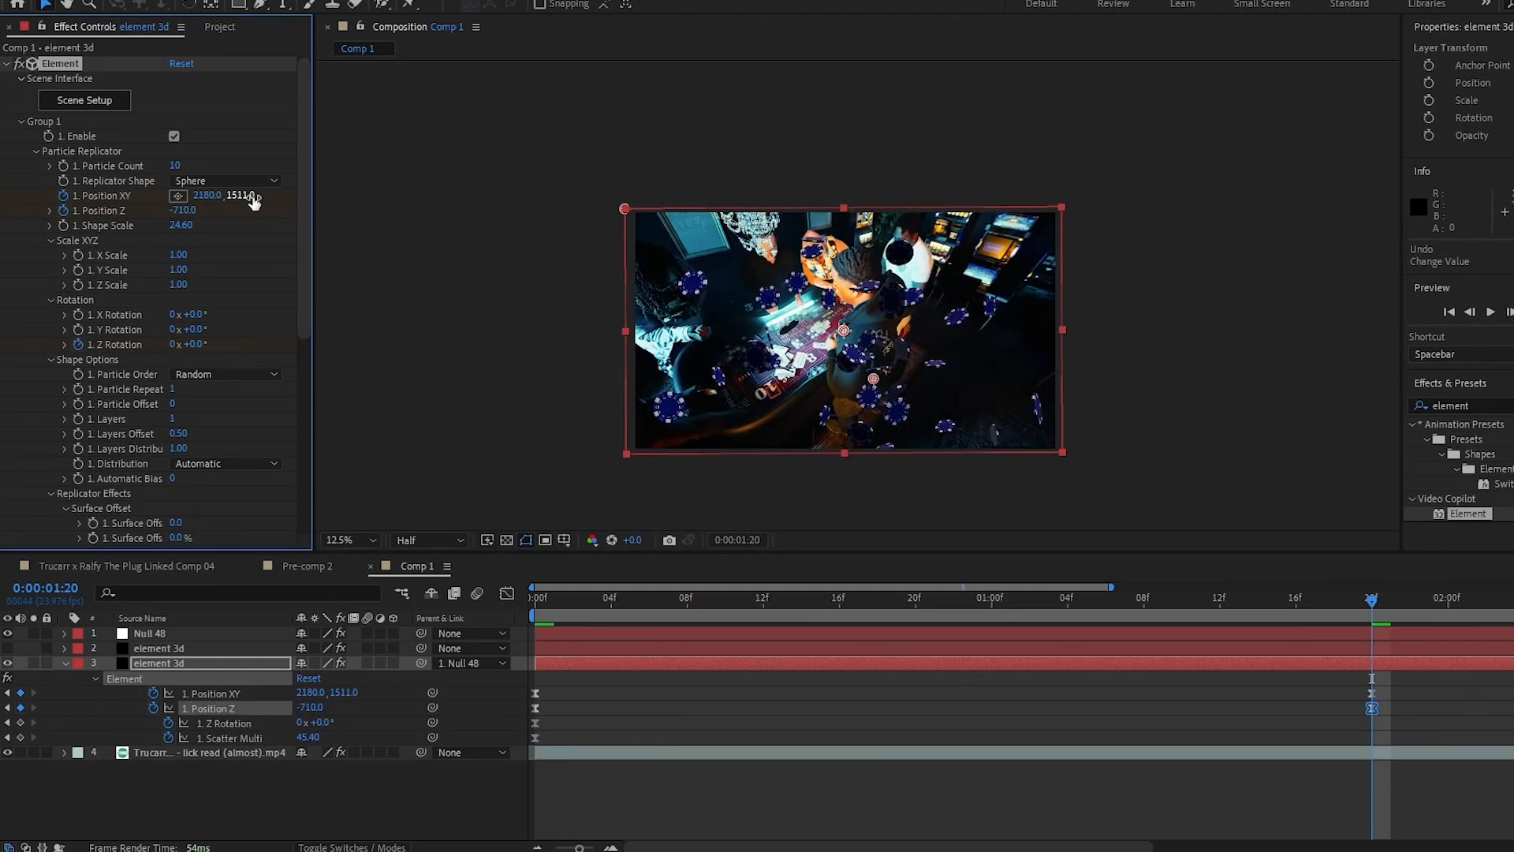
pyautogui.moveTo(245, 199); pyautogui.dragTo(229, 202)
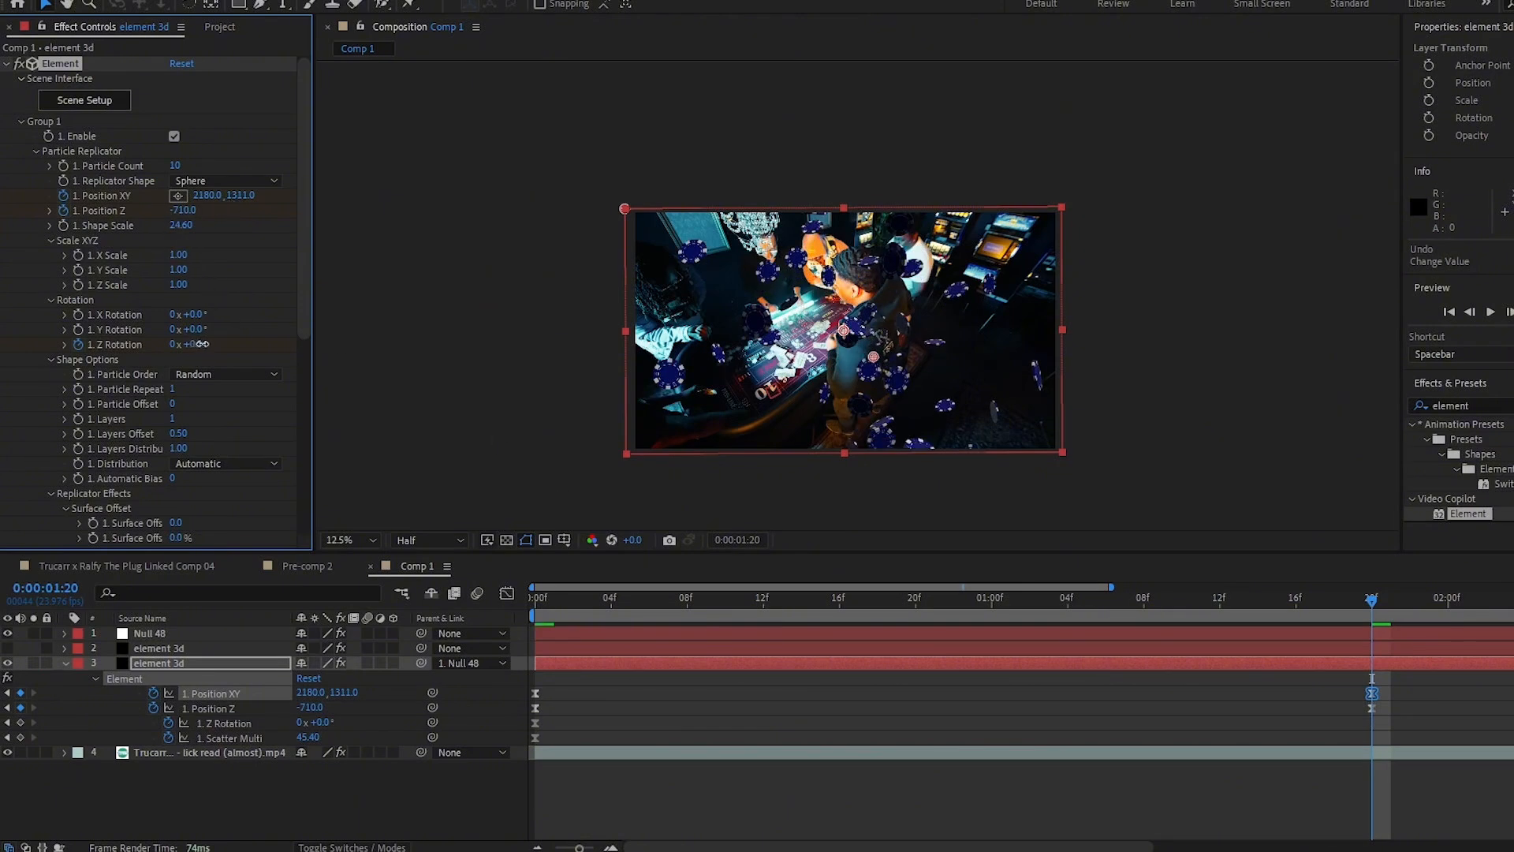
pyautogui.moveTo(203, 344); pyautogui.dragTo(275, 349)
pyautogui.scroll(-3, 275, 349)
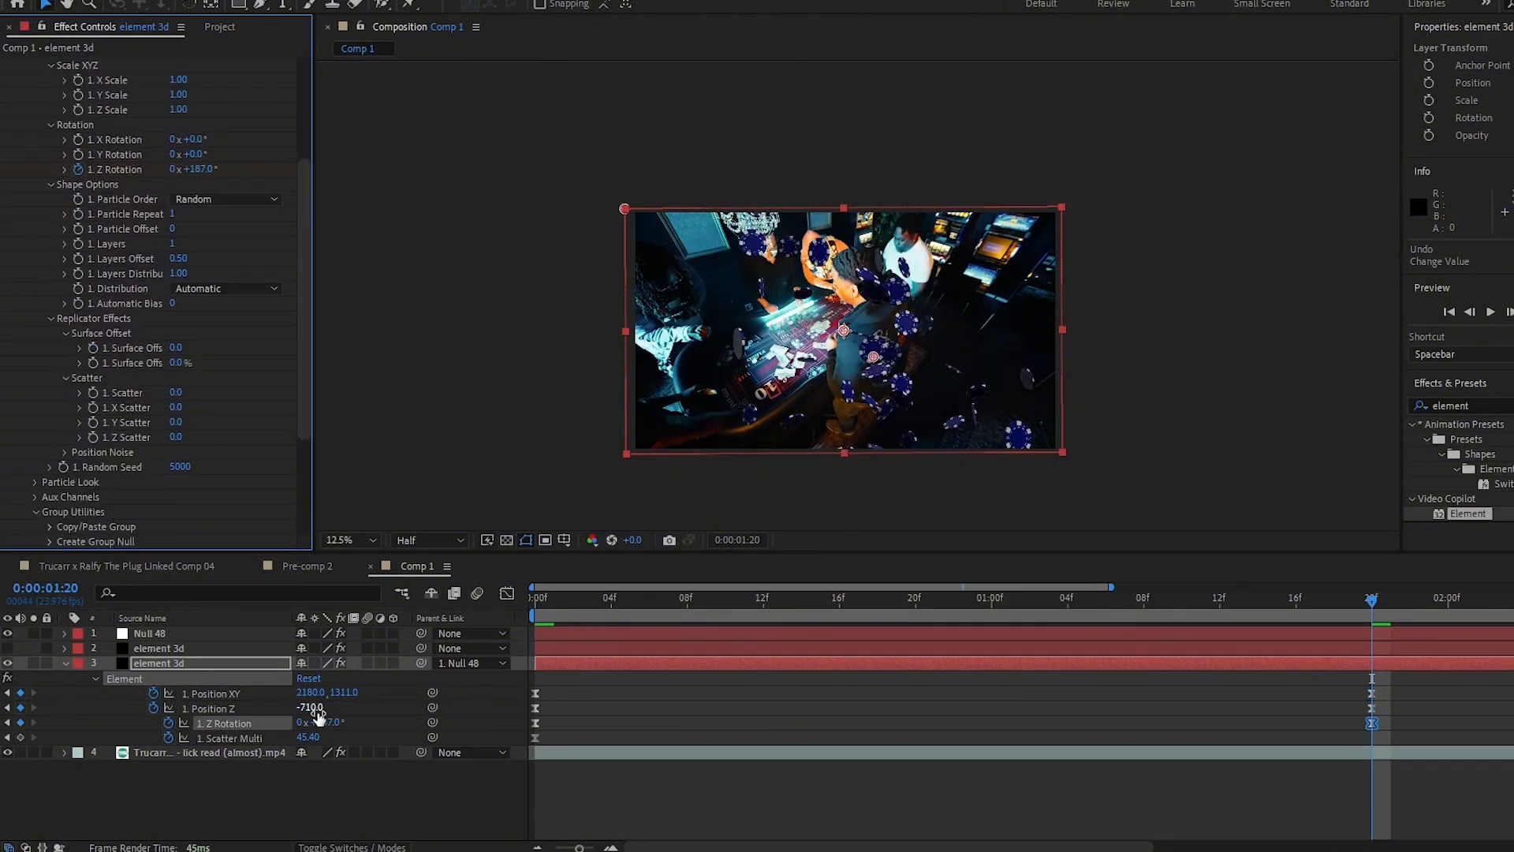
pyautogui.moveTo(310, 736); pyautogui.dragTo(373, 723)
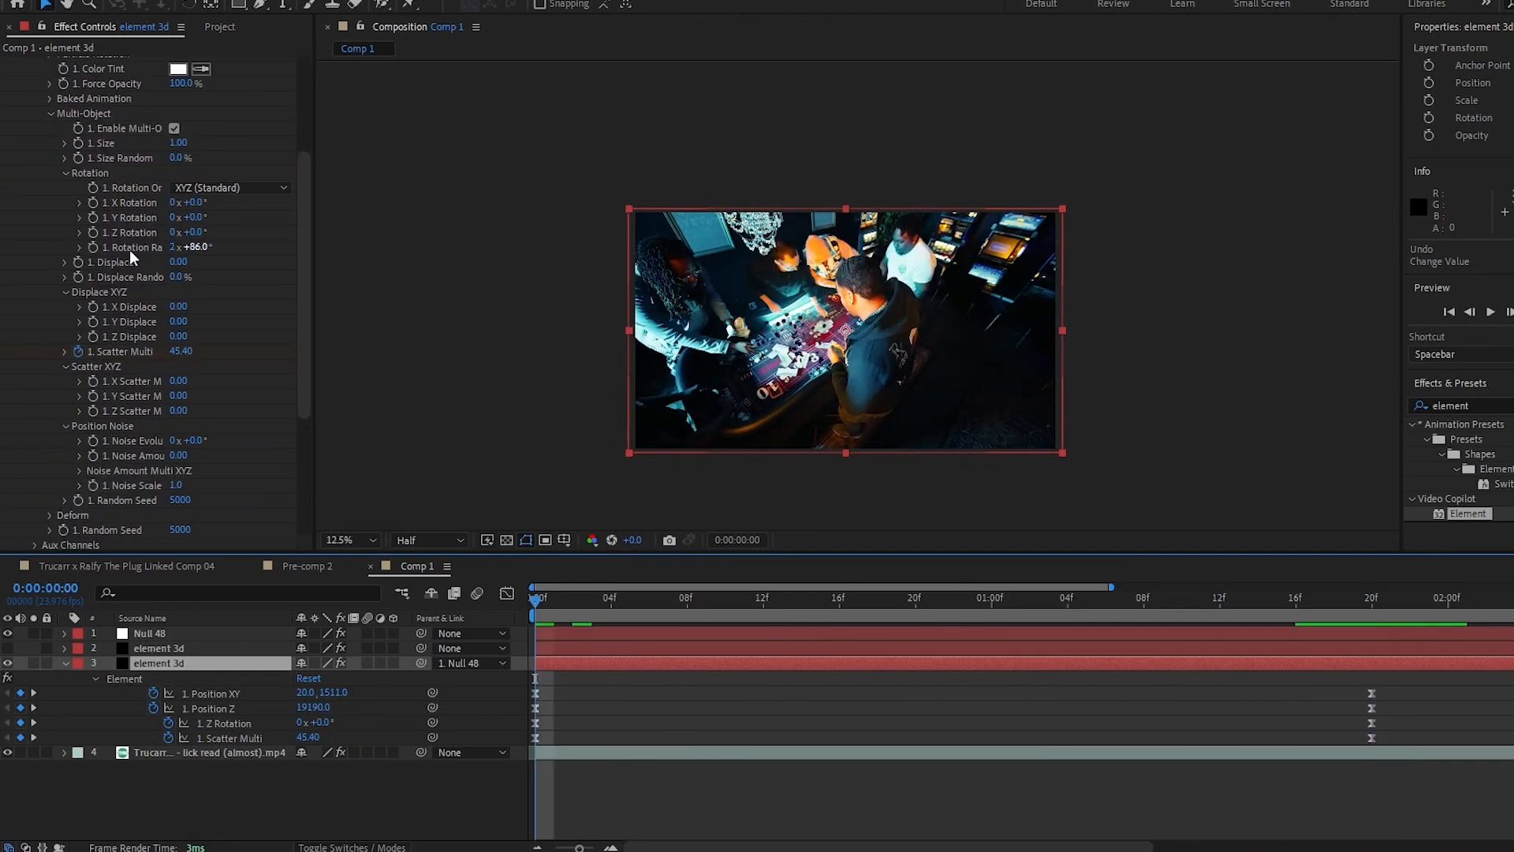
# - Add a starting keyframe to the Multi-Object Rotation Random and preview the chip animation
pyautogui.click(91, 247)
pyautogui.moveTo(675, 604); pyautogui.dragTo(1367, 695)
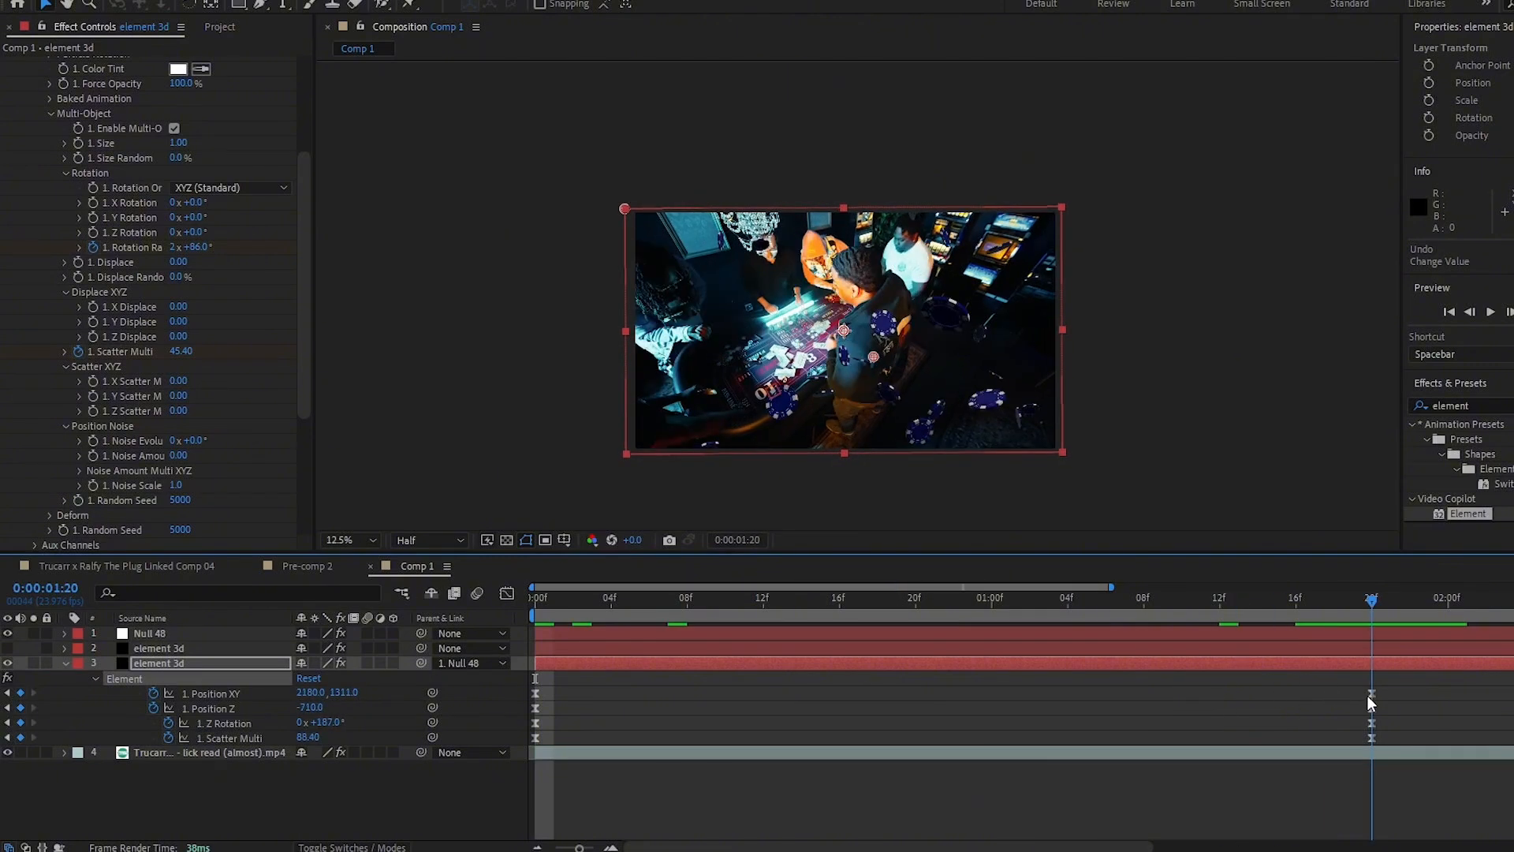
pyautogui.press('u')
pyautogui.press('u')
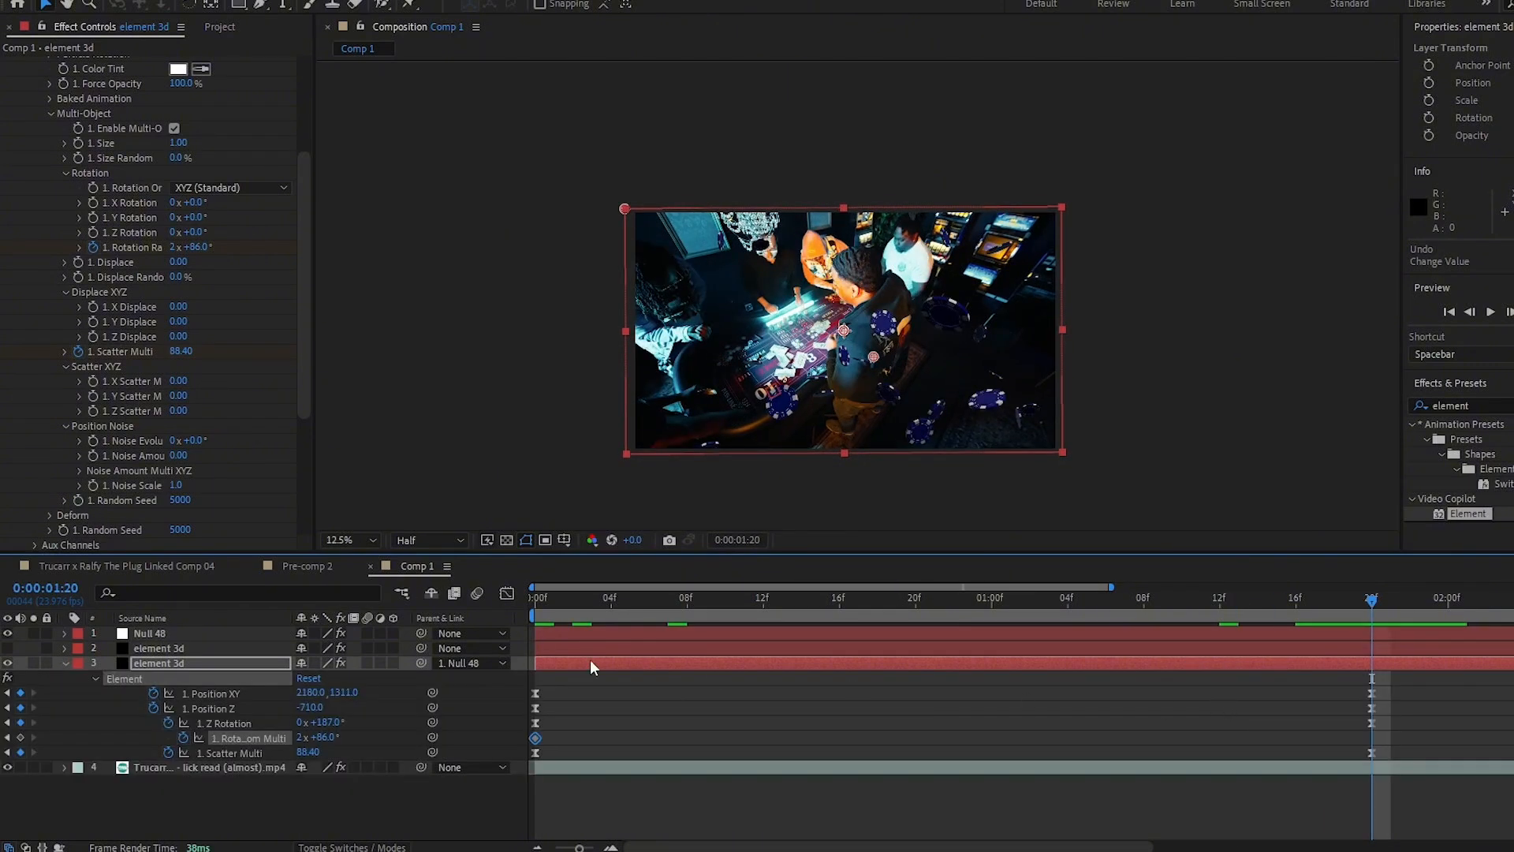
pyautogui.press('space')
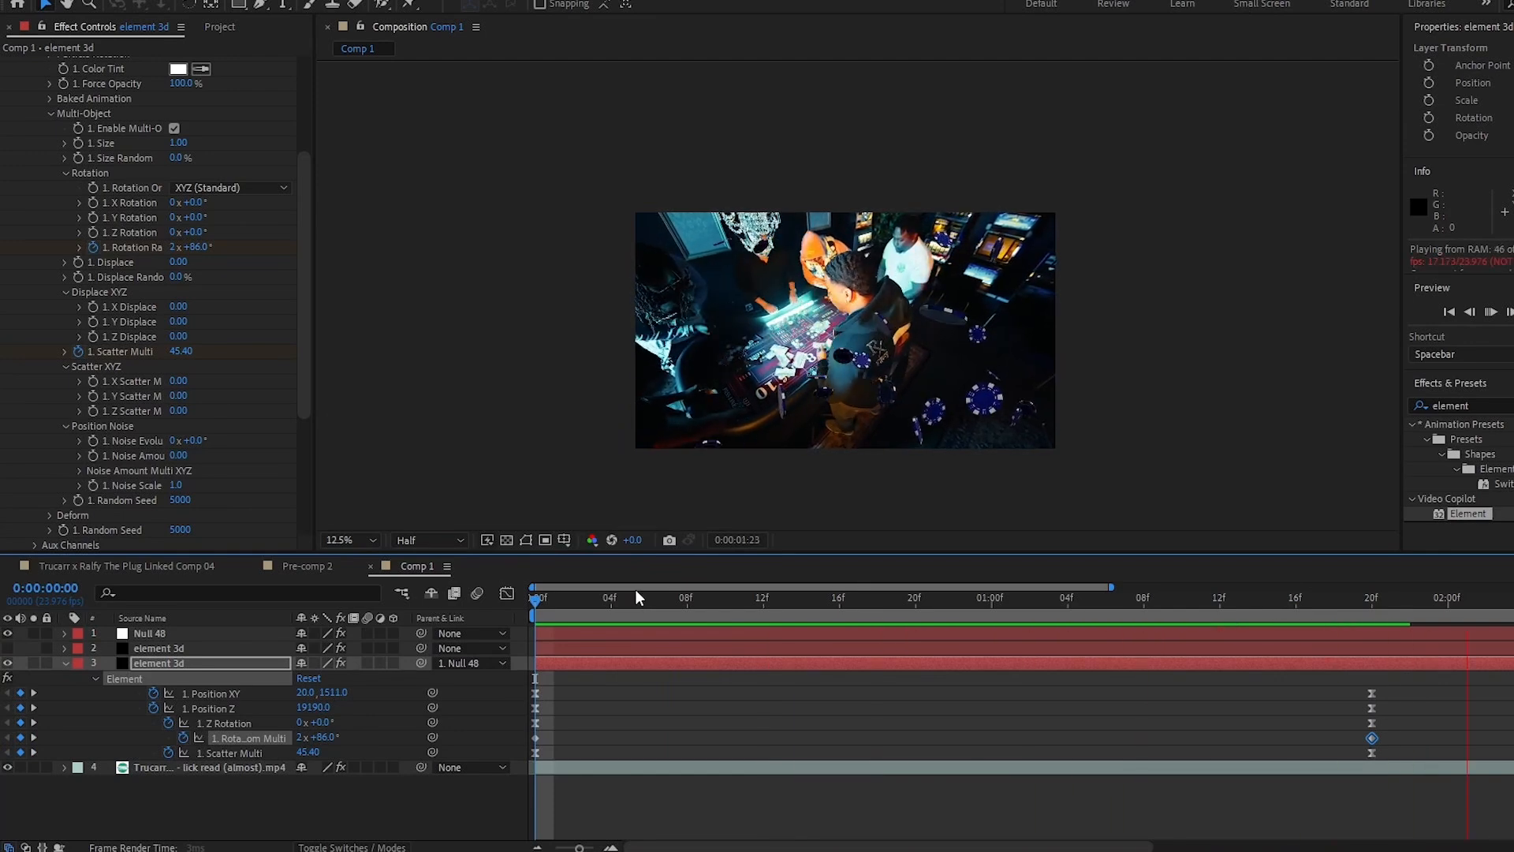
pyautogui.press('space')
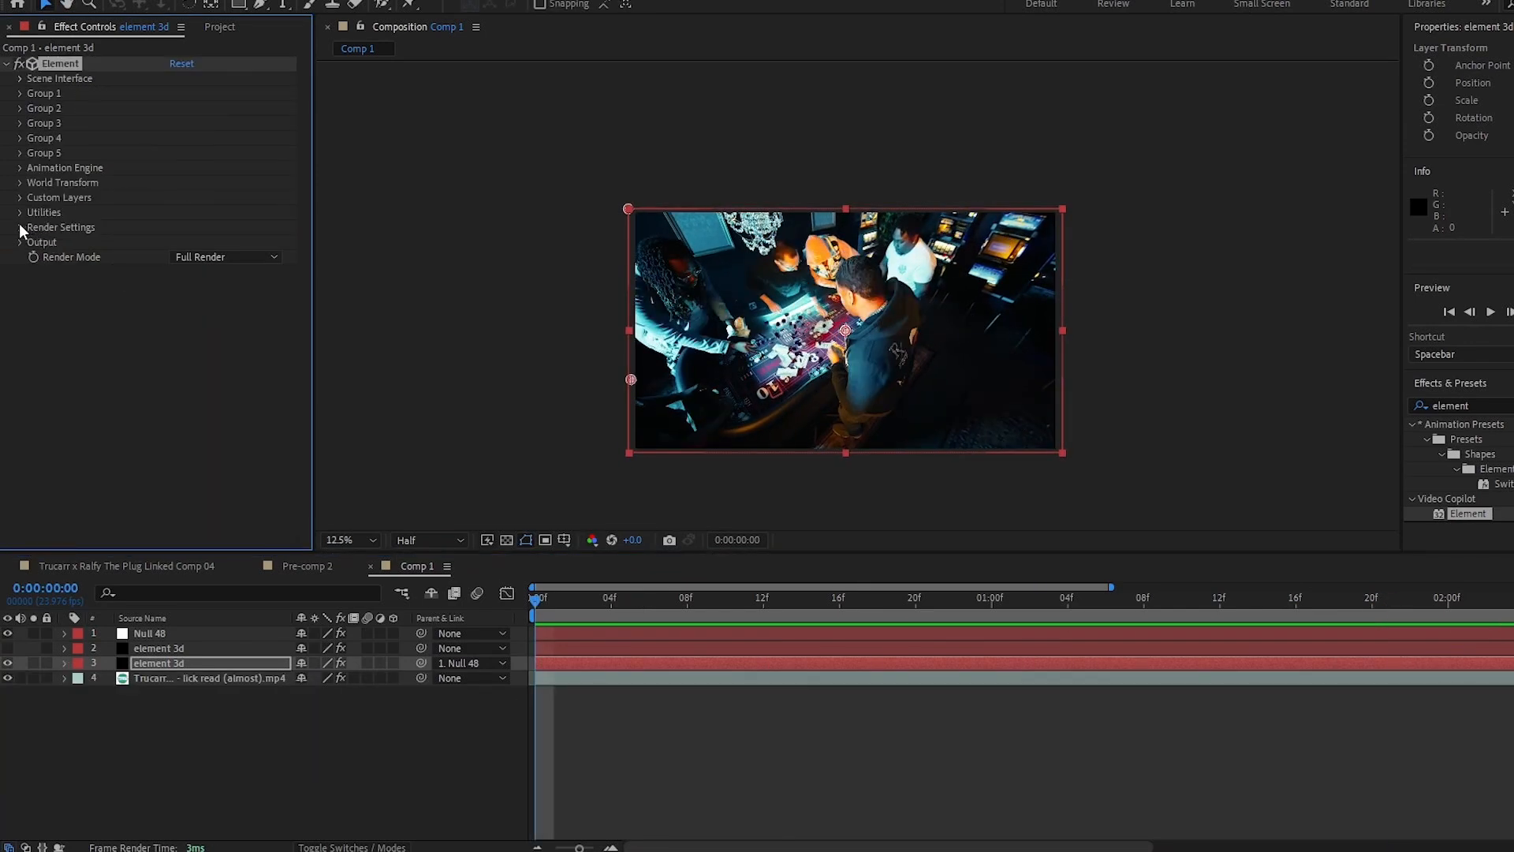
# - Enable ambient occlusion in Element's Render Settings and switch the AO mode to Ray-Traced
pyautogui.click(21, 228)
pyautogui.click(34, 303)
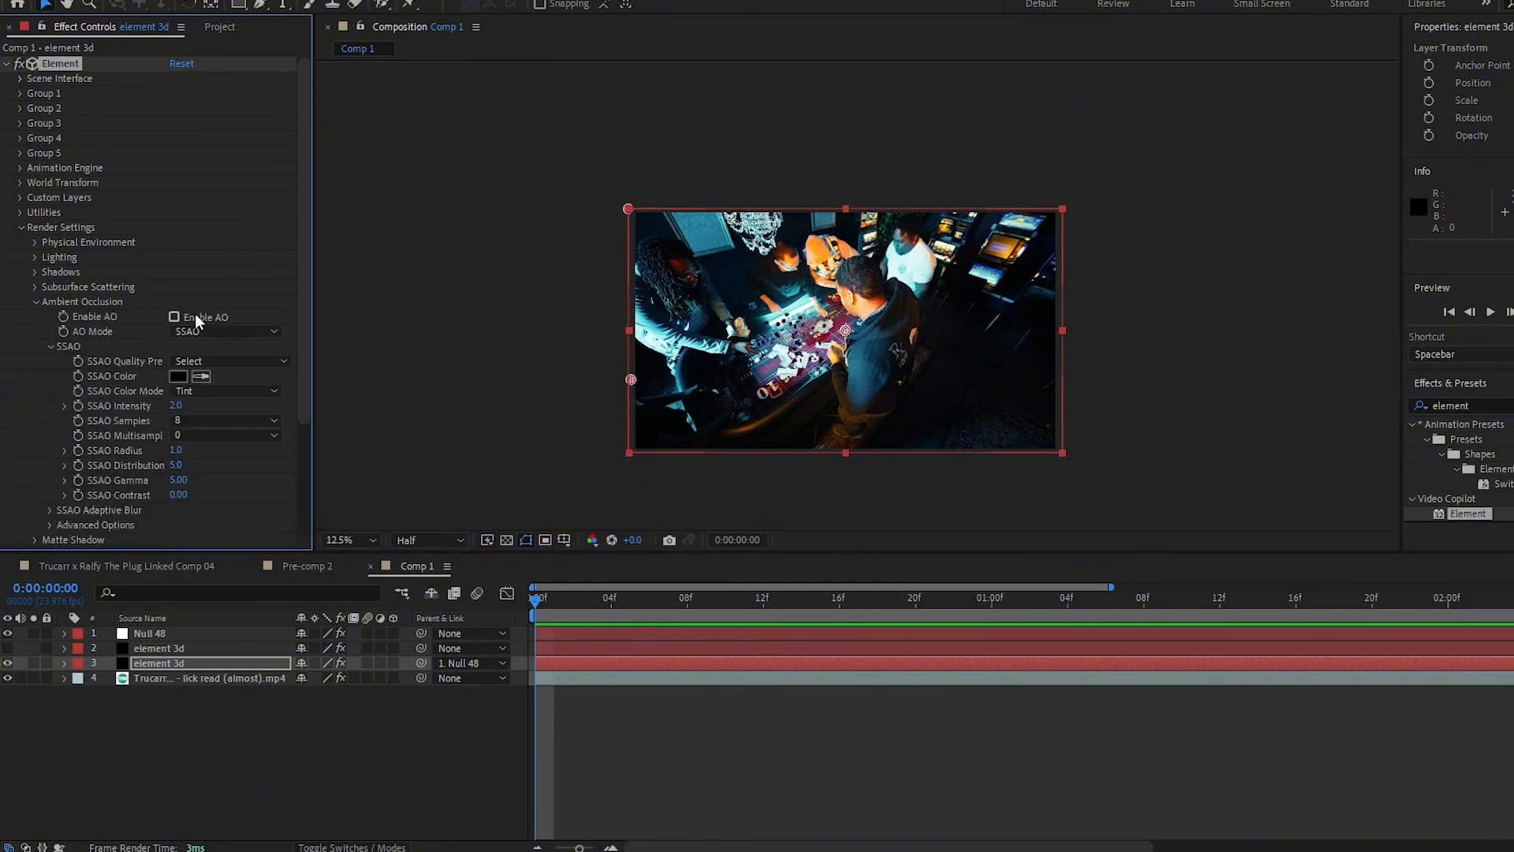
pyautogui.click(196, 334)
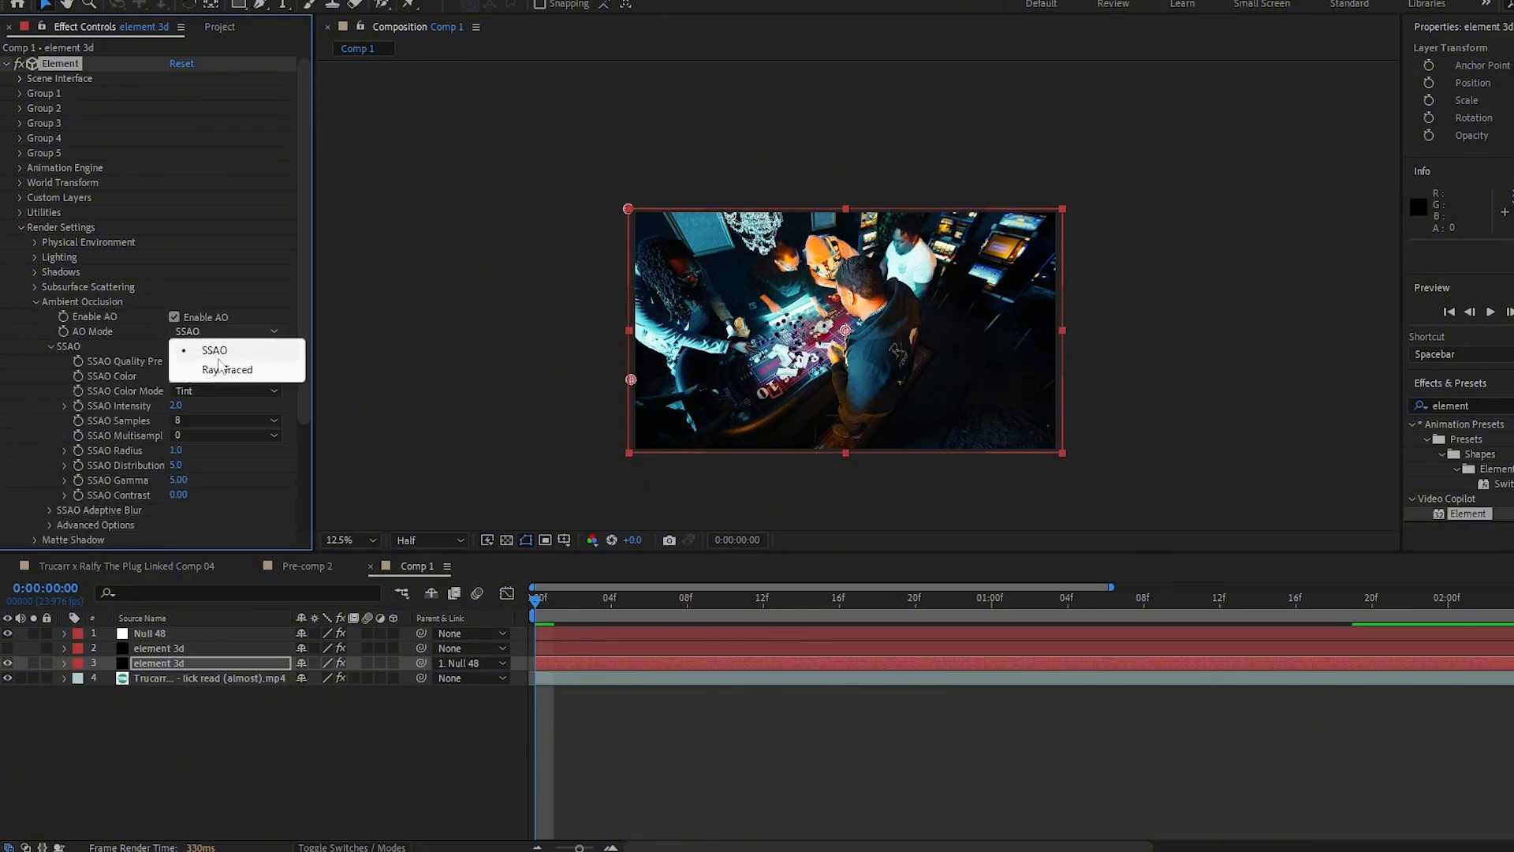
pyautogui.click(213, 368)
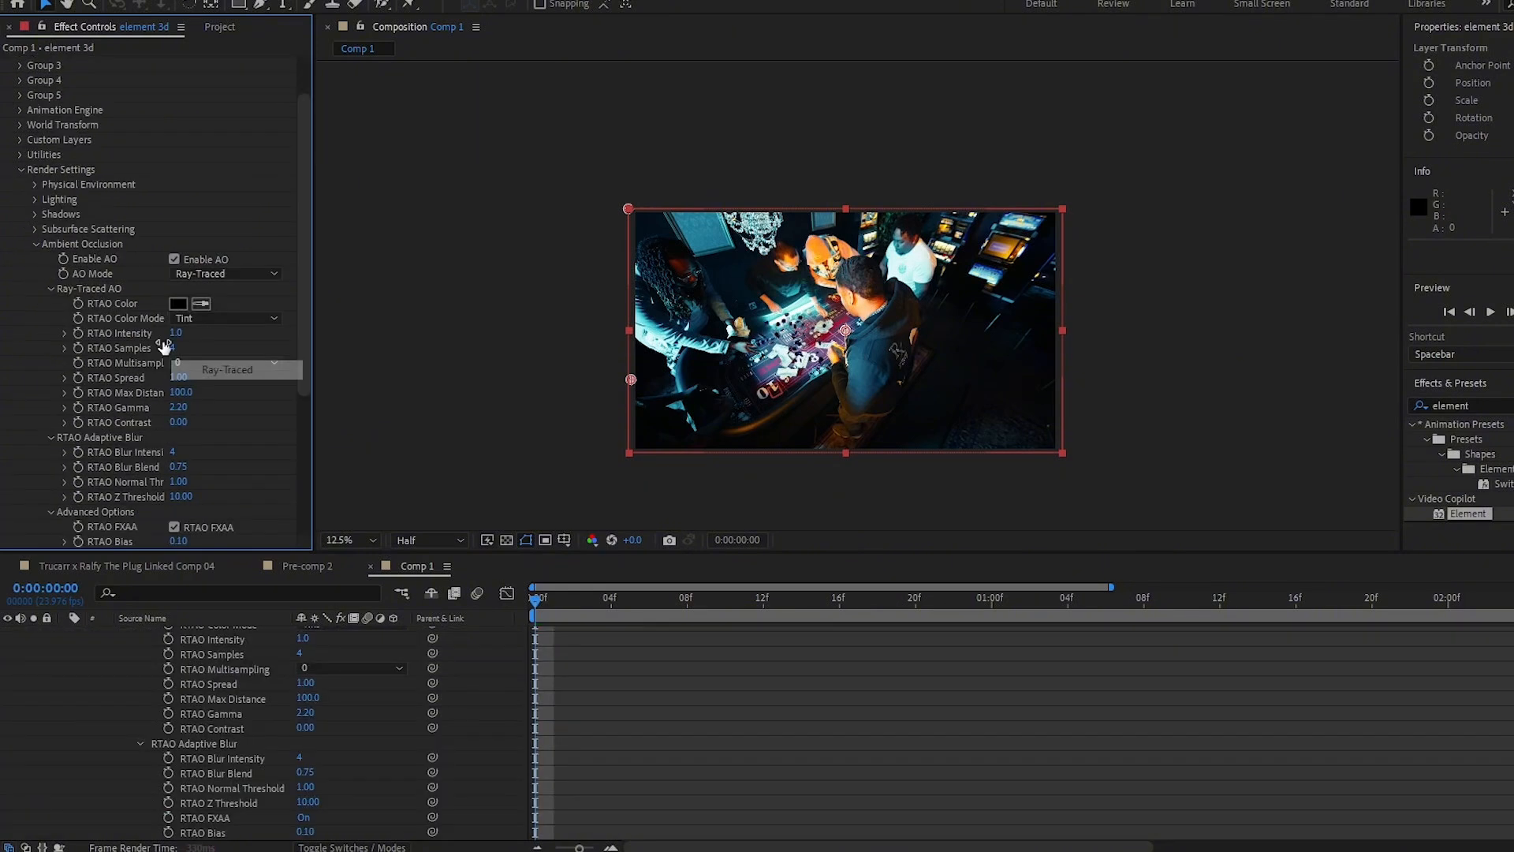
# - Enable shadows in Render Settings and set the shadow mode to Ray-Traced
pyautogui.click(35, 216)
pyautogui.click(174, 229)
pyautogui.click(194, 244)
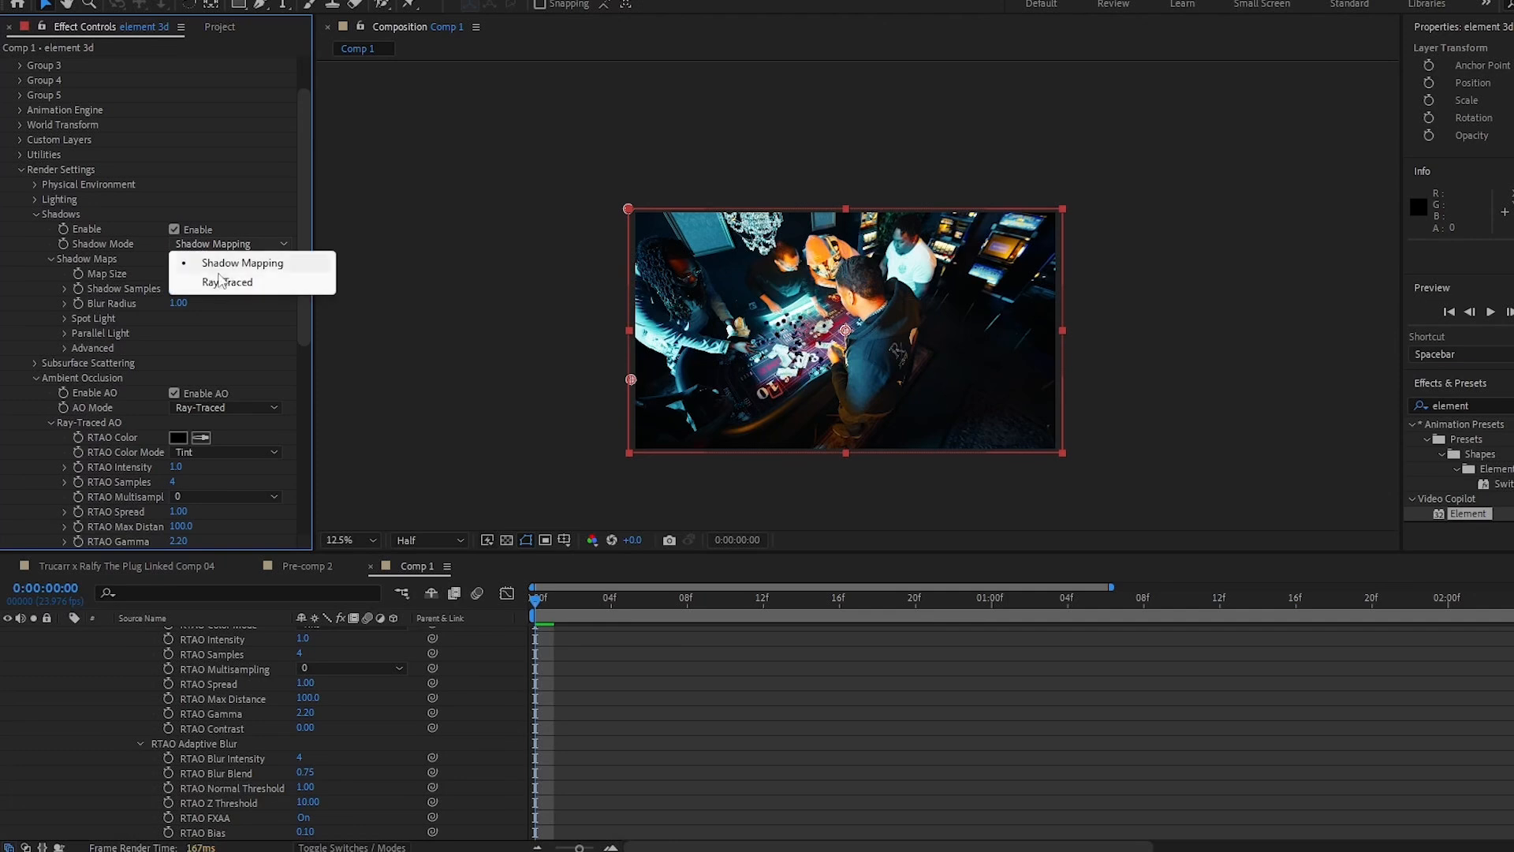
pyautogui.click(229, 280)
pyautogui.click(35, 215)
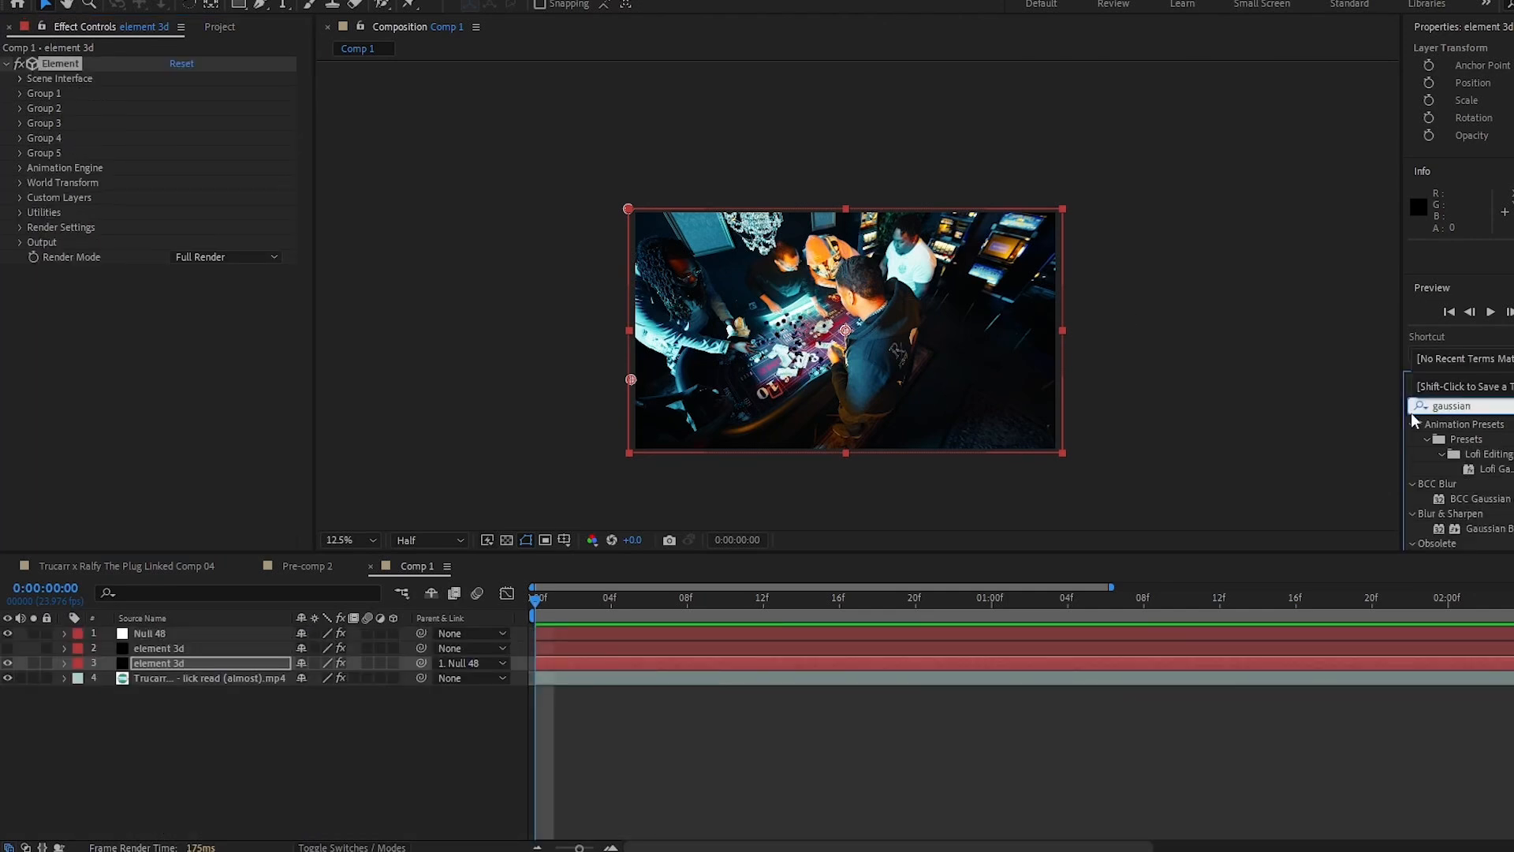
# - Apply Gaussian Blur to the chip layer, keyframe Blurriness from 6.9 to 3.0, and preview the result
pyautogui.scroll(-1, 1459, 458)
pyautogui.moveTo(1508, 502); pyautogui.dragTo(253, 666)
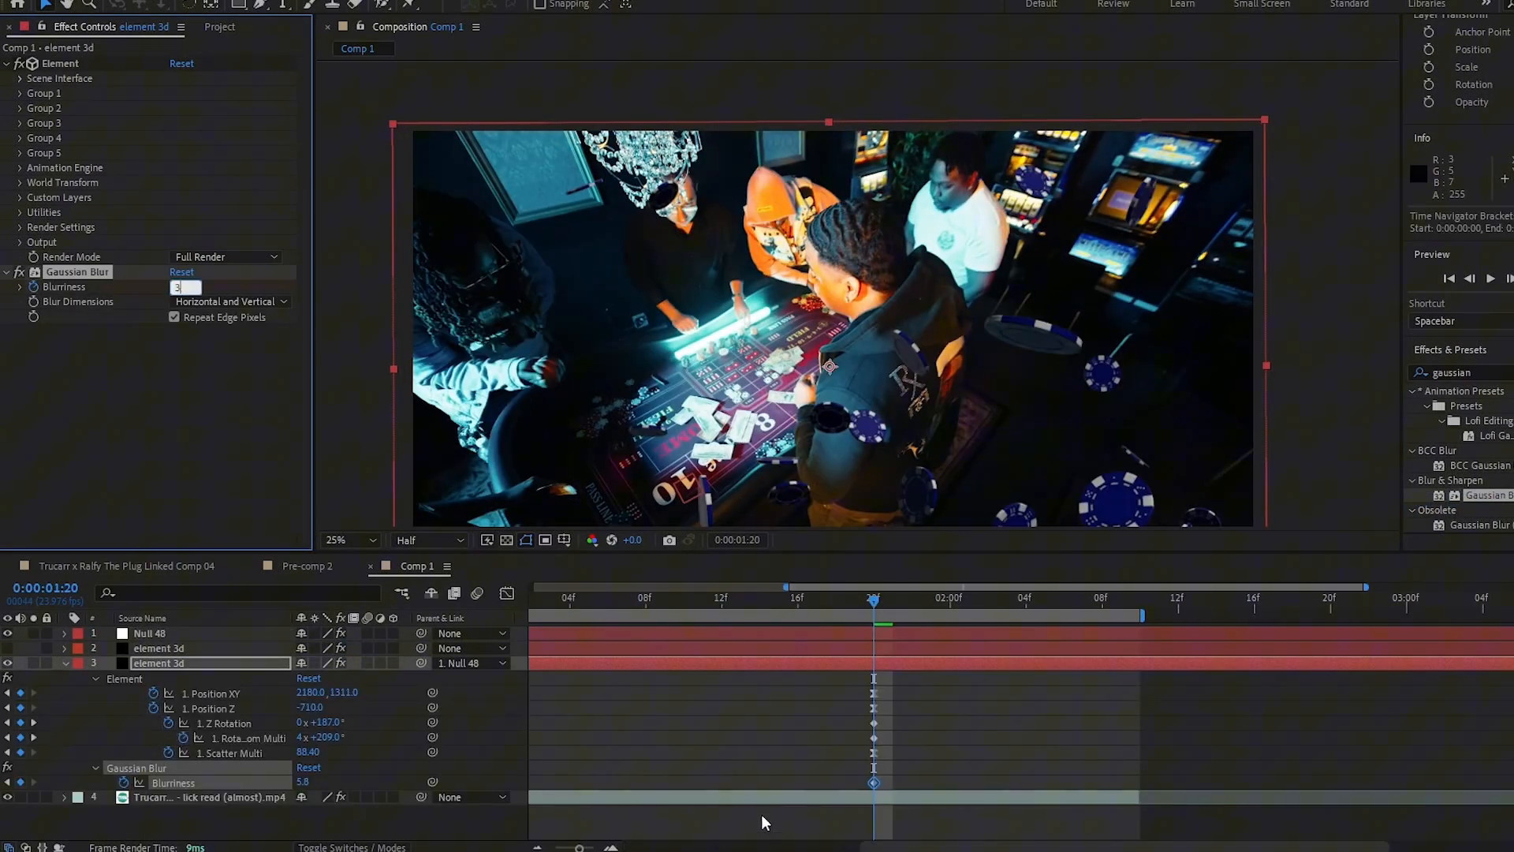
pyautogui.click(454, 786)
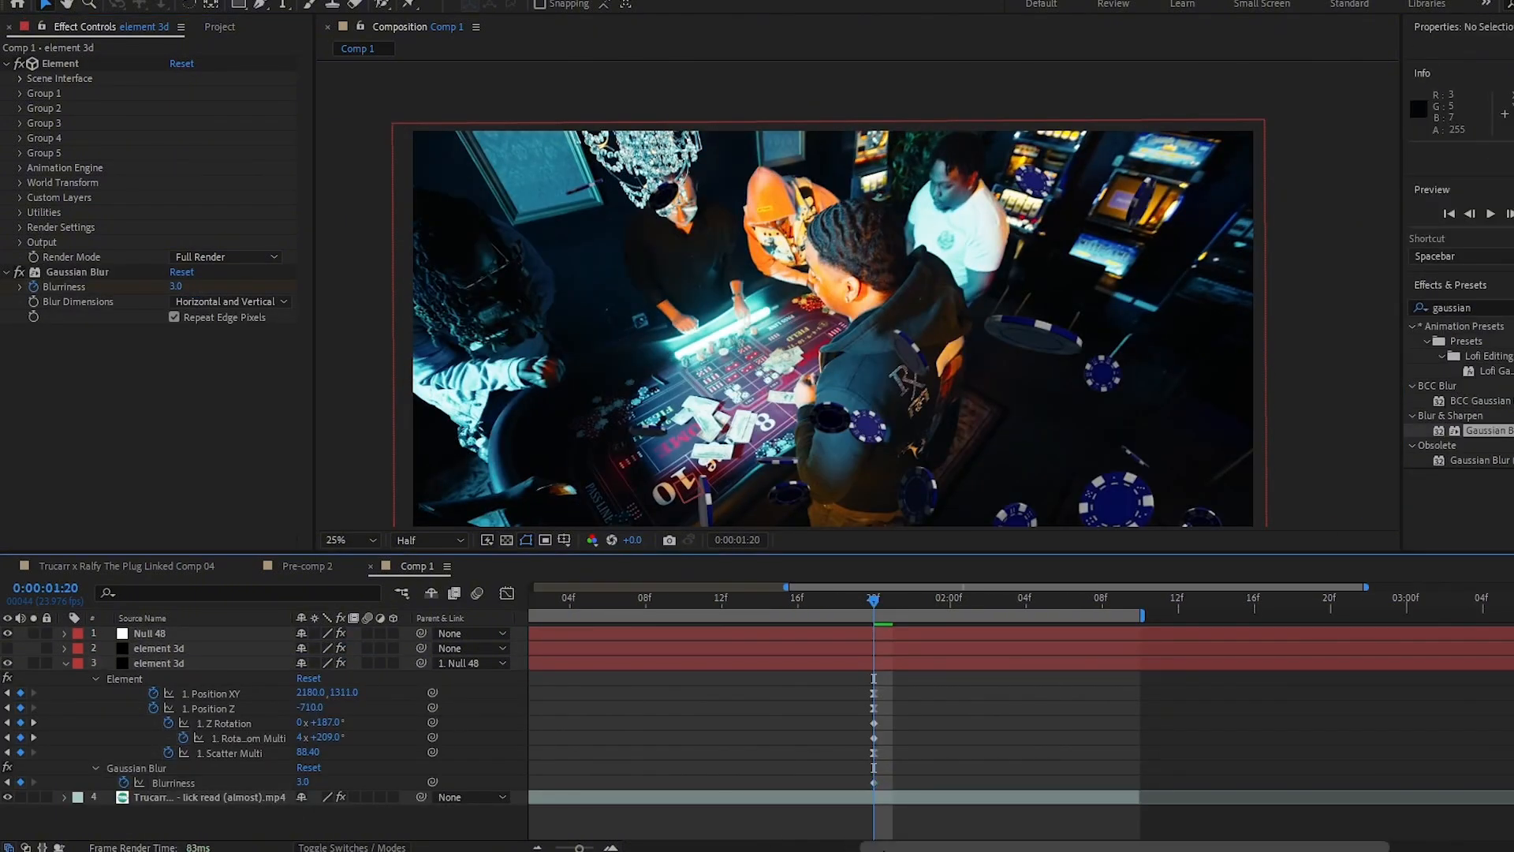
pyautogui.press('k')
pyautogui.press('Home')
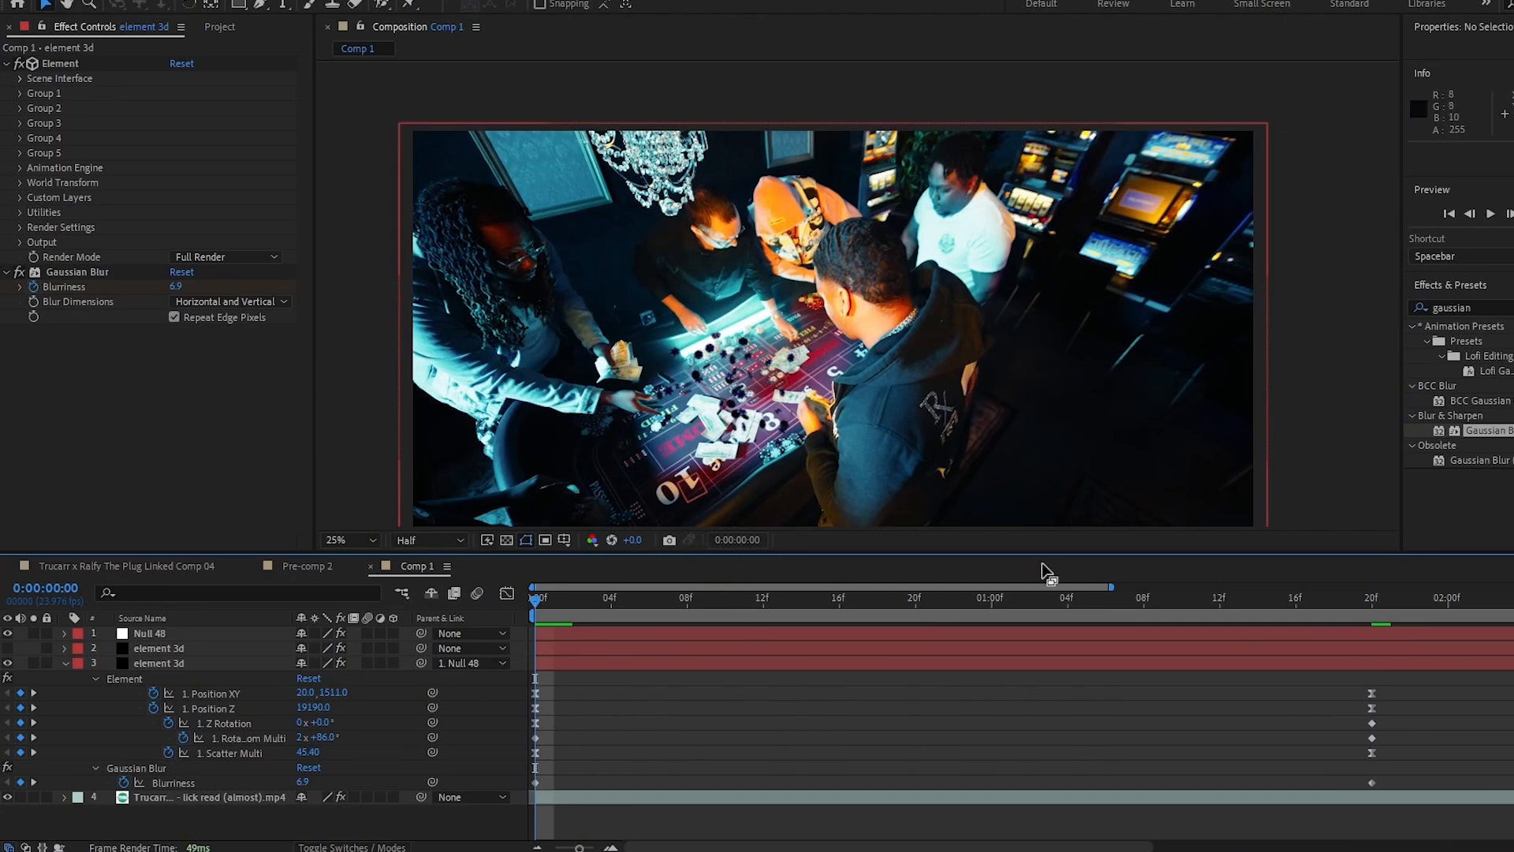
pyautogui.press('space')
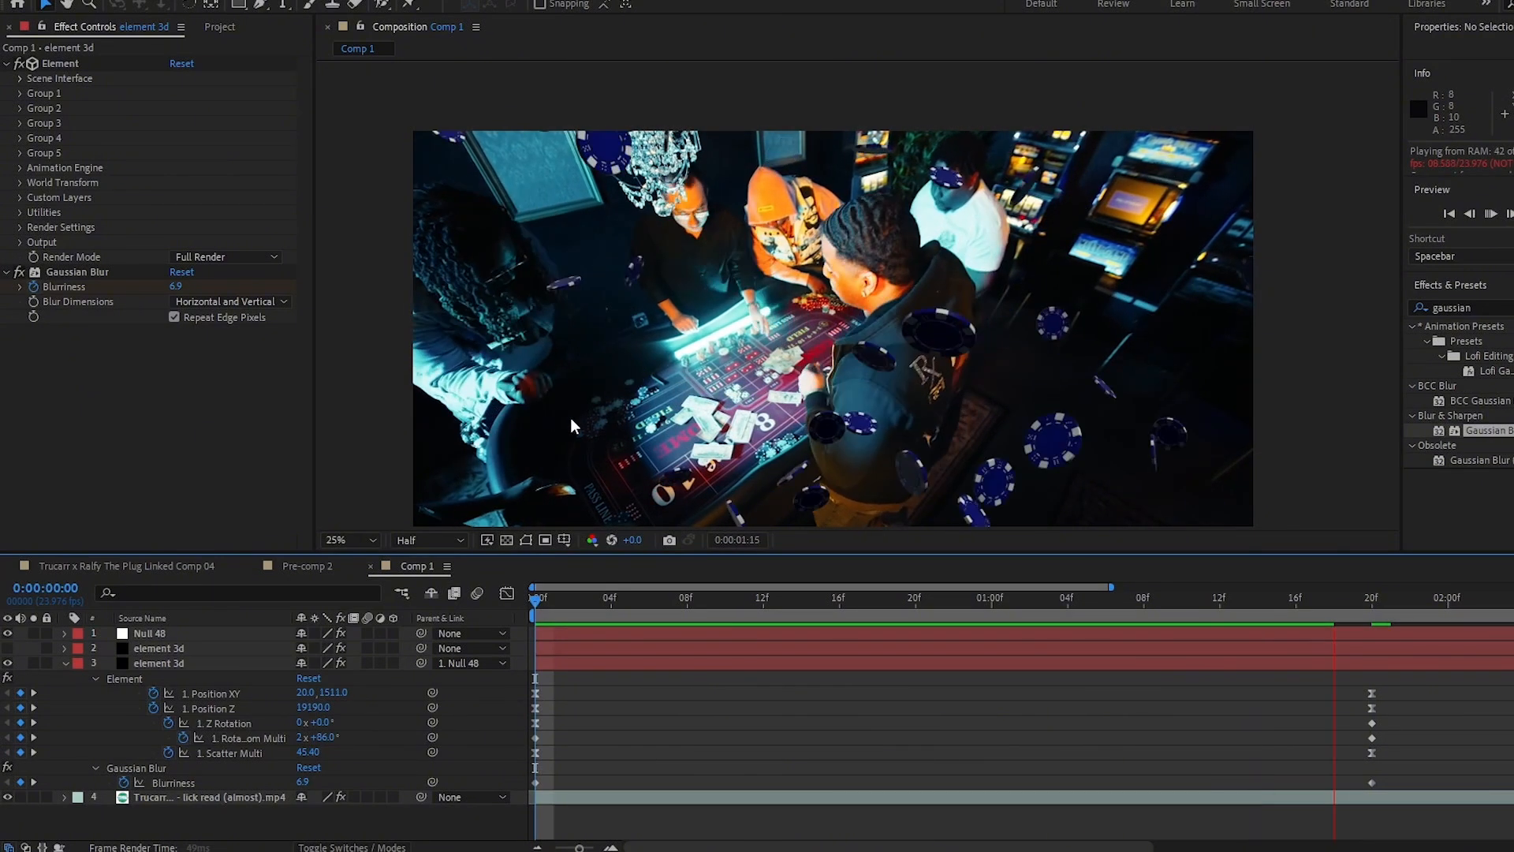
pyautogui.press('space')
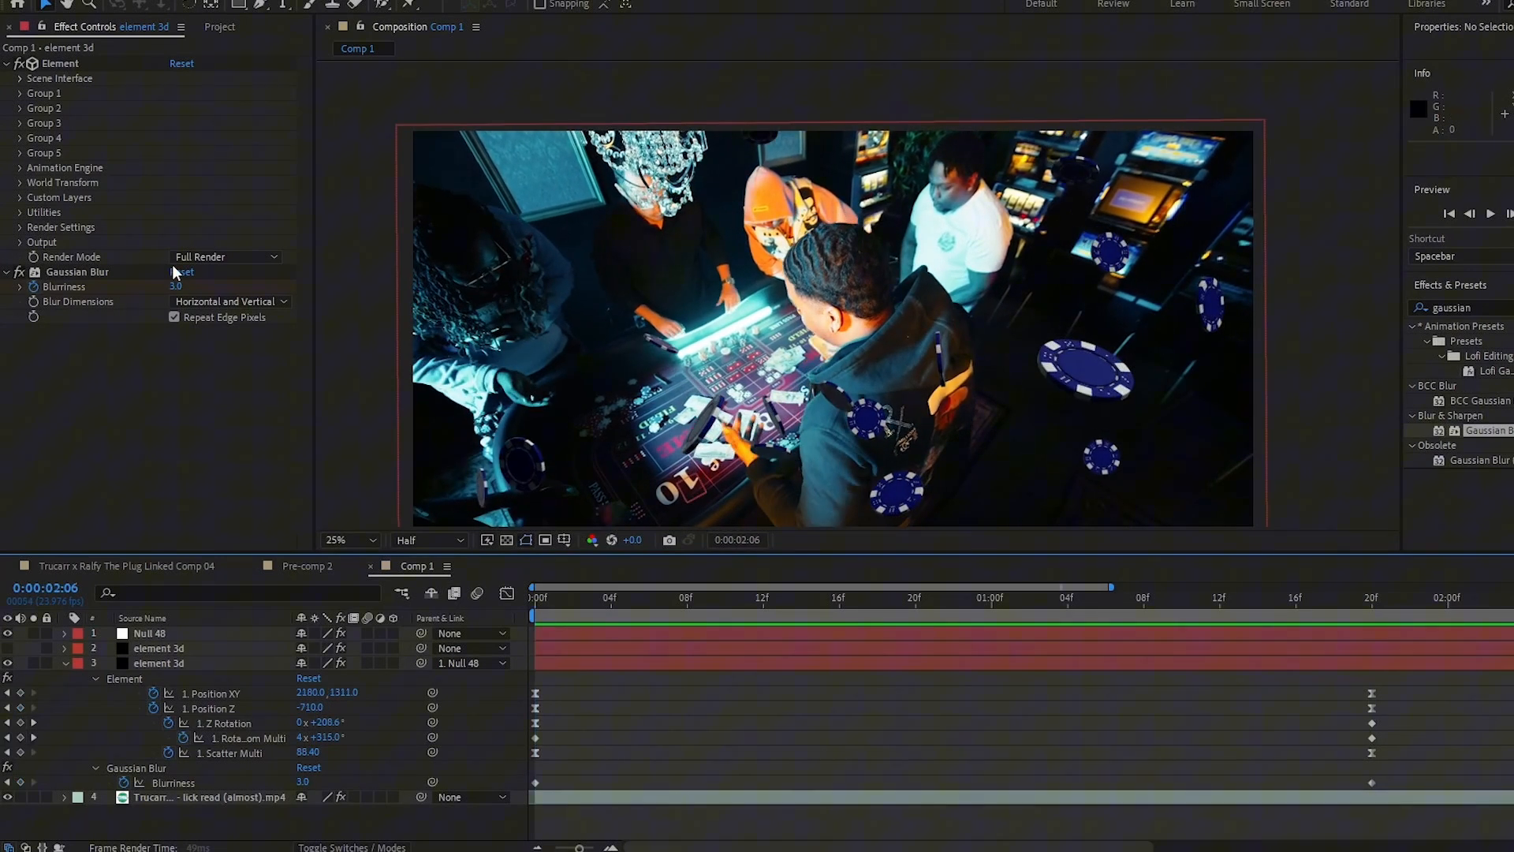
# - Enable Motion Blur in Element's Render Settings
pyautogui.click(8, 271)
pyautogui.click(20, 227)
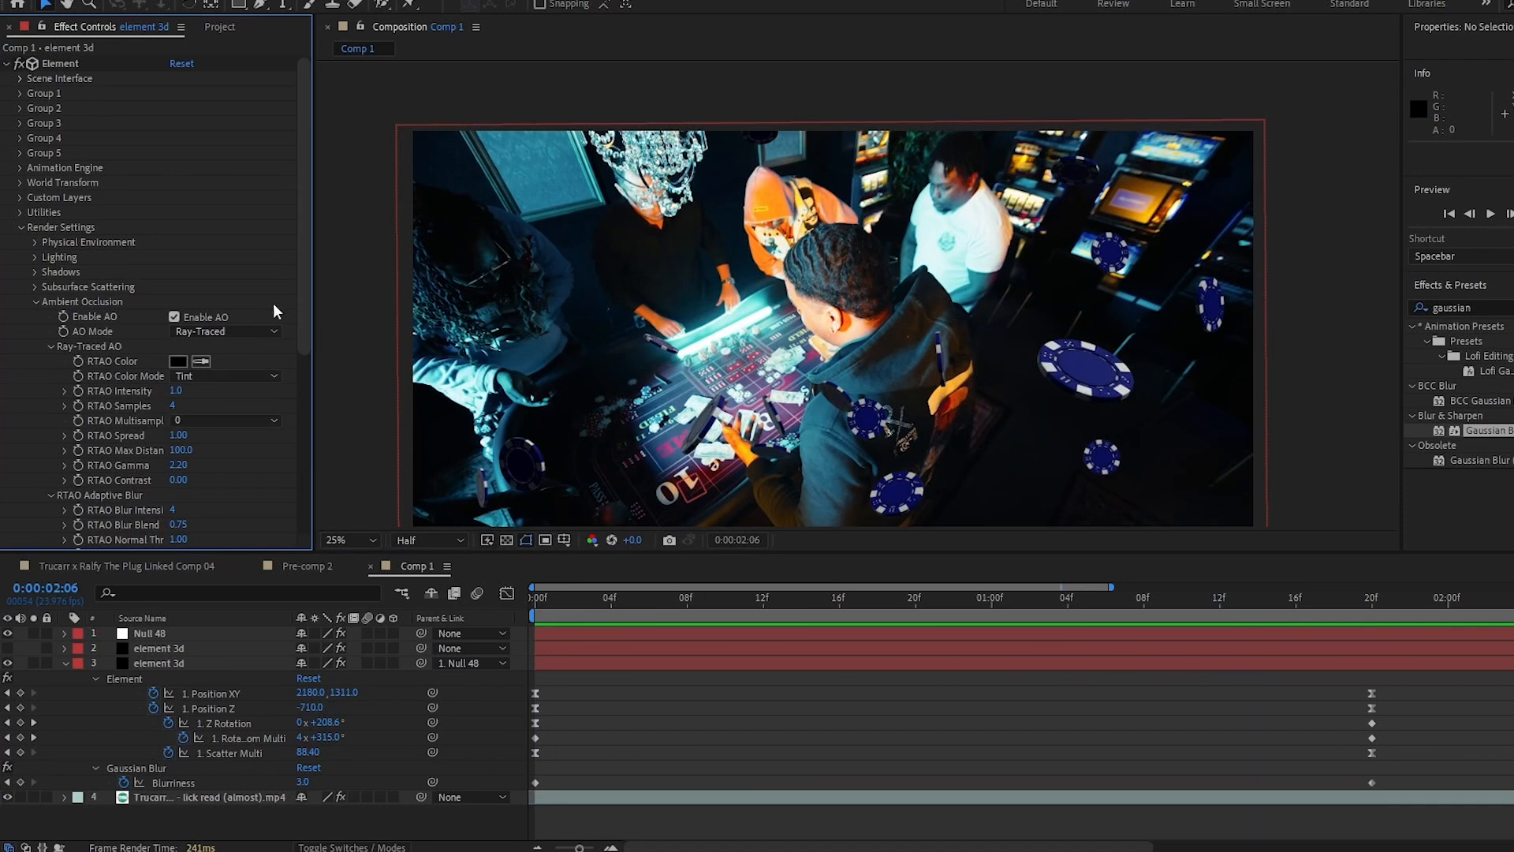
pyautogui.click(35, 302)
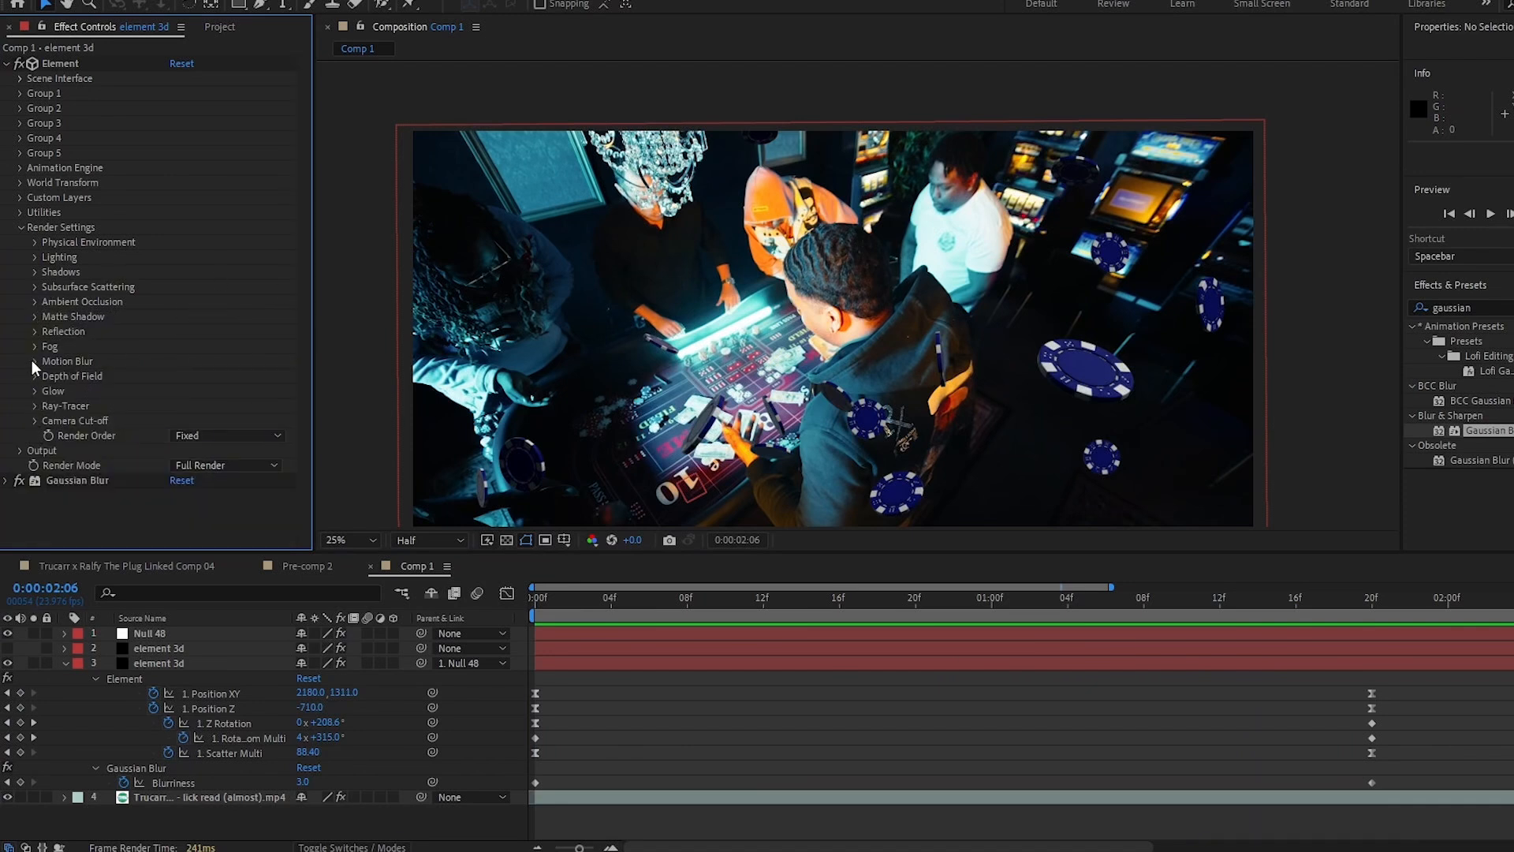
pyautogui.click(35, 361)
pyautogui.click(189, 377)
pyautogui.click(192, 406)
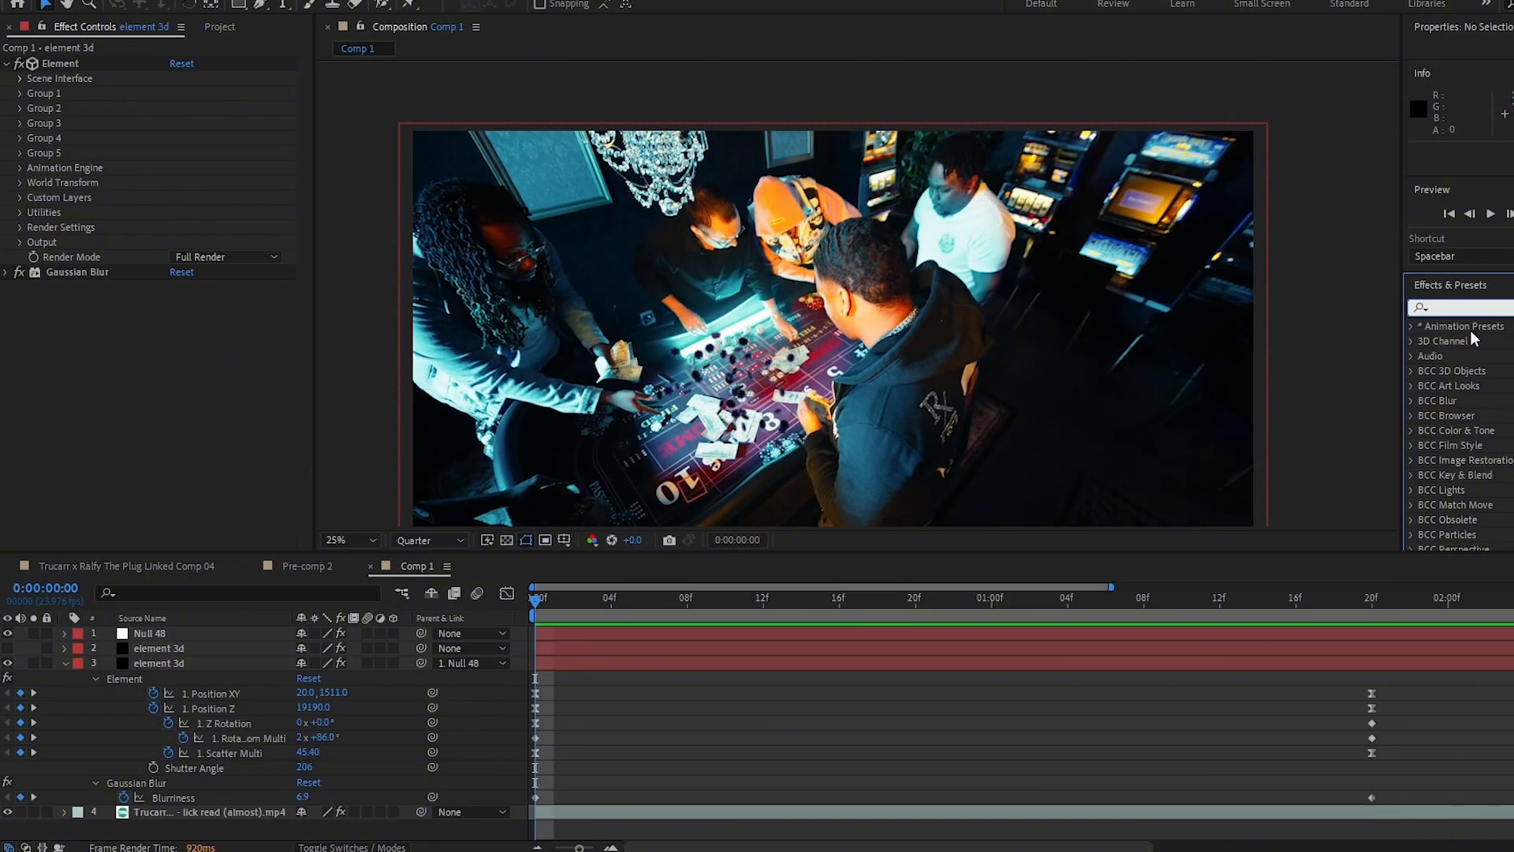
# - Apply Lumetri Color to the chip layer and set its Temperature to -59 and Tint to -84
pyautogui.write('lumetri')
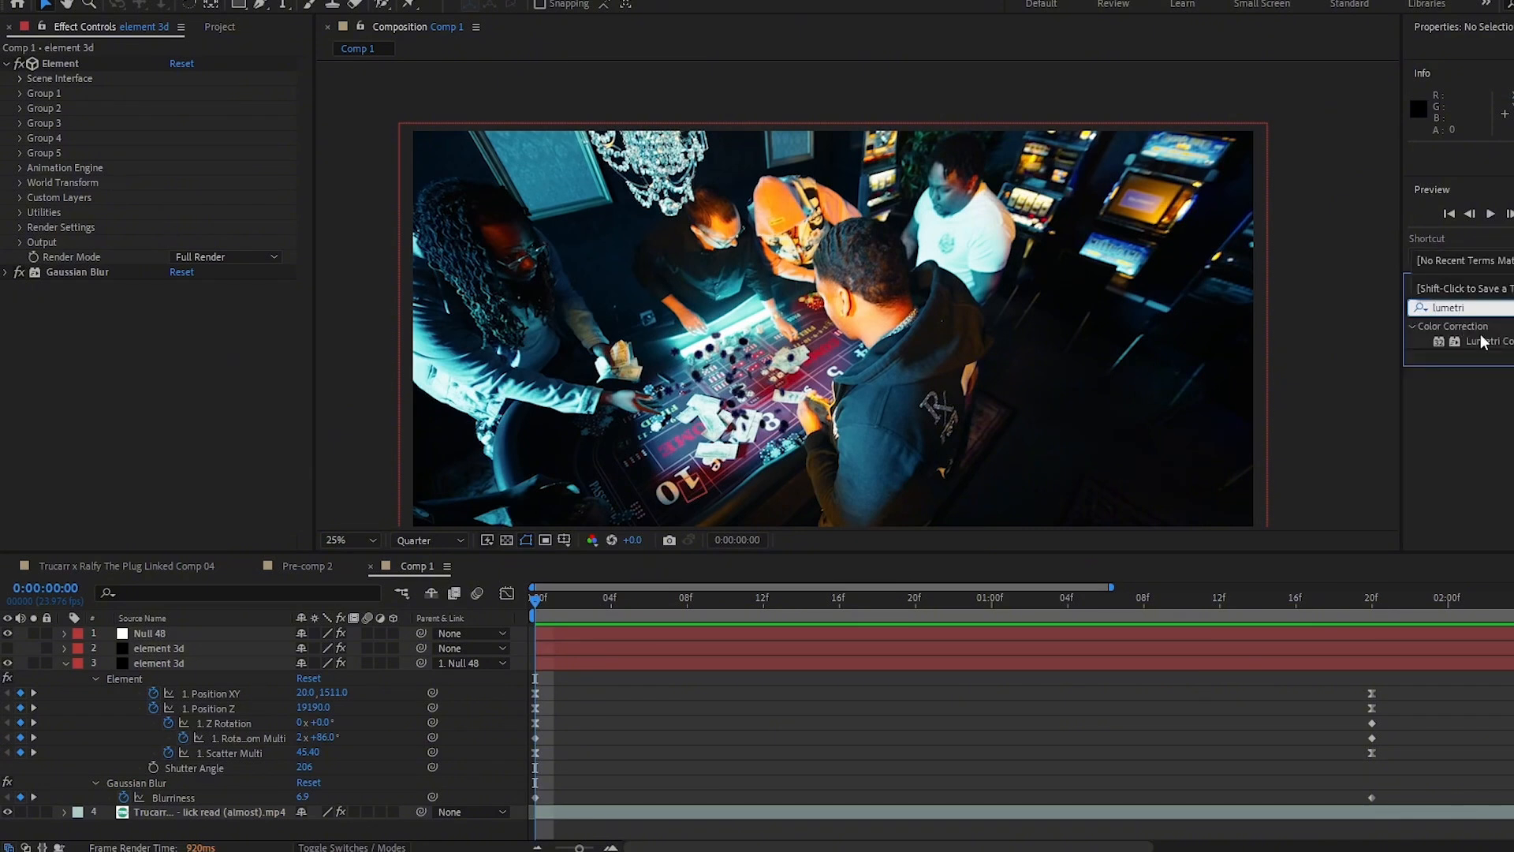
pyautogui.moveTo(1483, 341); pyautogui.dragTo(154, 667)
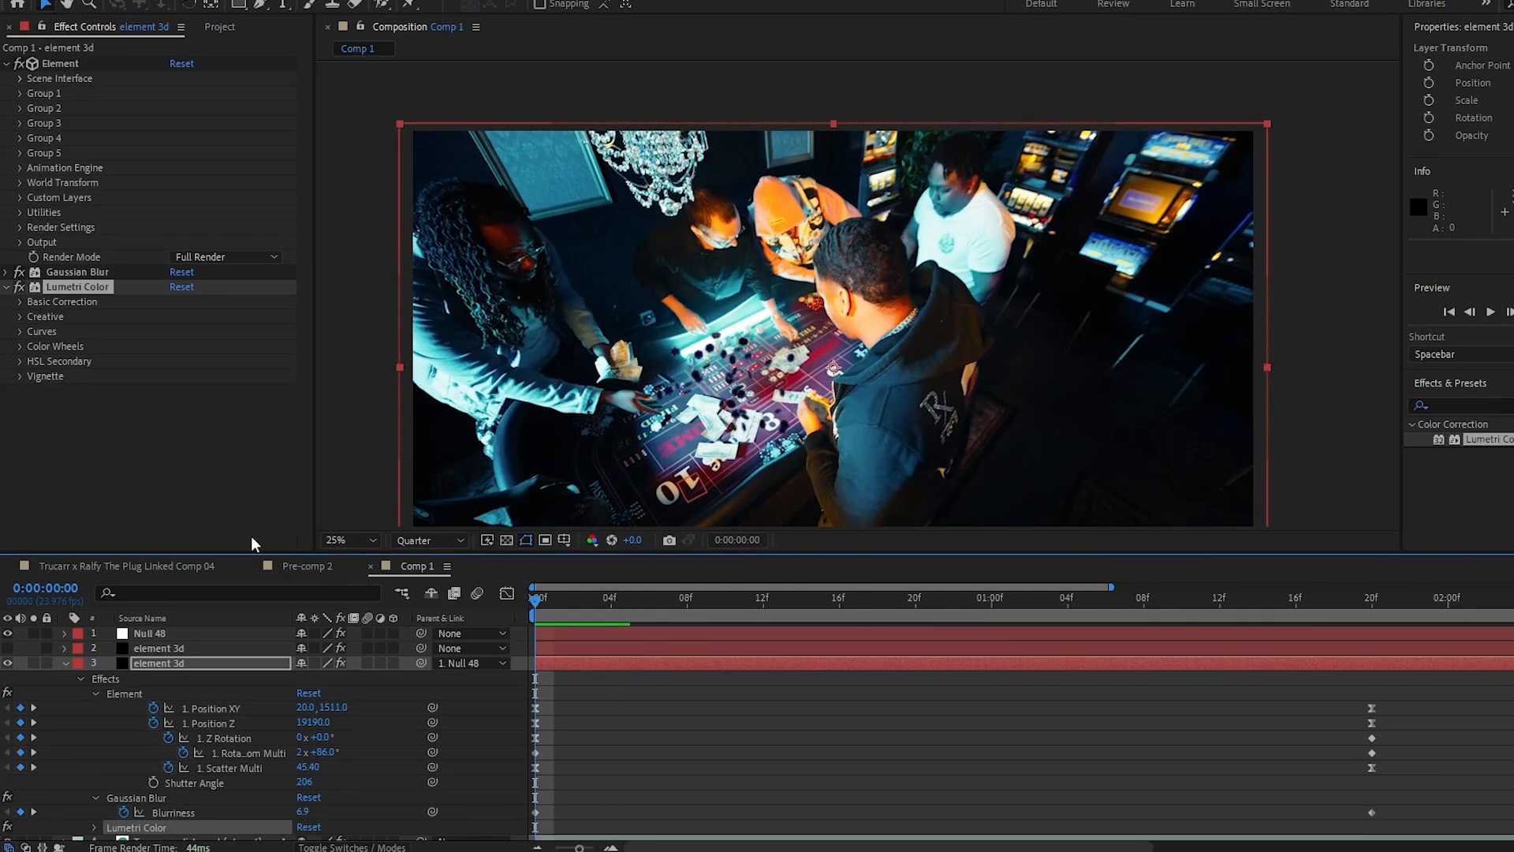
pyautogui.click(20, 302)
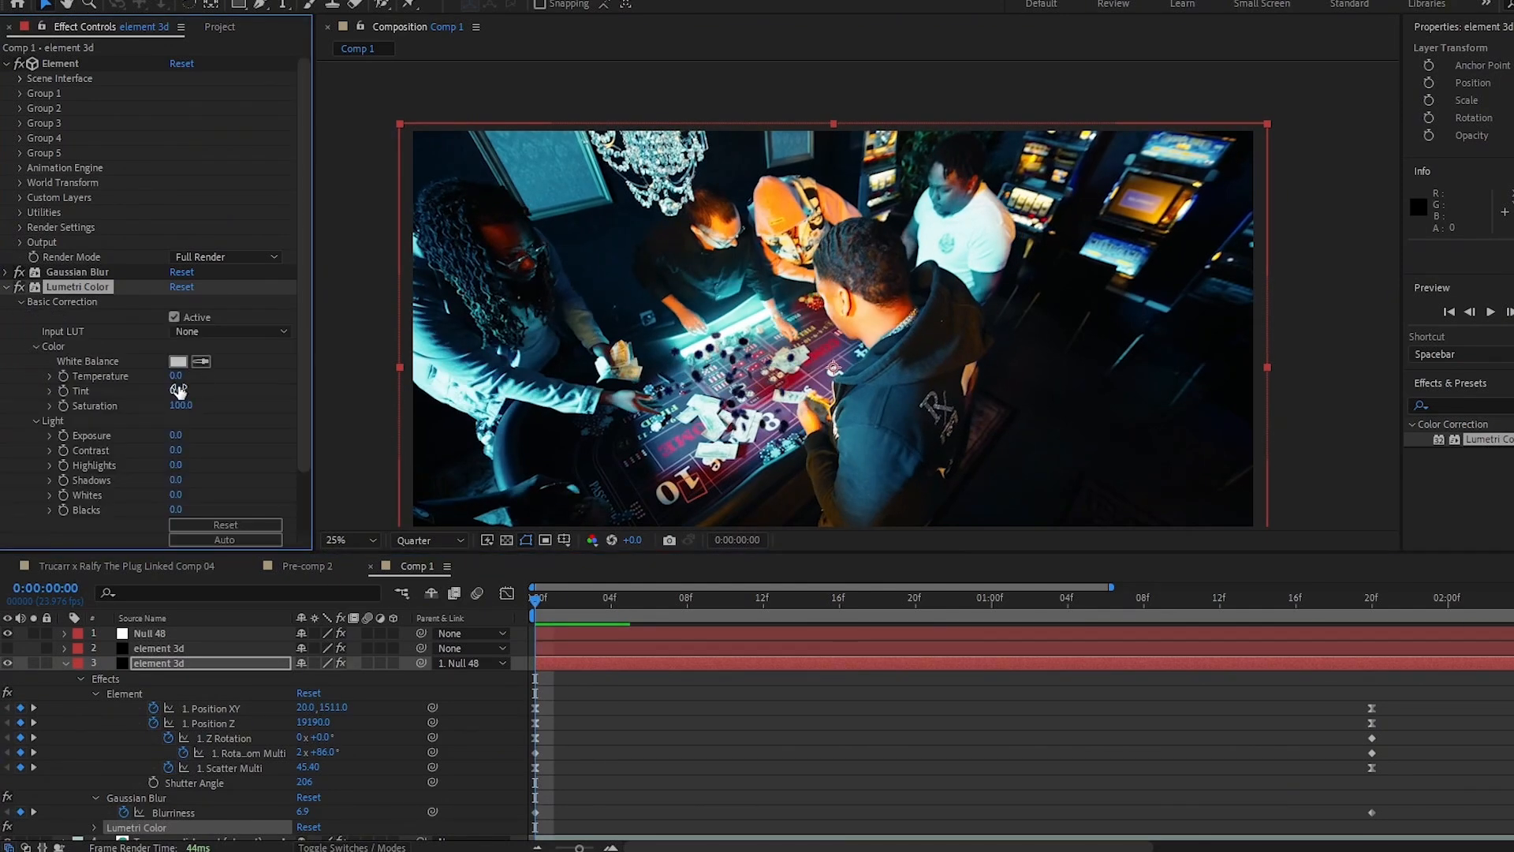
pyautogui.moveTo(175, 391); pyautogui.dragTo(161, 394)
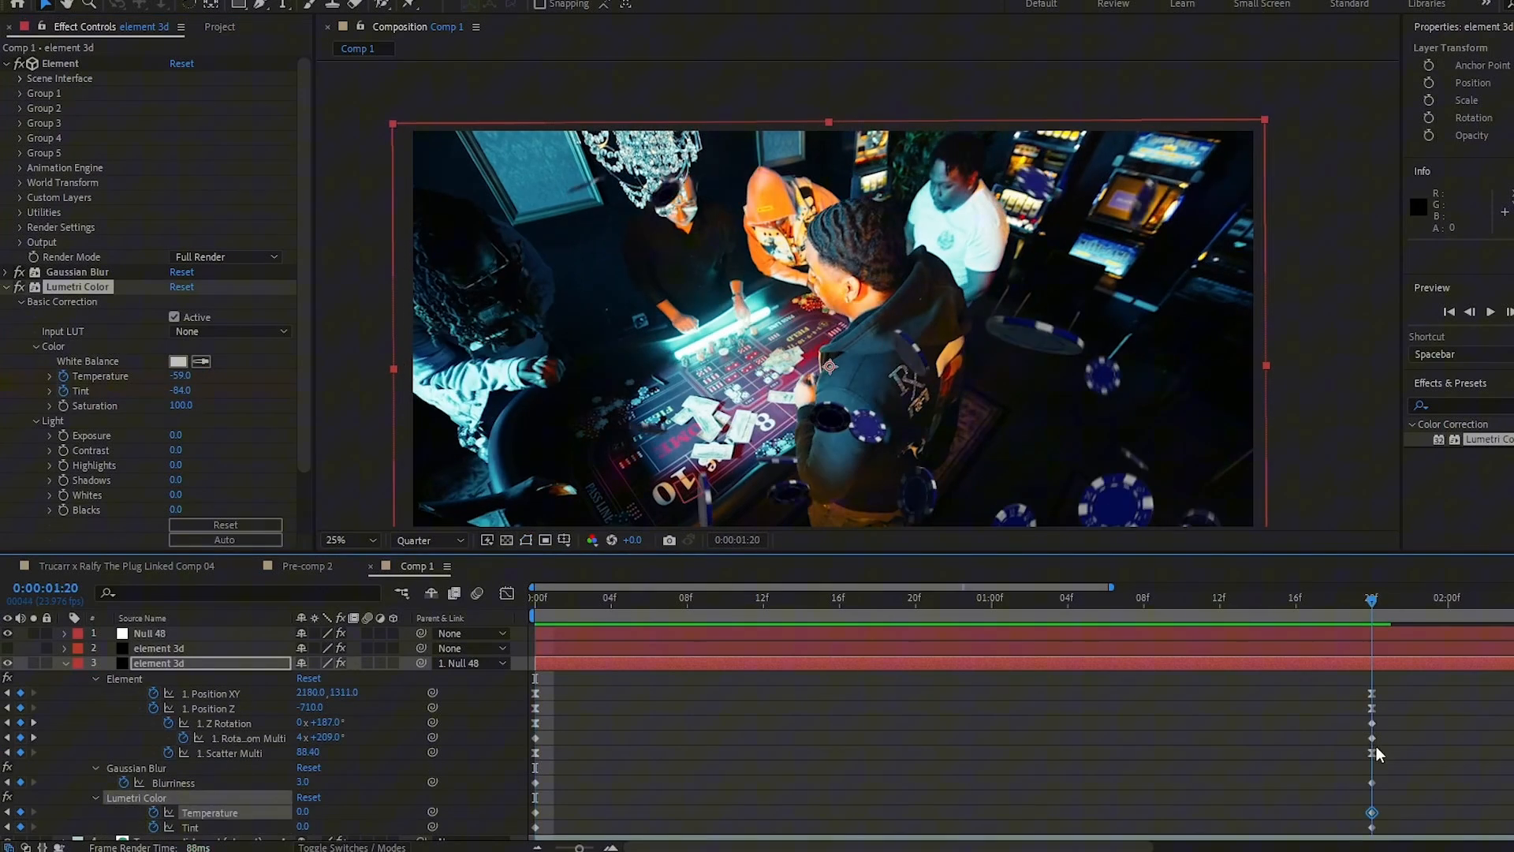
pyautogui.moveTo(1376, 746)
pyautogui.mouseDown()
pyautogui.moveTo(1251, 732)
pyautogui.moveTo(1391, 754)
pyautogui.mouseUp()
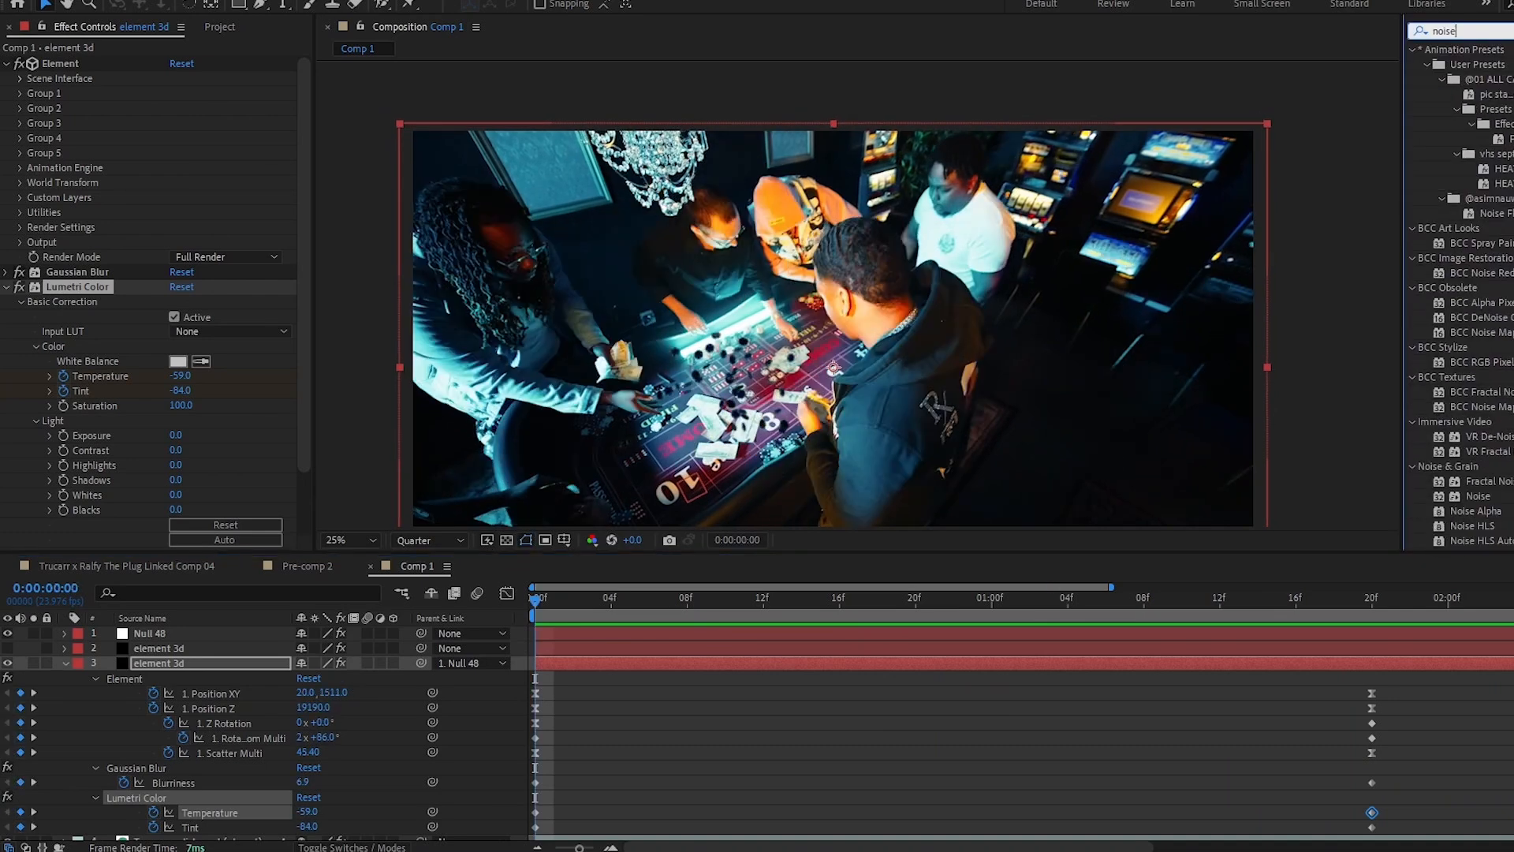
# - Apply the Noise effect to the chip layer to add grain to the chips
pyautogui.moveTo(1477, 496); pyautogui.dragTo(206, 671)
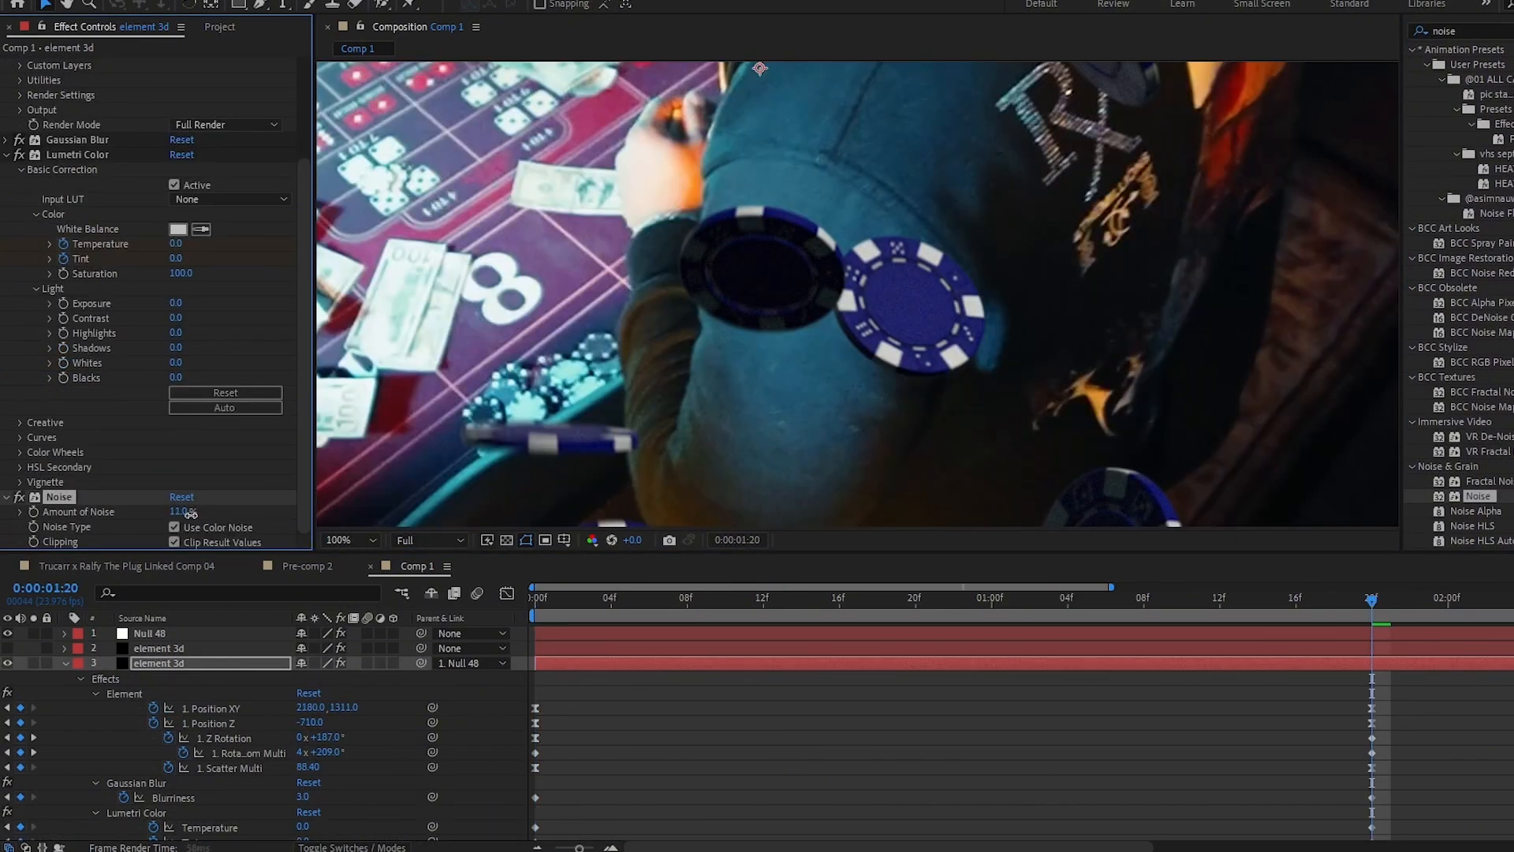
pyautogui.moveTo(842, 294)
pyautogui.mouseDown()
pyautogui.moveTo(923, 414)
pyautogui.moveTo(995, 288)
pyautogui.moveTo(950, 157)
pyautogui.moveTo(864, 117)
pyautogui.moveTo(887, 272)
pyautogui.moveTo(844, 315)
pyautogui.moveTo(840, 304)
pyautogui.mouseUp()
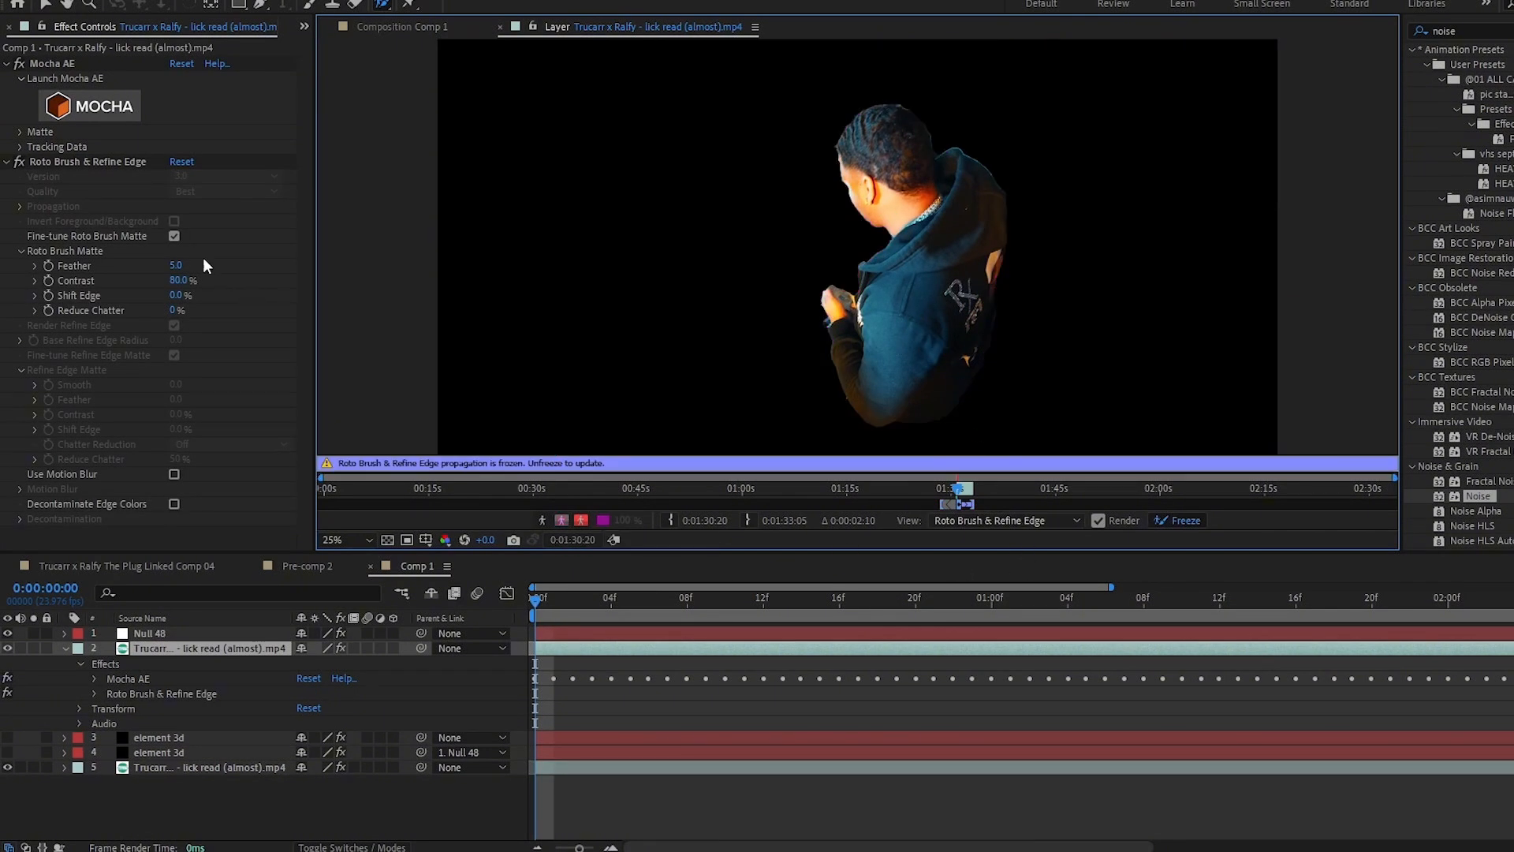
# - In the footage layer's Roto Brush & Refine Edge matte, set Feather to 10 and Reduce Chatter to 35%
pyautogui.click(178, 266)
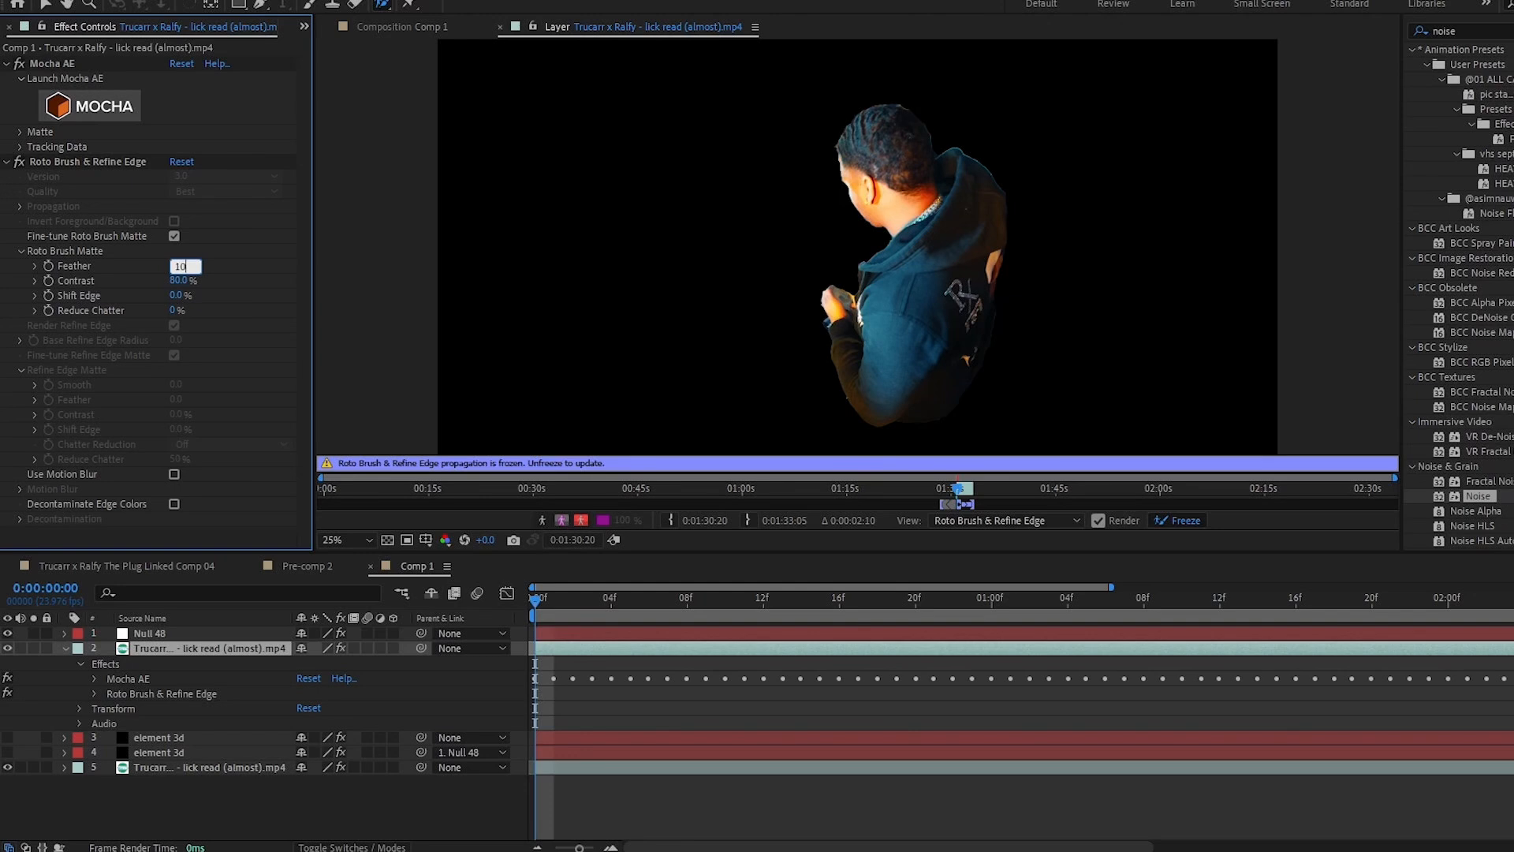
pyautogui.press('Return')
pyautogui.click(173, 309)
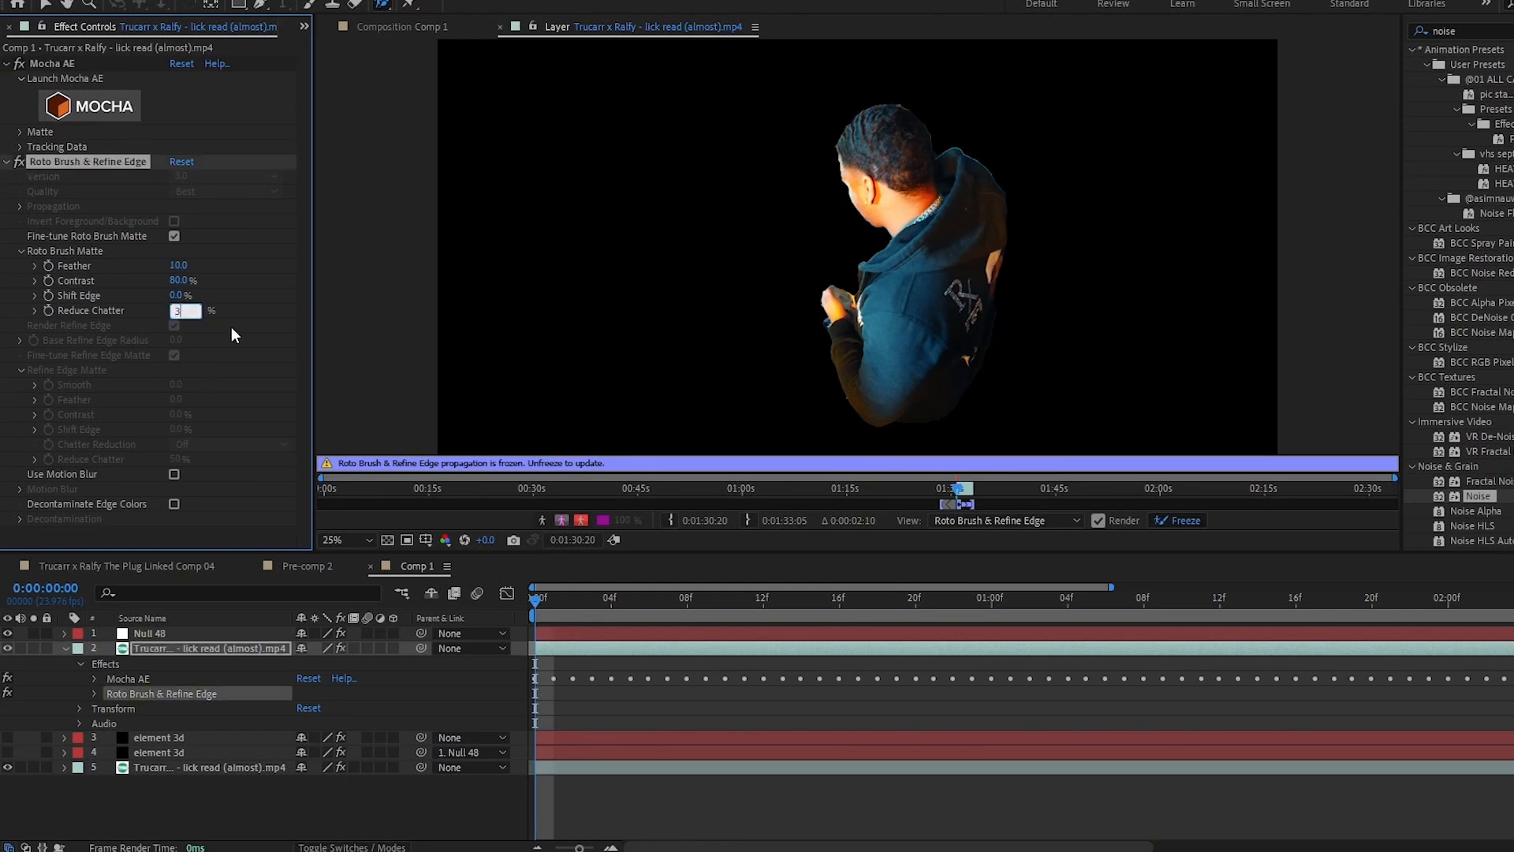
pyautogui.press('Return')
# - Return to the Comp 1 composition viewer and set its preview resolution to Quarter
pyautogui.click(791, 614)
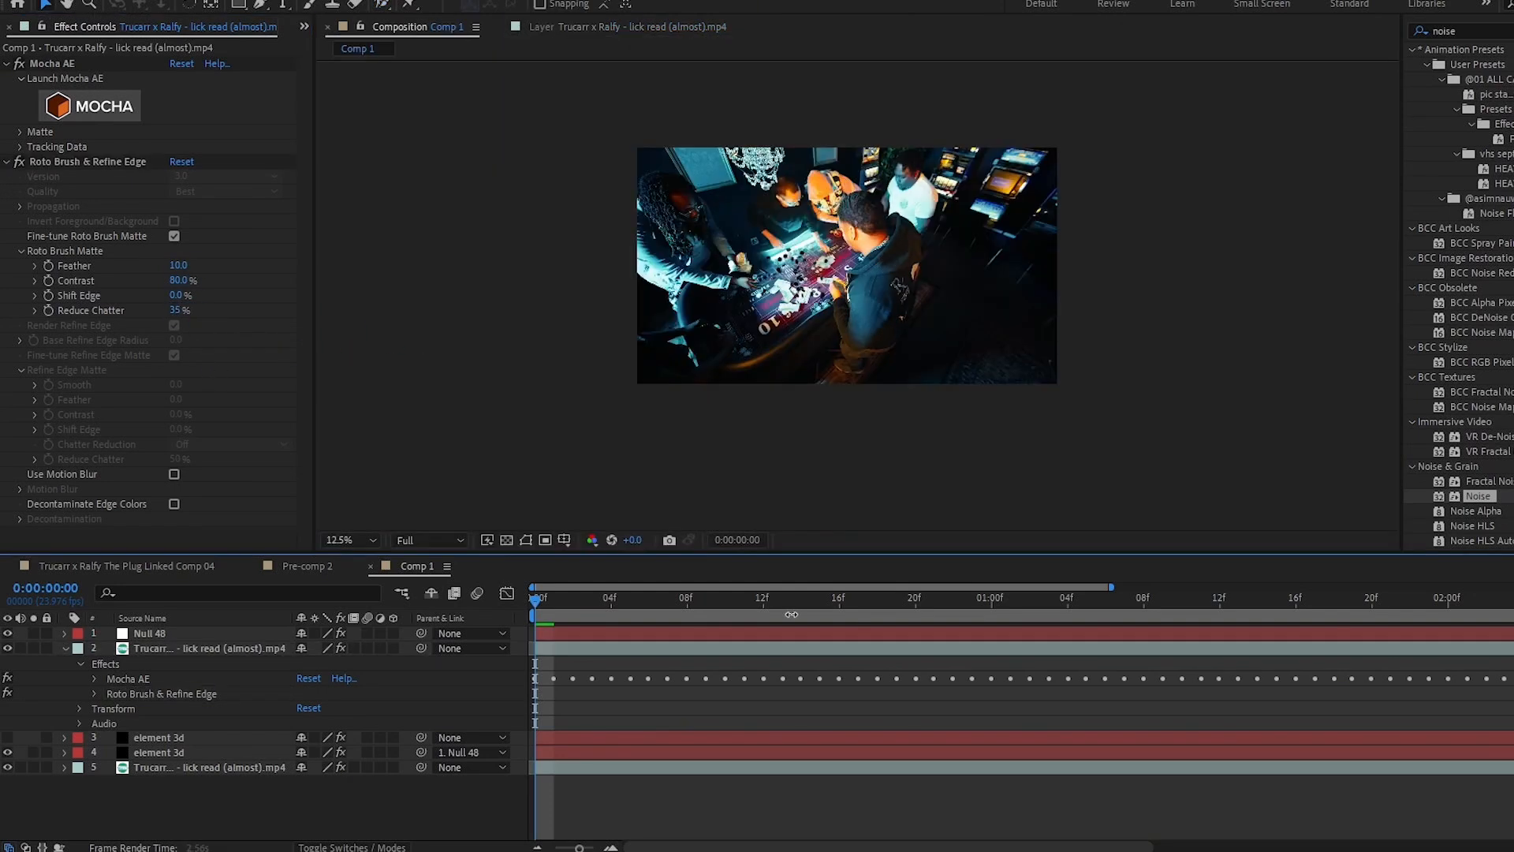
pyautogui.click(450, 542)
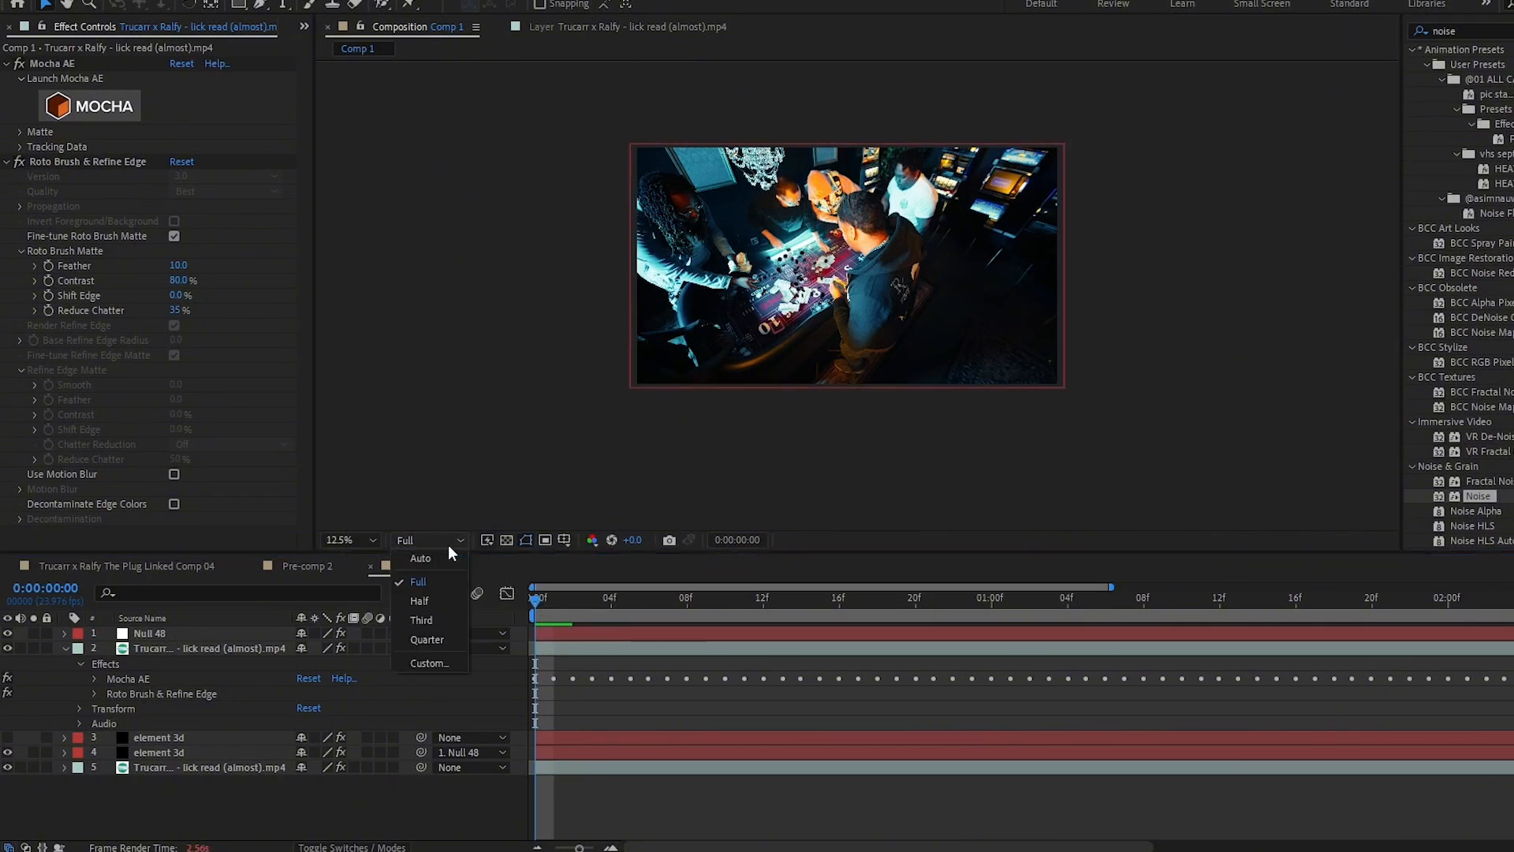
pyautogui.click(445, 632)
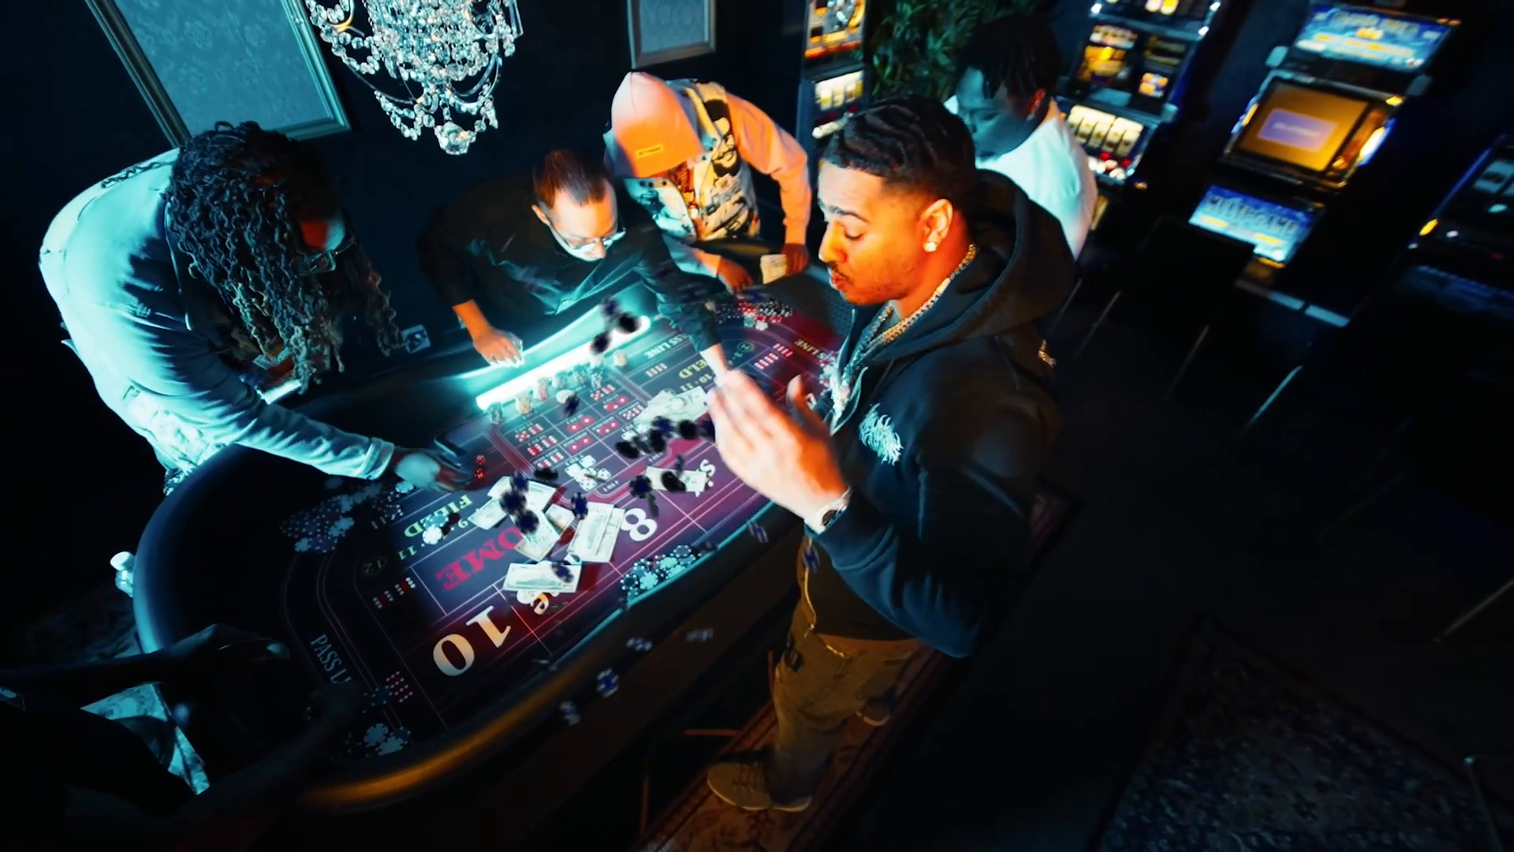